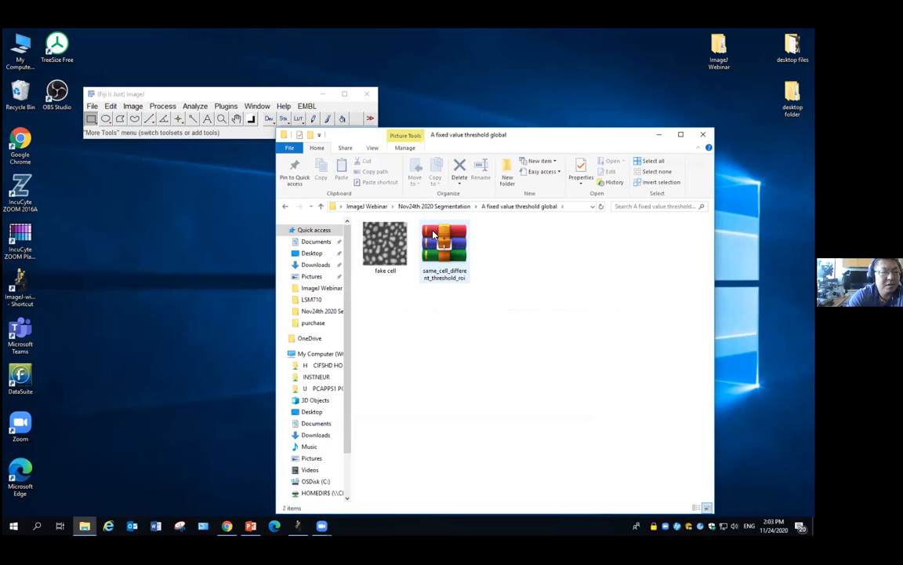
Step: Load the fake cell image from the "A fixed value threshold global" folder into ImageJ and enlarge it to 300%
left_click_drag(453, 130, 453, 146)
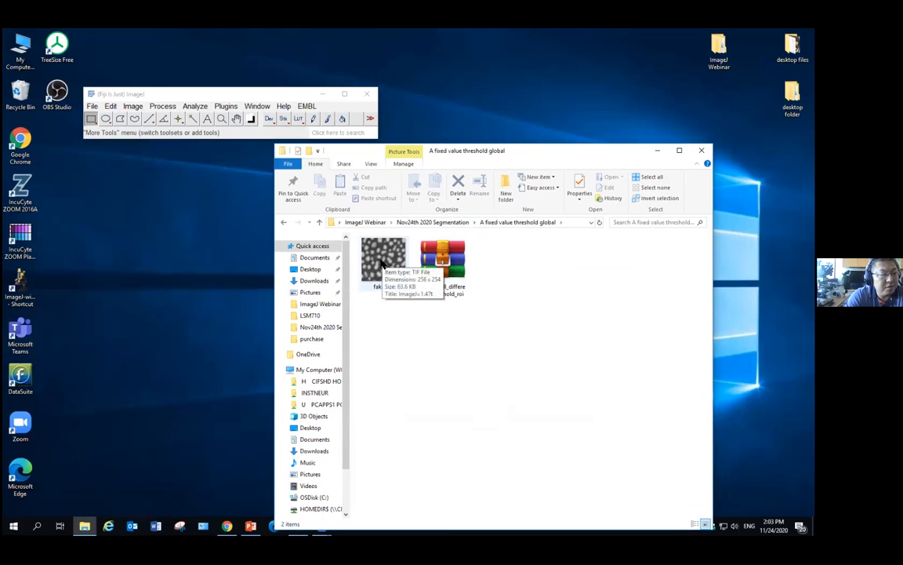
left_click_drag(383, 264, 195, 109)
left_click_drag(135, 105, 141, 207)
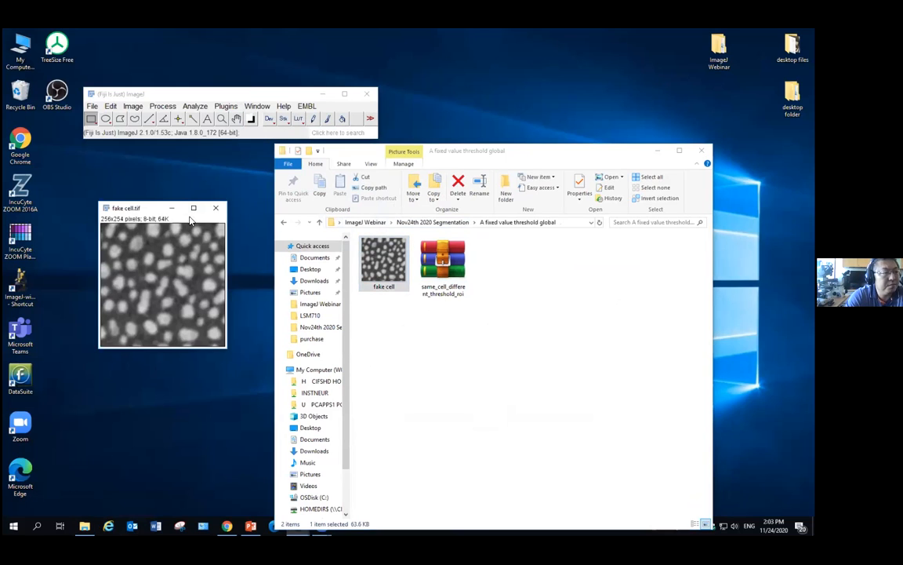
left_click(221, 119)
left_click(193, 262)
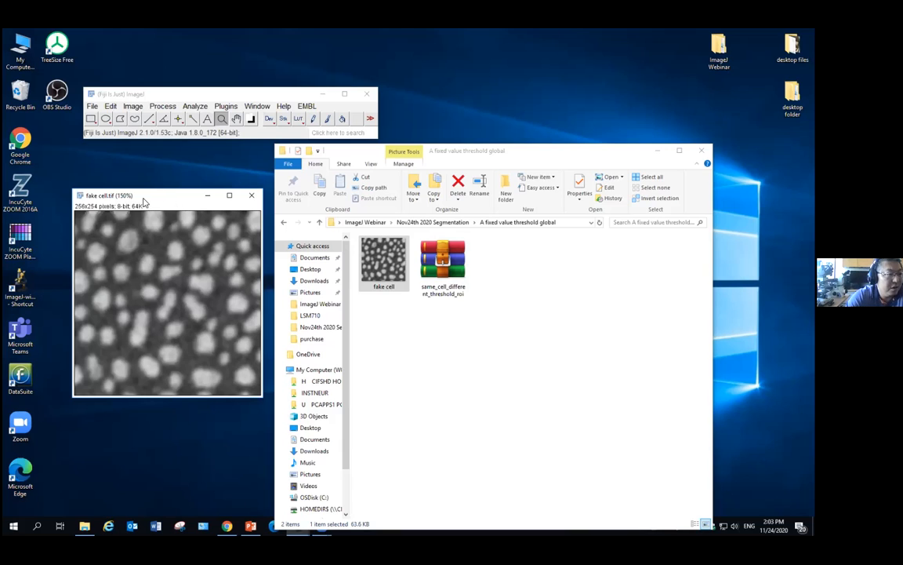
left_click(179, 266)
left_click(179, 267)
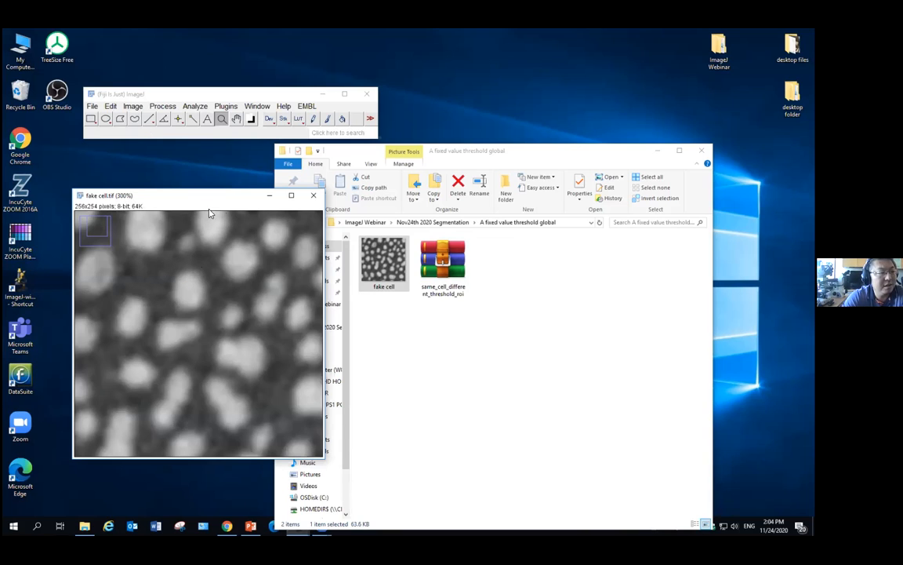
Step: Draw a straight line about 120 pixels long across several cells in the upper half of the image and plot its intensity profile
left_click_drag(208, 94, 207, 96)
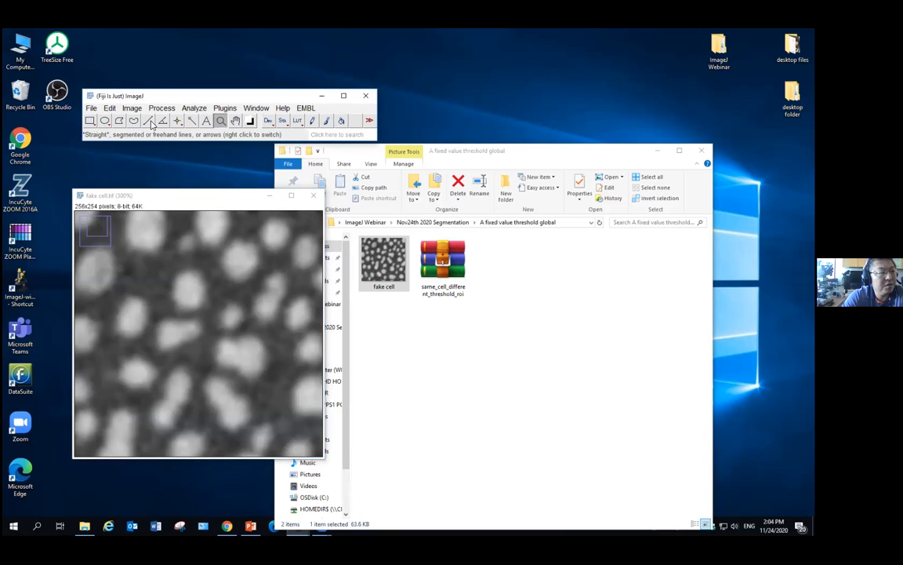
left_click(149, 122)
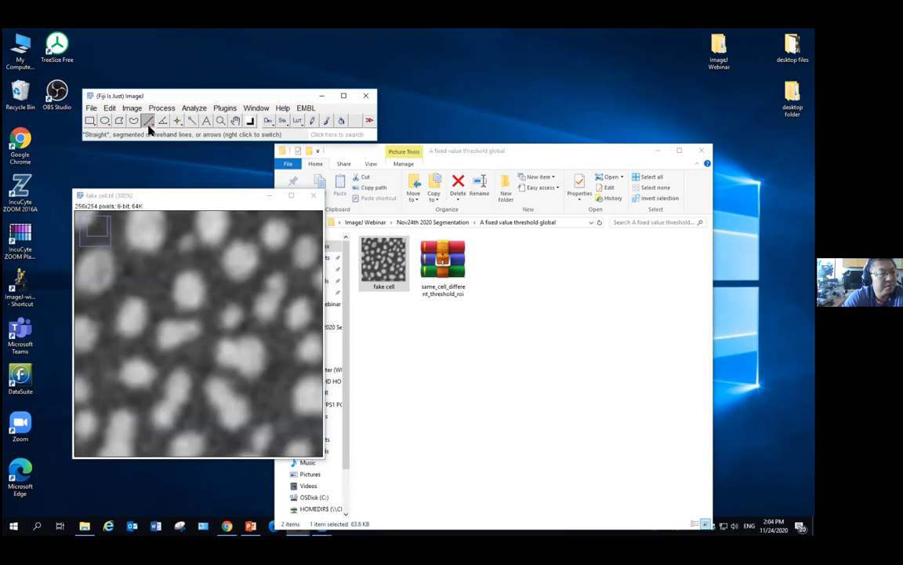
left_click_drag(131, 260, 287, 340)
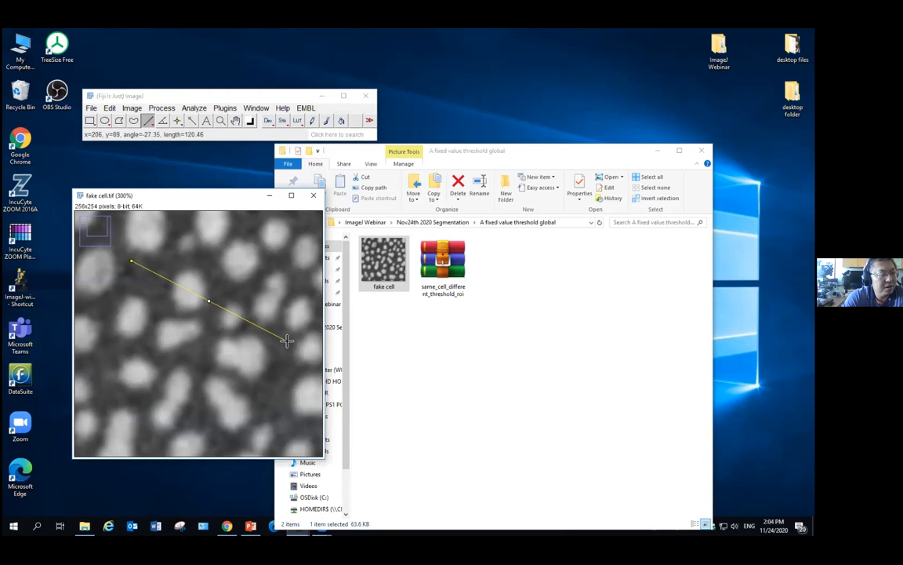
left_click(194, 108)
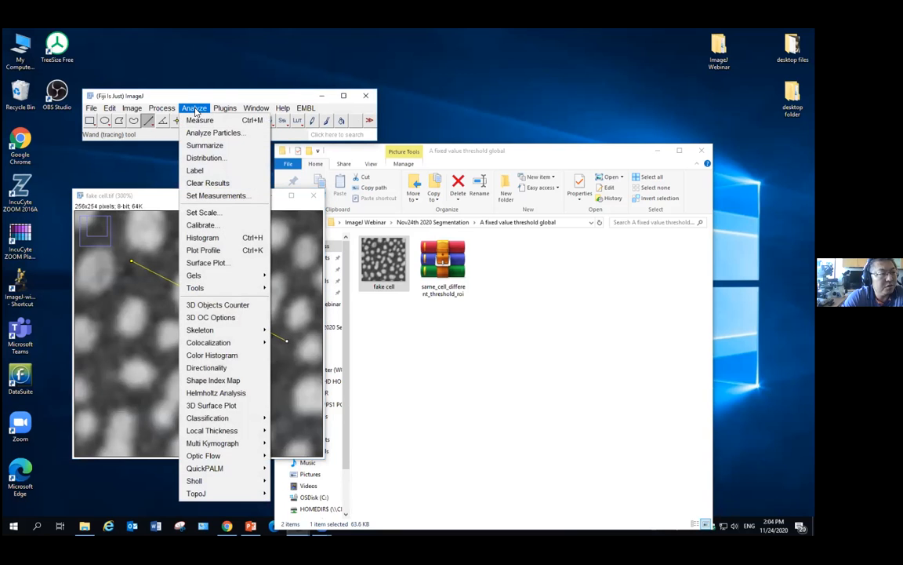
left_click(223, 253)
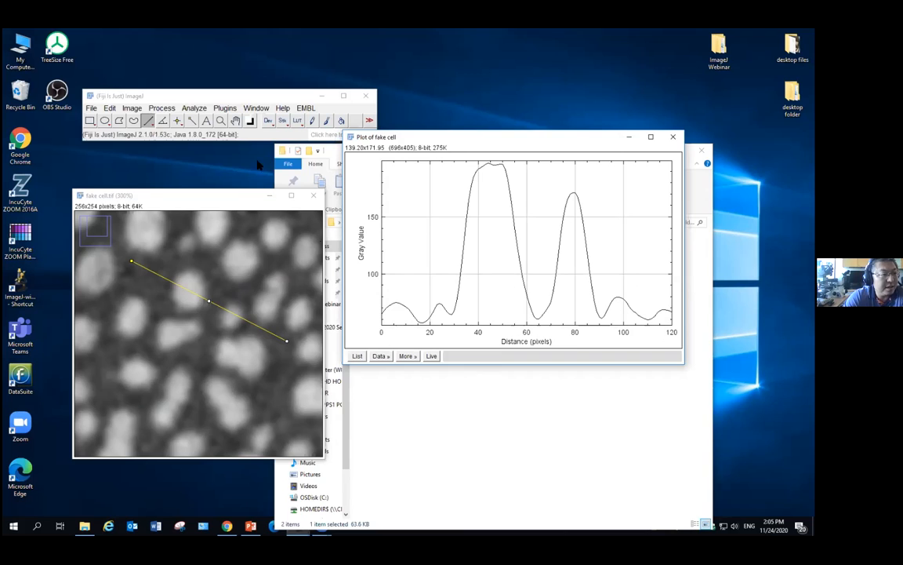
Step: Reduce the fake cell image to 200%, close the profile plot and clear the line selection
left_click(221, 120)
right_click(219, 280)
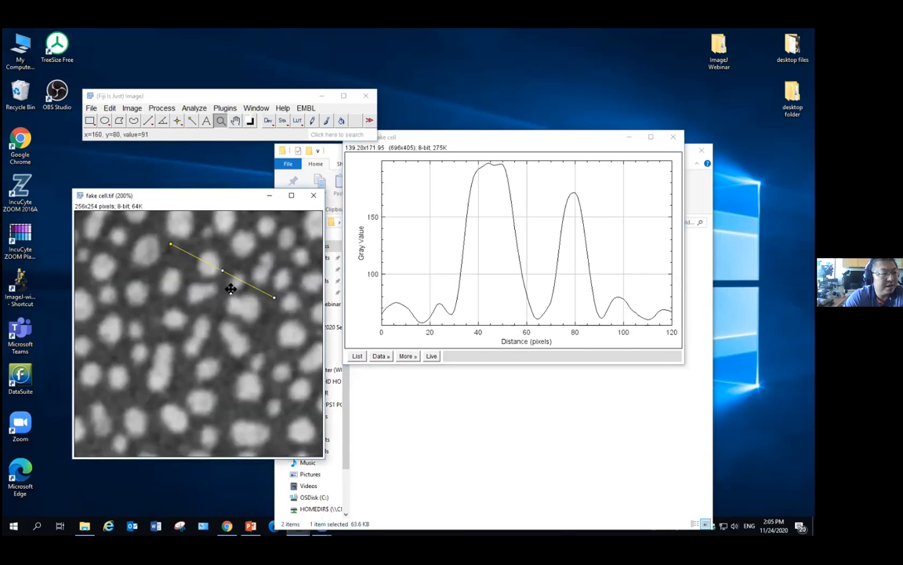
left_click(673, 138)
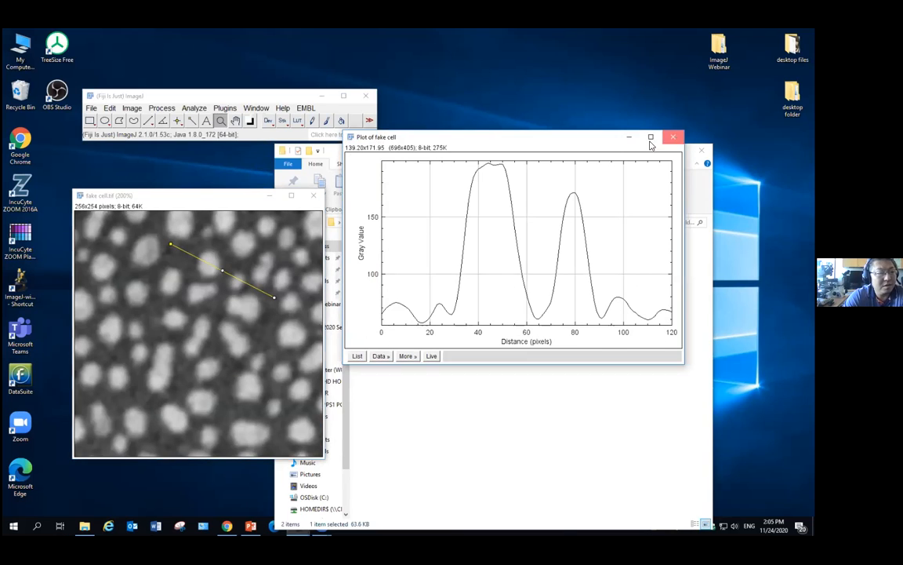
left_click(90, 120)
left_click(196, 206)
left_click(235, 121)
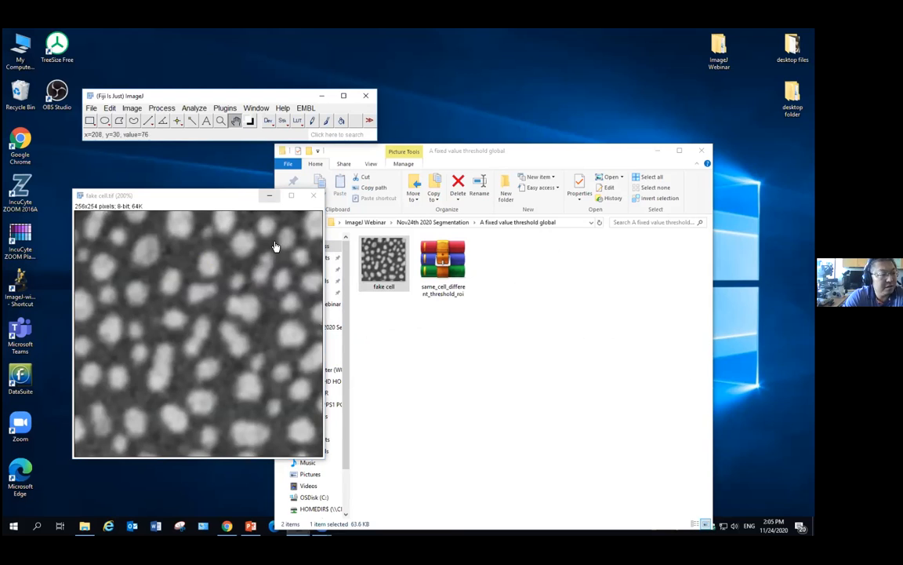
Step: Start the Threshold adjustment on the fake cell image with Red as the overlay display
left_click_drag(201, 98, 200, 101)
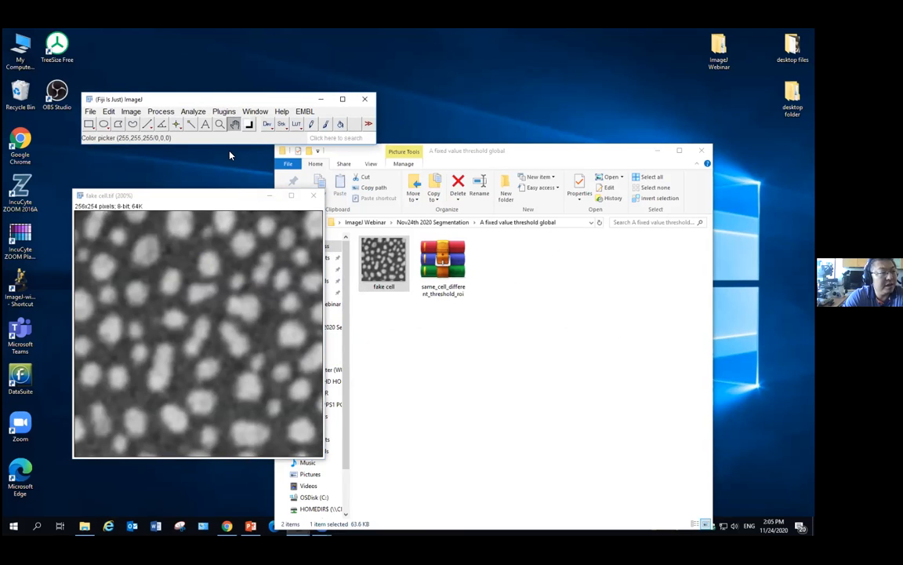
left_click(131, 112)
mouse_move(141, 139)
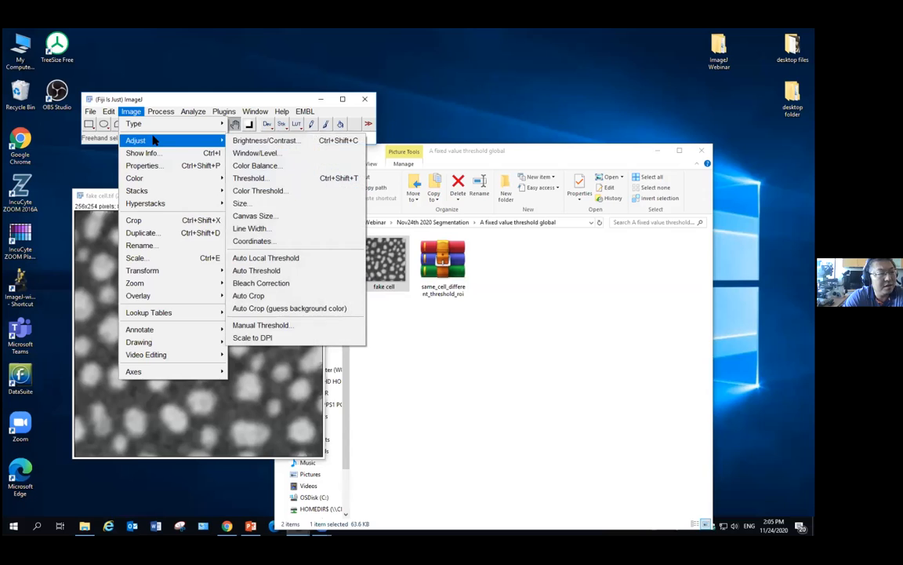
left_click(273, 181)
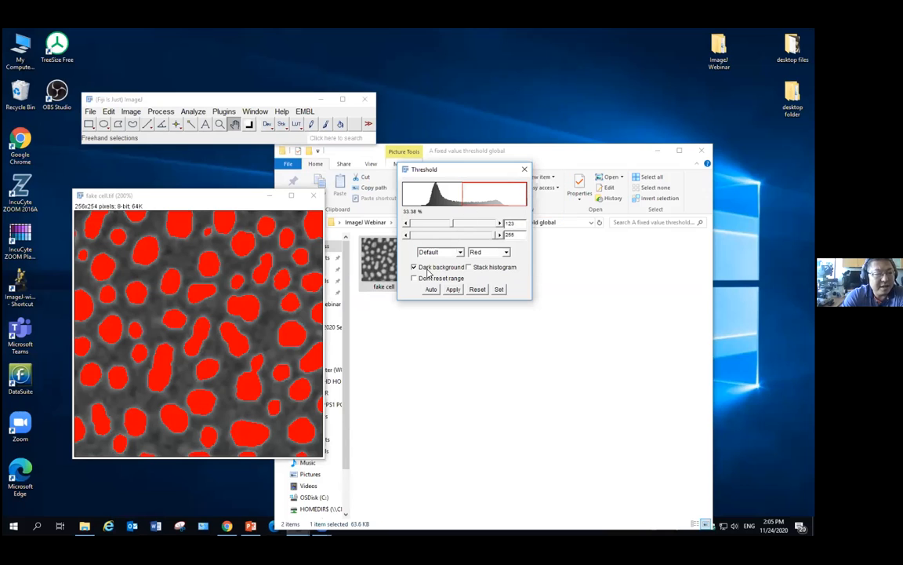
left_click(506, 251)
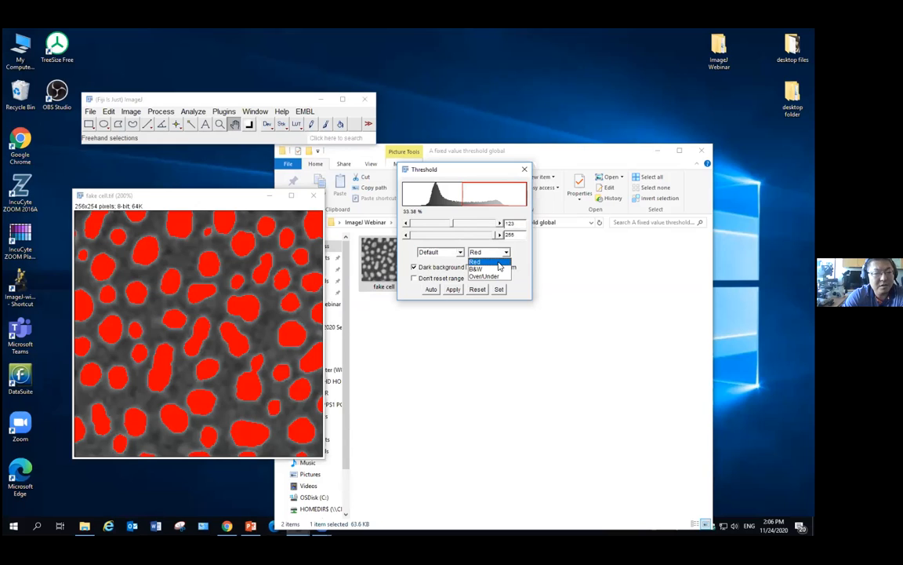
left_click(498, 266)
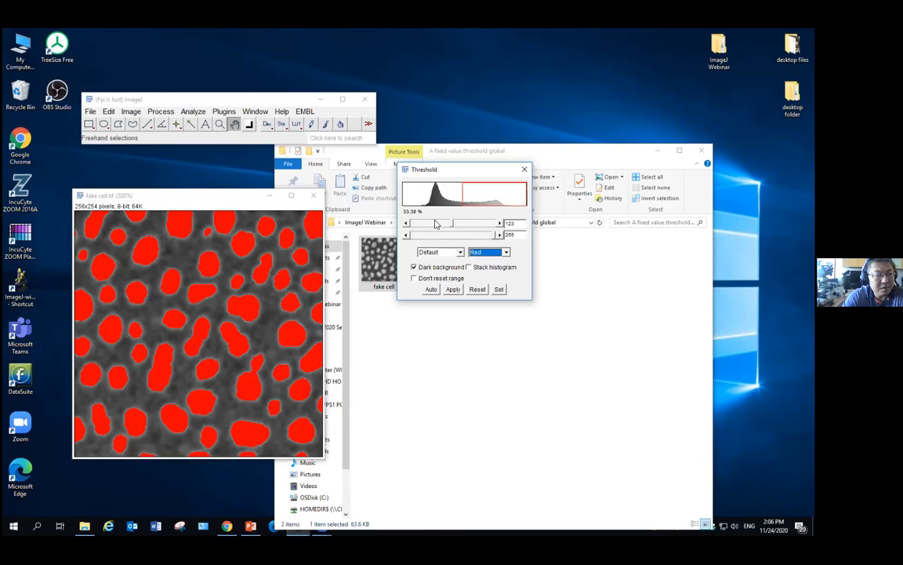
Step: Try lower threshold limits of 88, 117 and 100 on the fake cell image to compare the cell coverage
mouse_move(451, 226)
left_mouse_down()
mouse_move(420, 229)
mouse_move(440, 230)
left_mouse_up()
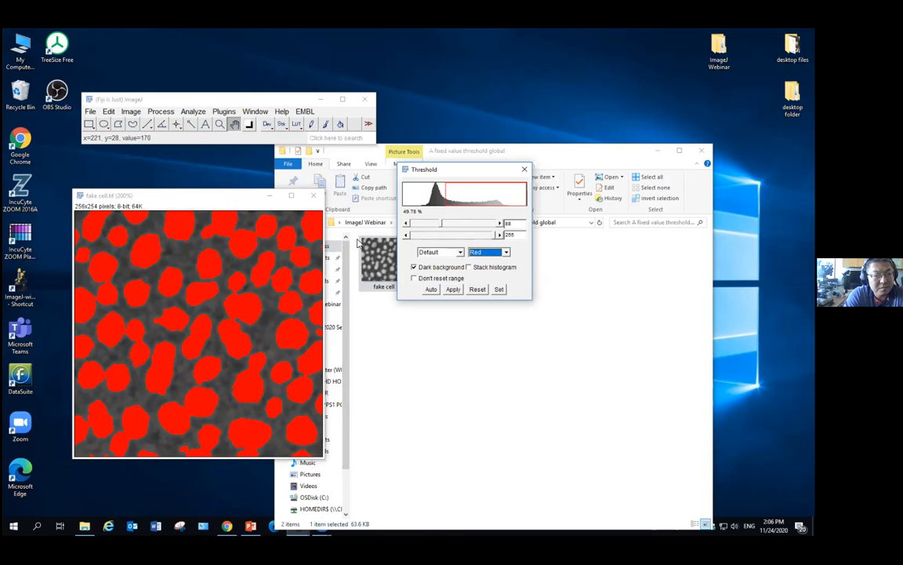
mouse_move(441, 226)
left_mouse_down()
mouse_move(472, 227)
mouse_move(451, 234)
left_mouse_up()
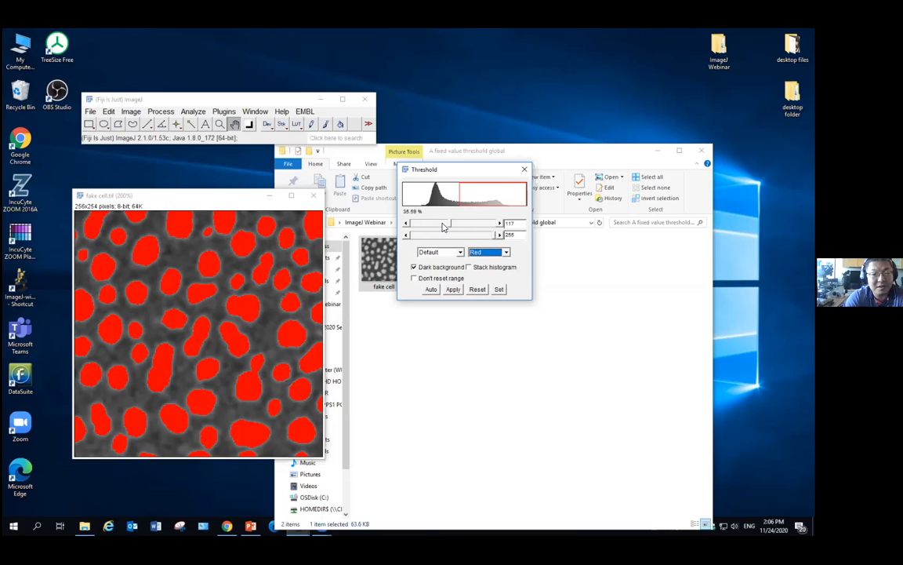
left_click_drag(450, 226, 444, 228)
left_click(407, 225)
left_click(407, 225)
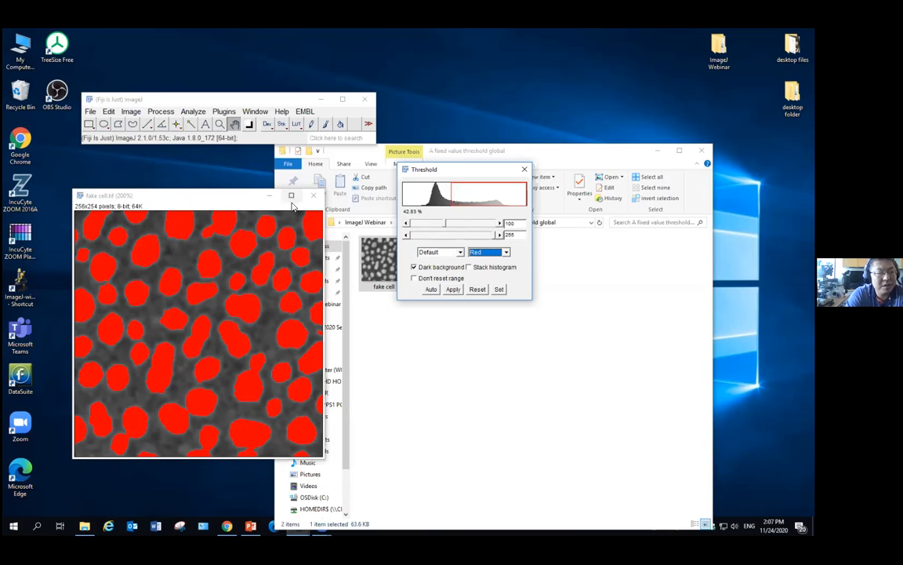
Step: Raise the lower threshold limit one level at a time to 115
left_click(500, 225)
left_click(500, 224)
left_click(501, 225)
left_click(500, 224)
left_click(501, 224)
left_click(501, 225)
left_click(500, 224)
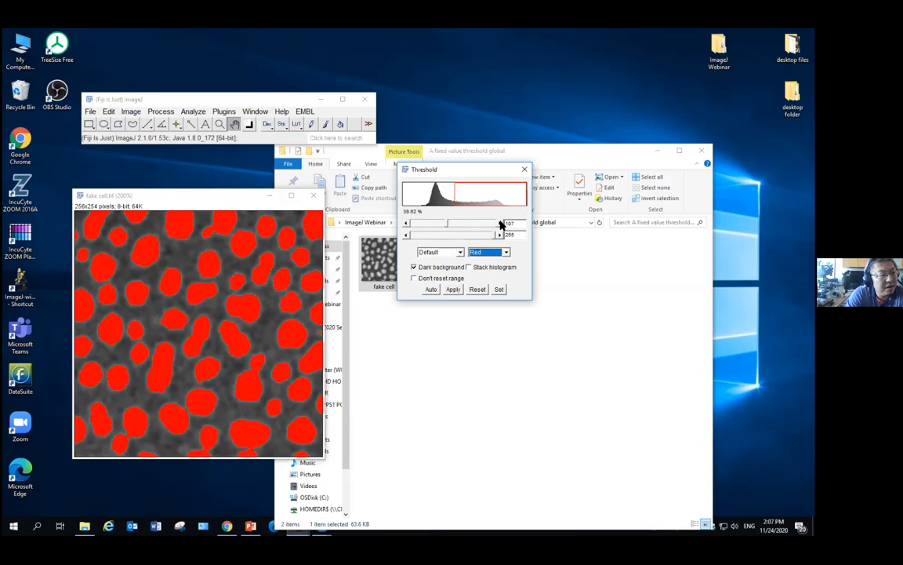
left_click(500, 224)
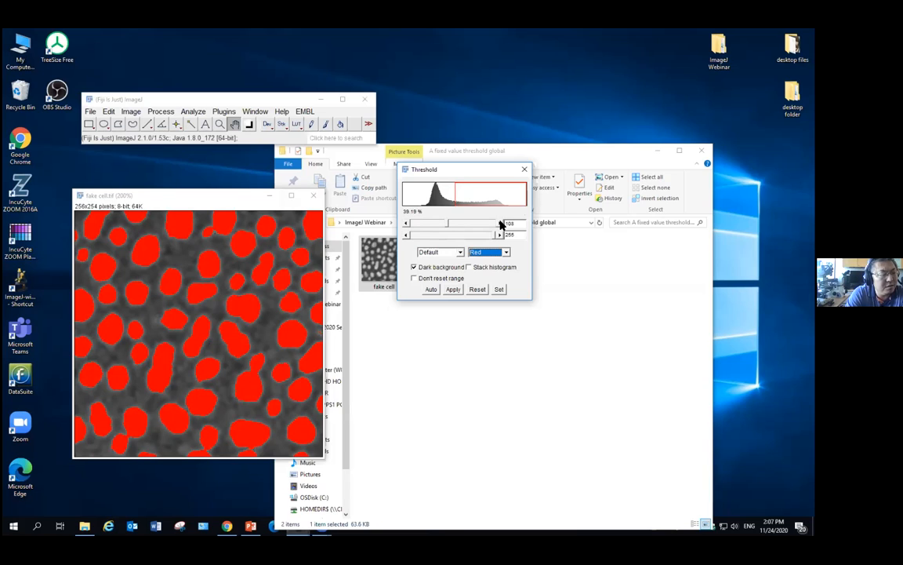
left_click(500, 224)
left_click(500, 224)
left_click(500, 224)
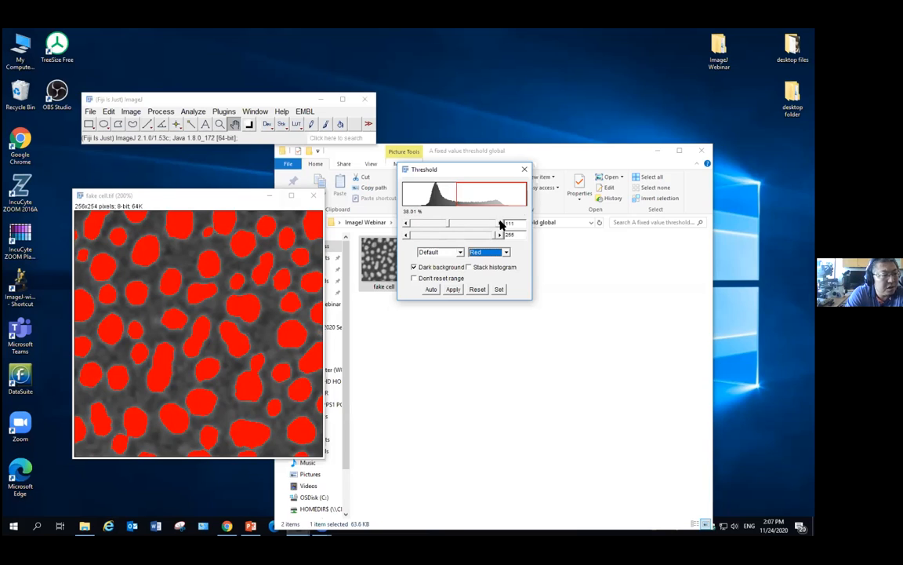
left_click(500, 224)
left_click(501, 224)
left_click(500, 225)
left_click(501, 224)
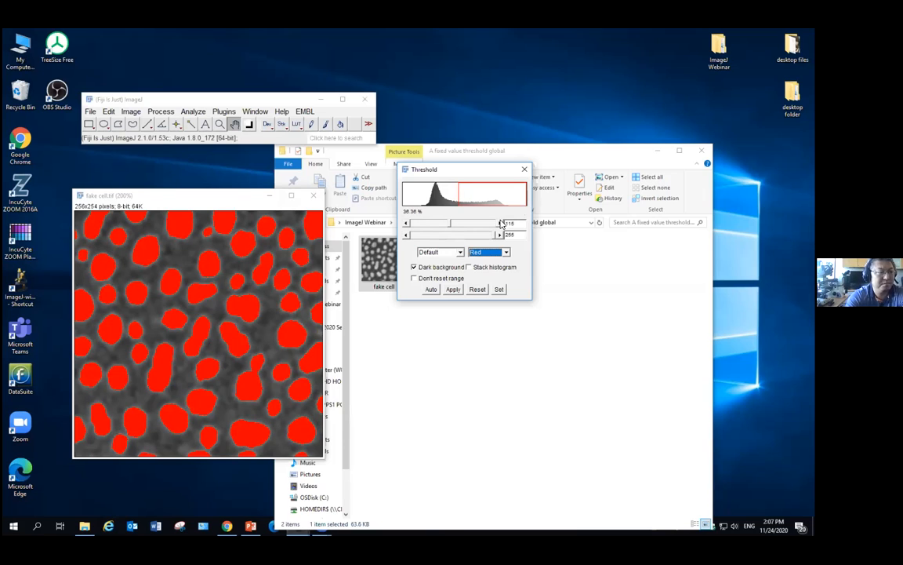
Step: Load a second copy of the fake cell image at 200% and arrange it between the thresholded image and the Threshold dialog
left_click_drag(379, 265, 244, 131)
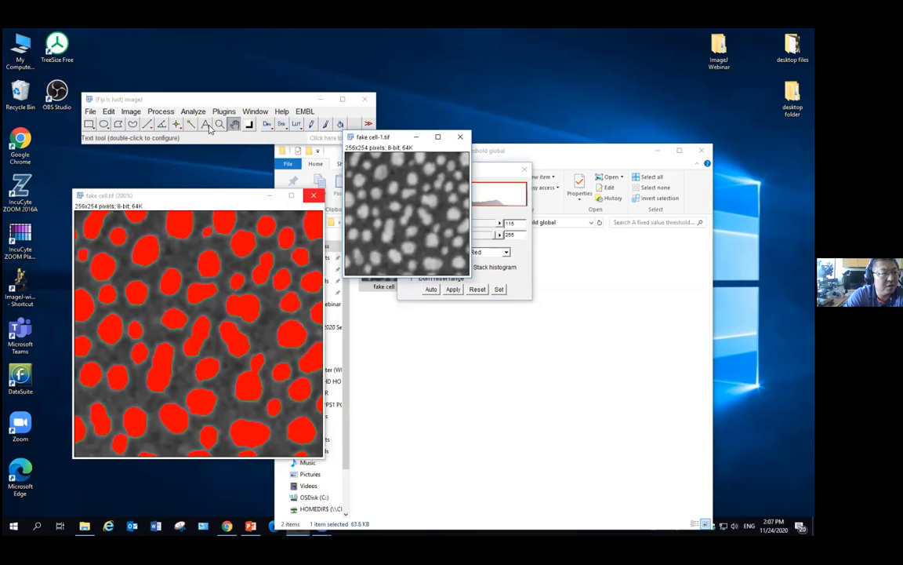
left_click(220, 124)
left_click(438, 213)
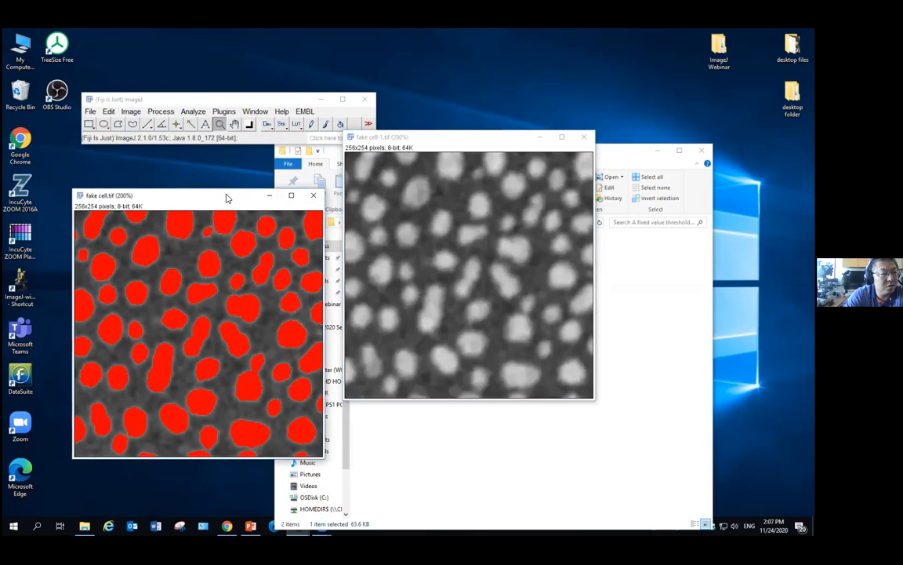
left_click_drag(226, 198, 170, 163)
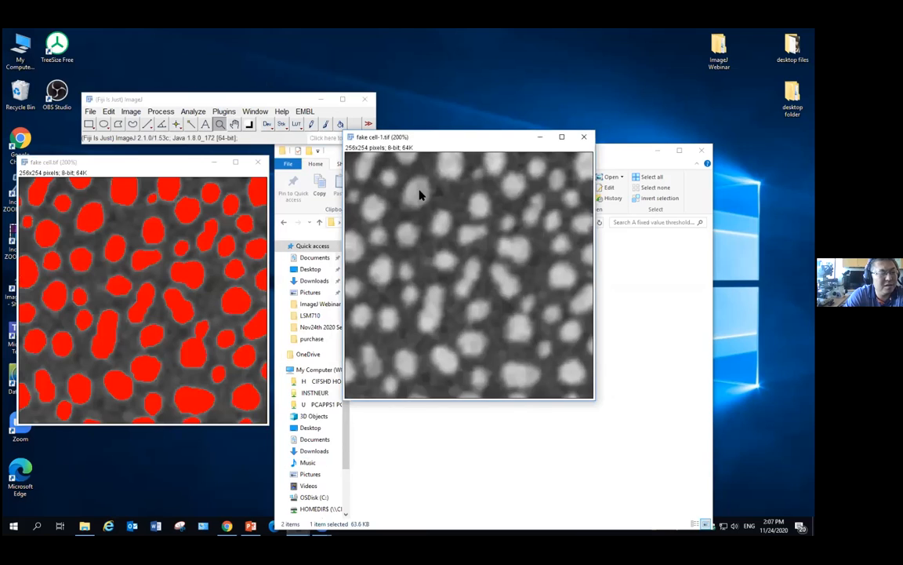
left_click_drag(439, 138, 357, 189)
left_click_drag(464, 174, 694, 196)
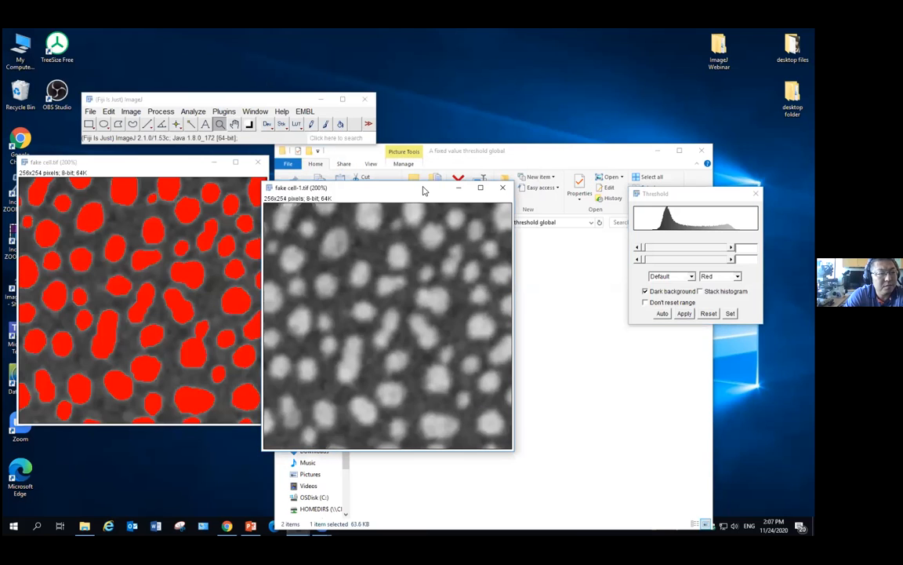
left_click_drag(424, 191, 433, 166)
left_click_drag(672, 196, 588, 182)
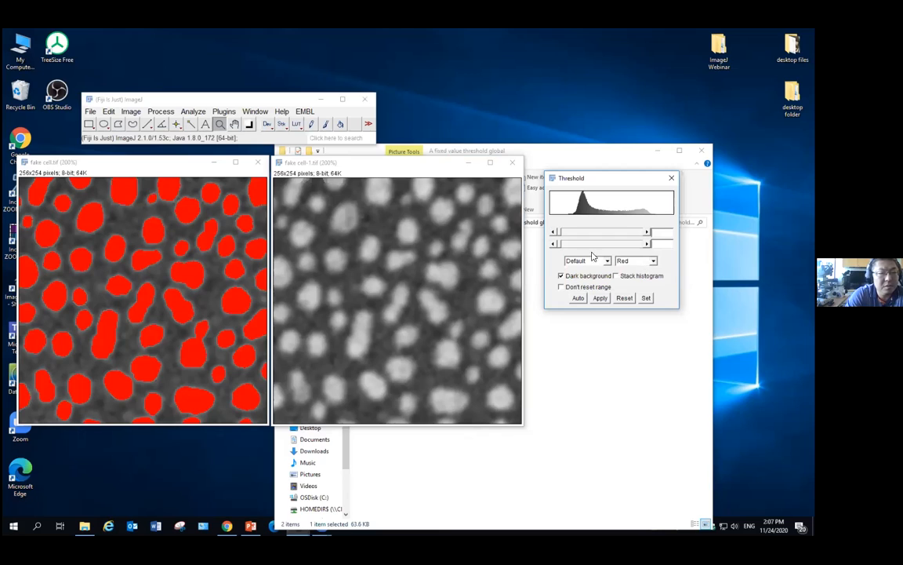
Step: Set the threshold range of the original fake cell image to 115–255 and apply it to create a black-and-white mask
left_click(154, 161)
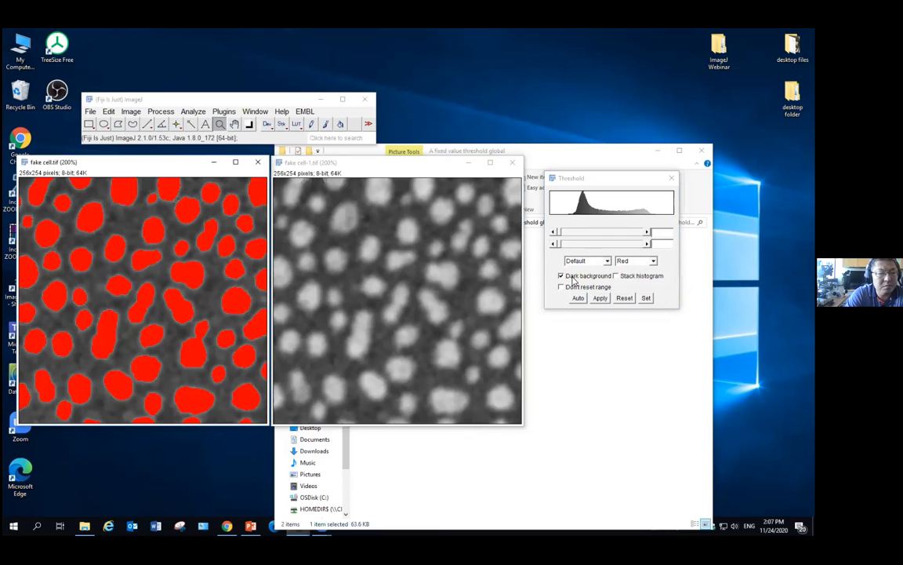
left_click_drag(559, 244, 582, 236)
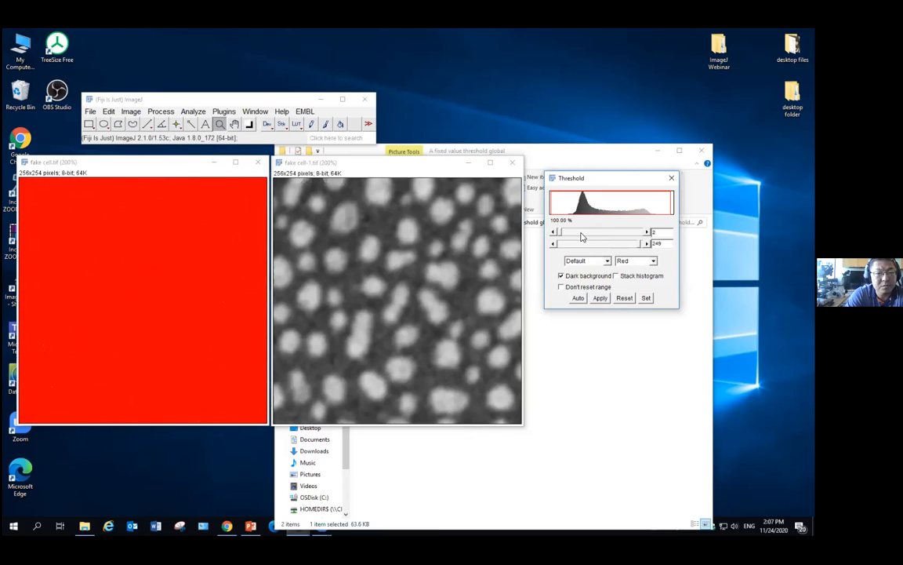
left_click_drag(637, 245, 649, 248)
left_click_drag(568, 235, 603, 236)
left_click(553, 235)
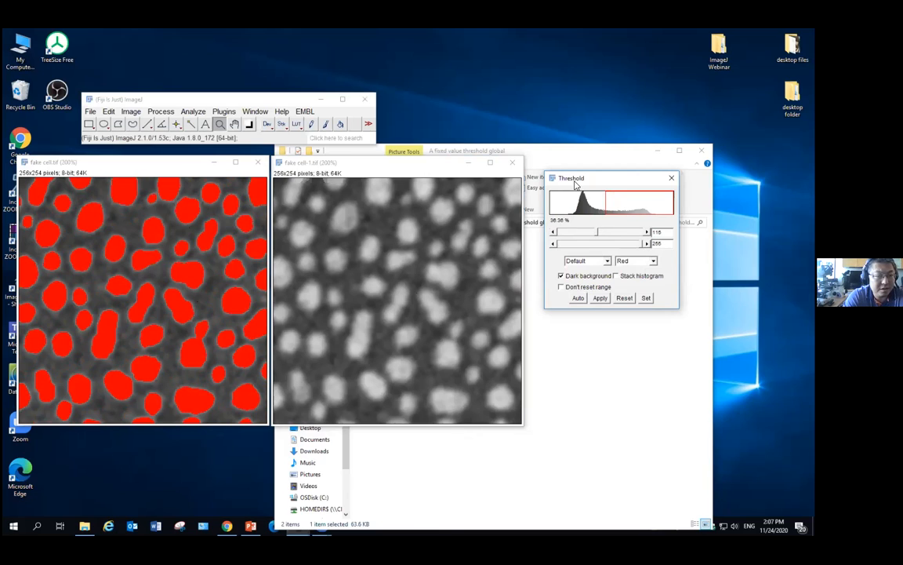
left_click(602, 299)
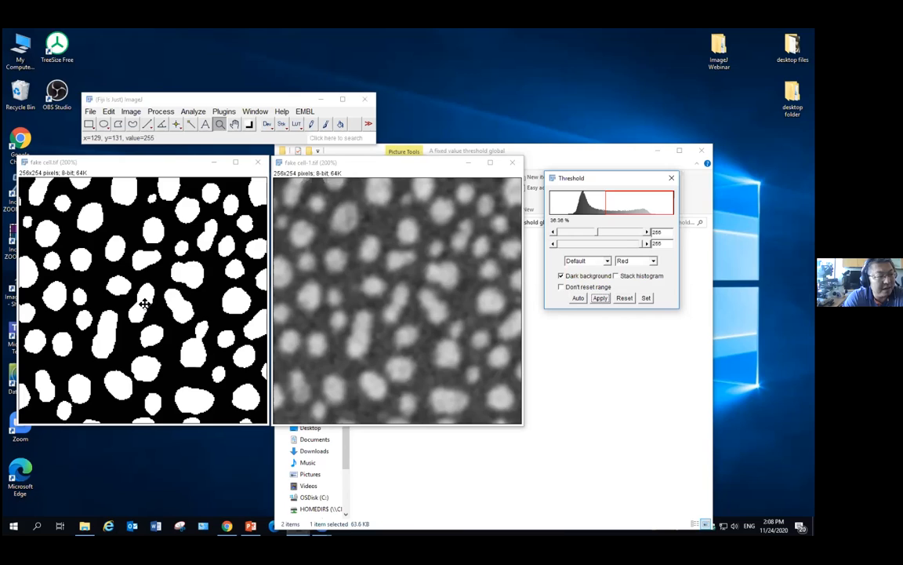
left_click(177, 171)
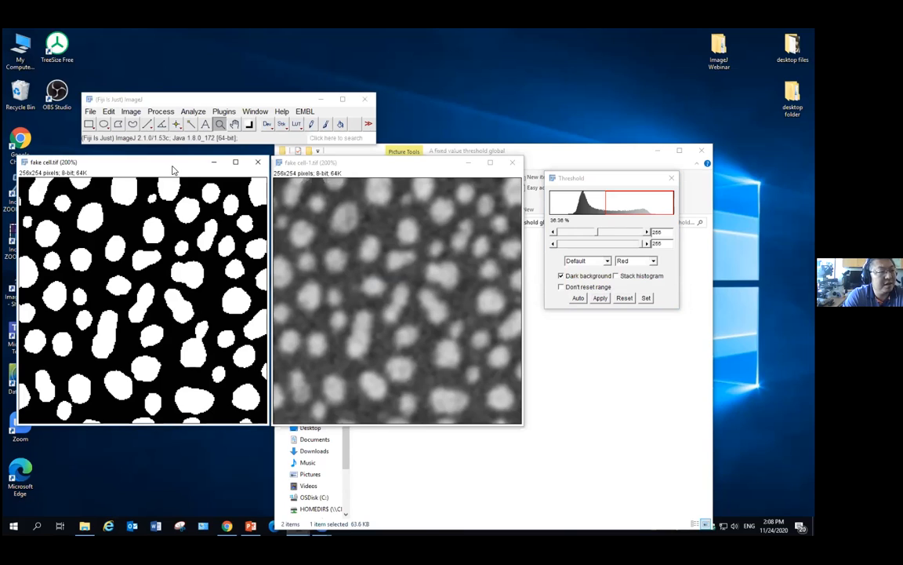
left_click_drag(173, 167, 173, 165)
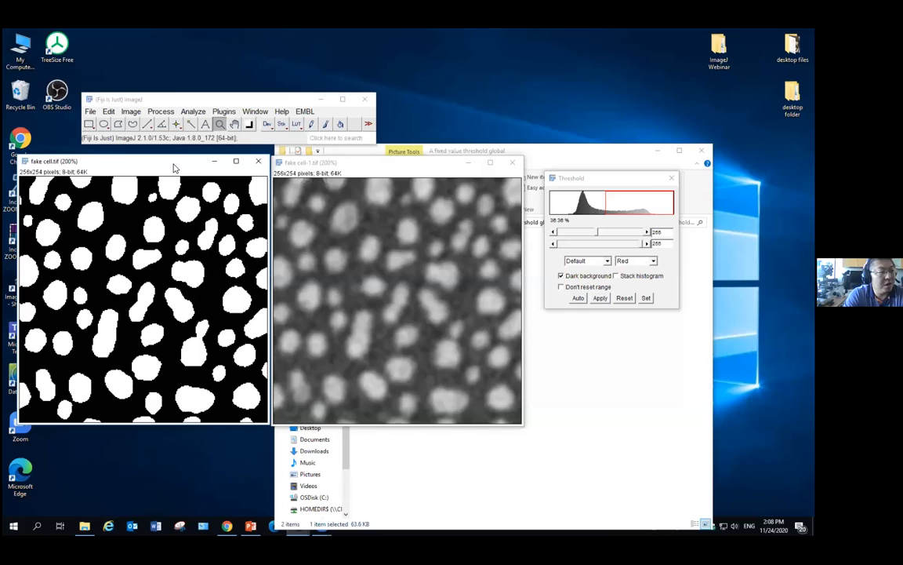
Step: Analyze the particles of the mask with Exclude on edges, Clear results and Add to Manager enabled, and move the ROI Manager off the images
left_click(191, 113)
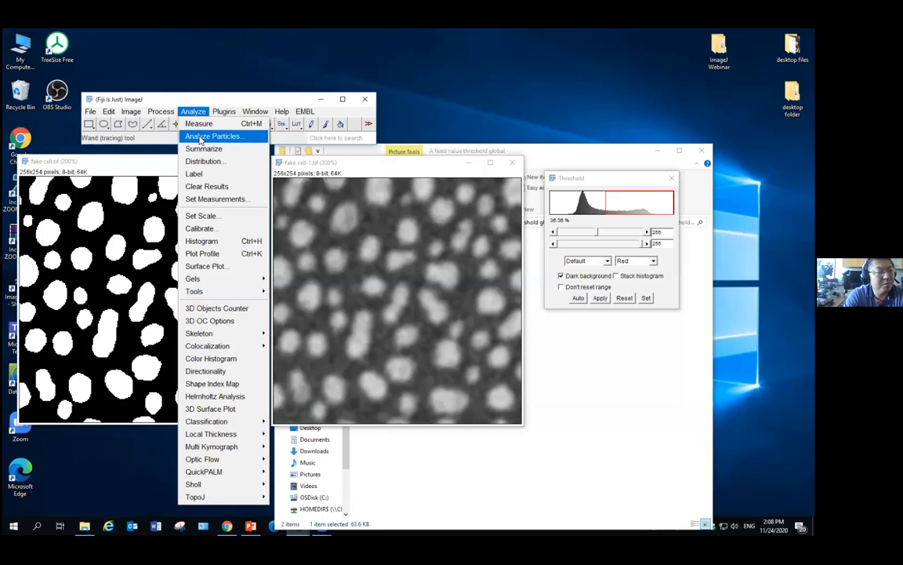
left_click(201, 137)
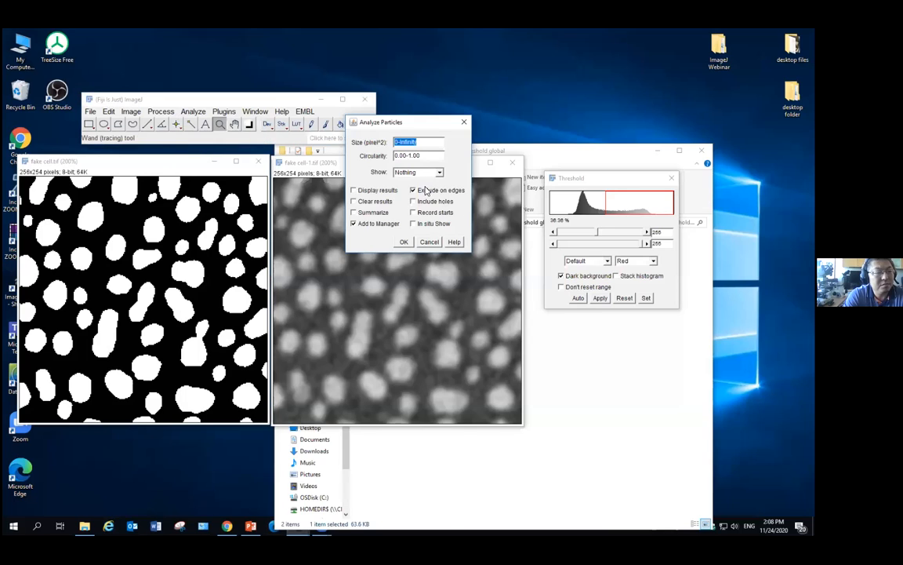
left_click(373, 201)
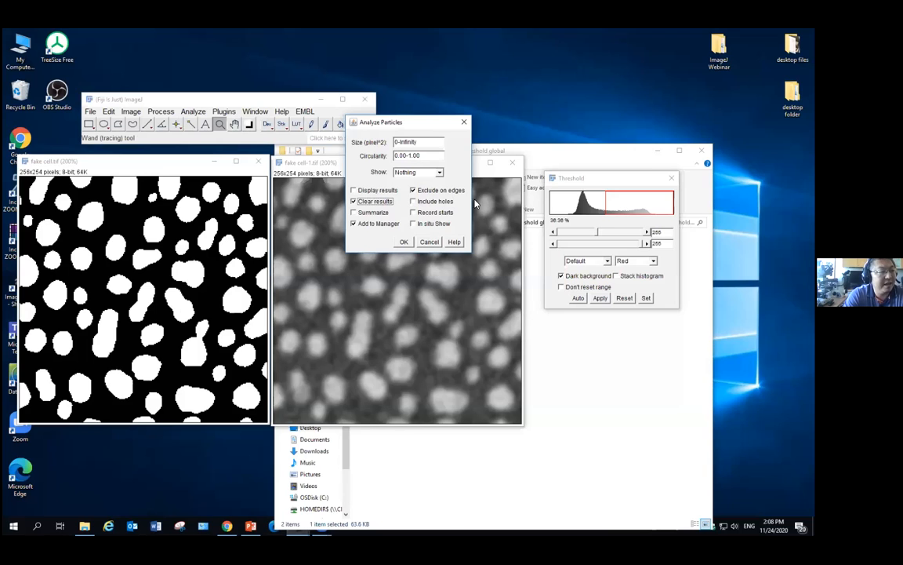
left_click(403, 242)
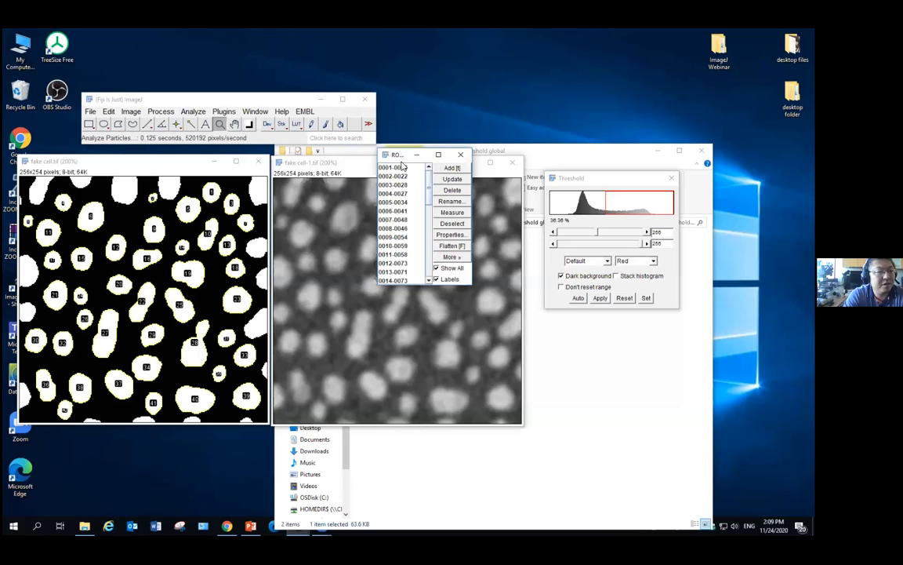
left_click_drag(396, 156, 557, 106)
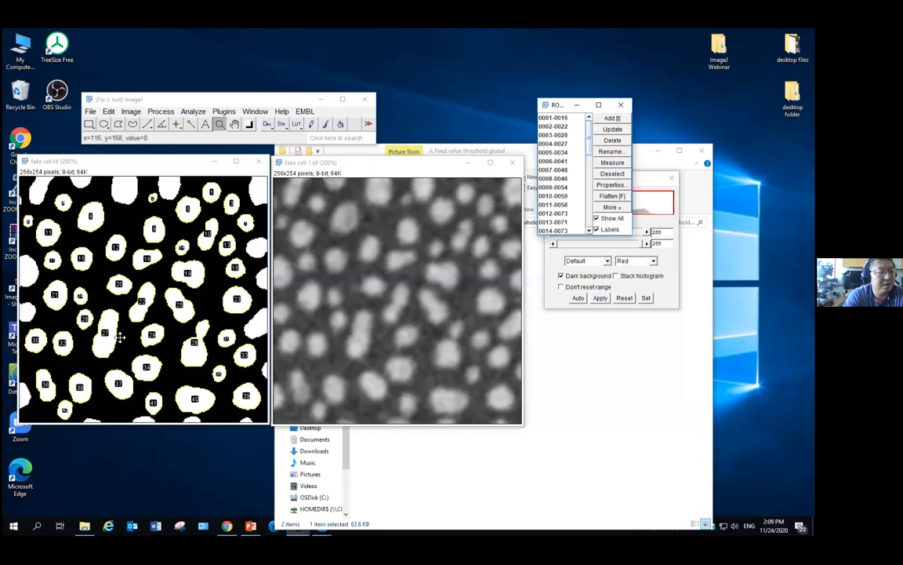
Step: Overlay the particle outlines without labels on the grayscale fake cell copy and toggle them to compare the outlines with the cells
left_click(374, 168)
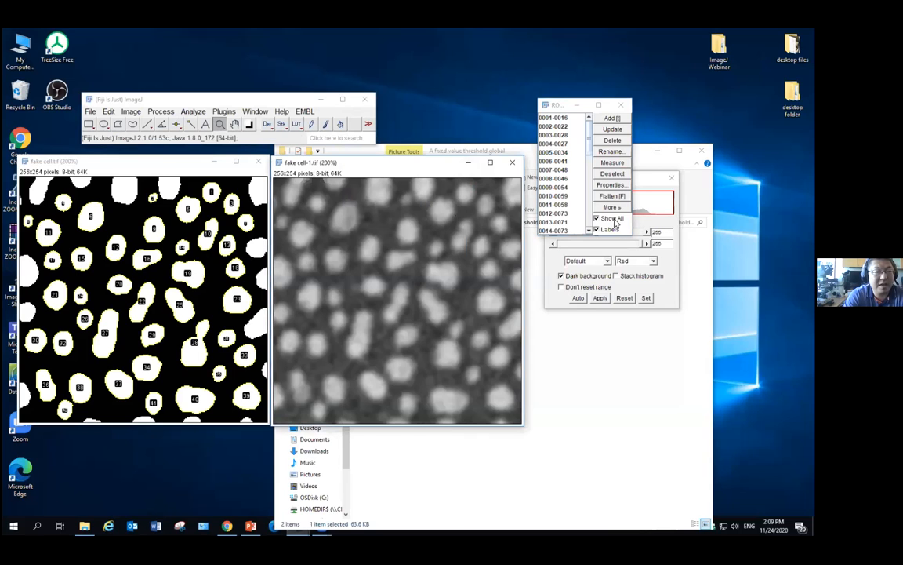
left_click(610, 231)
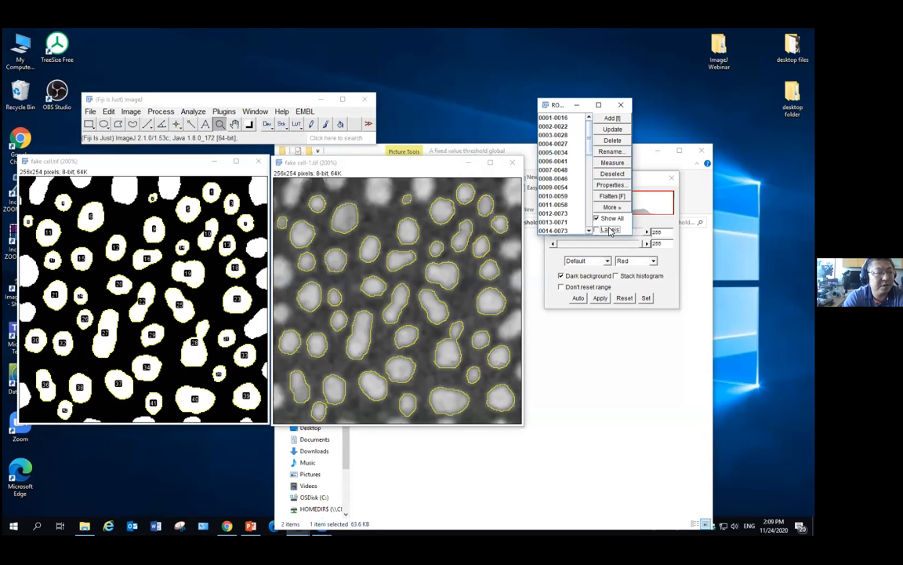
left_click(398, 272)
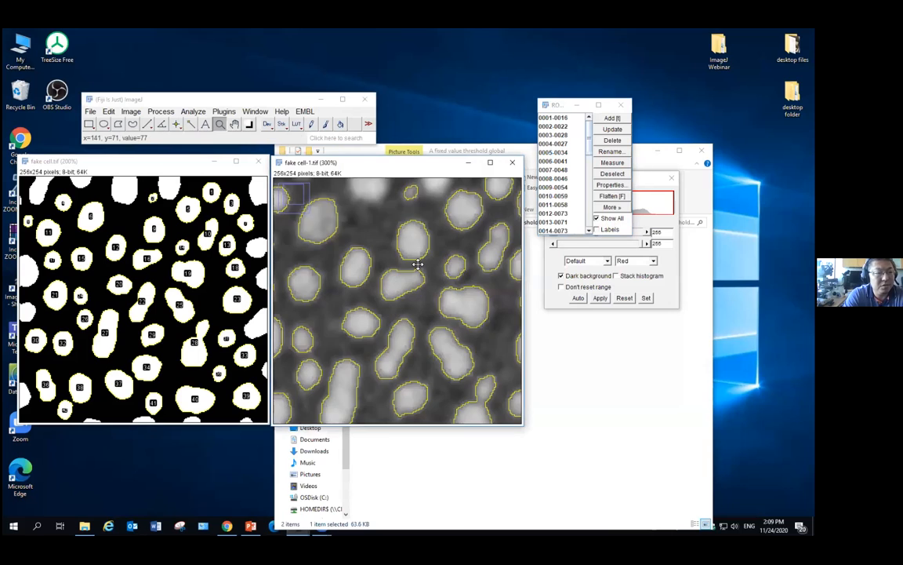
left_click(407, 266)
left_click(610, 220)
left_click(611, 219)
left_click(611, 219)
left_click(611, 220)
right_click(407, 266)
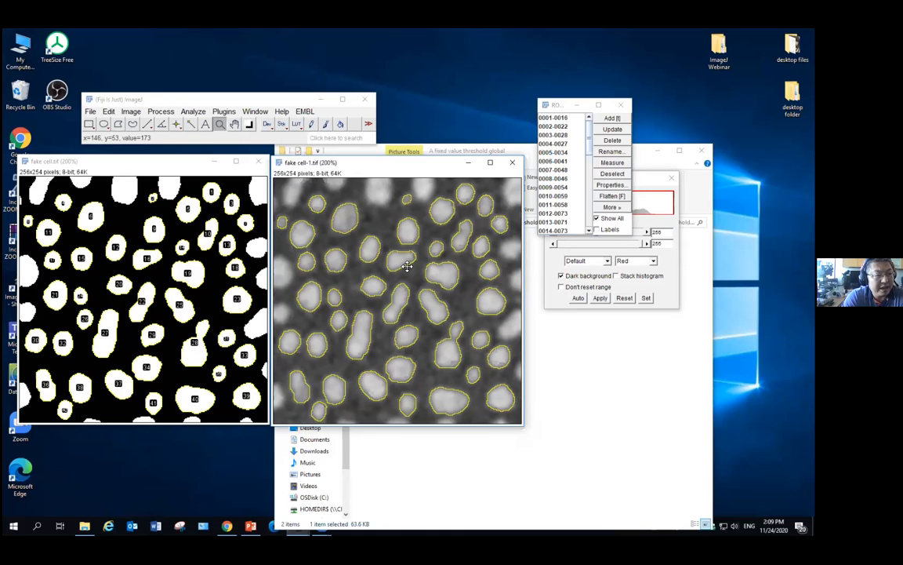
left_click(165, 310)
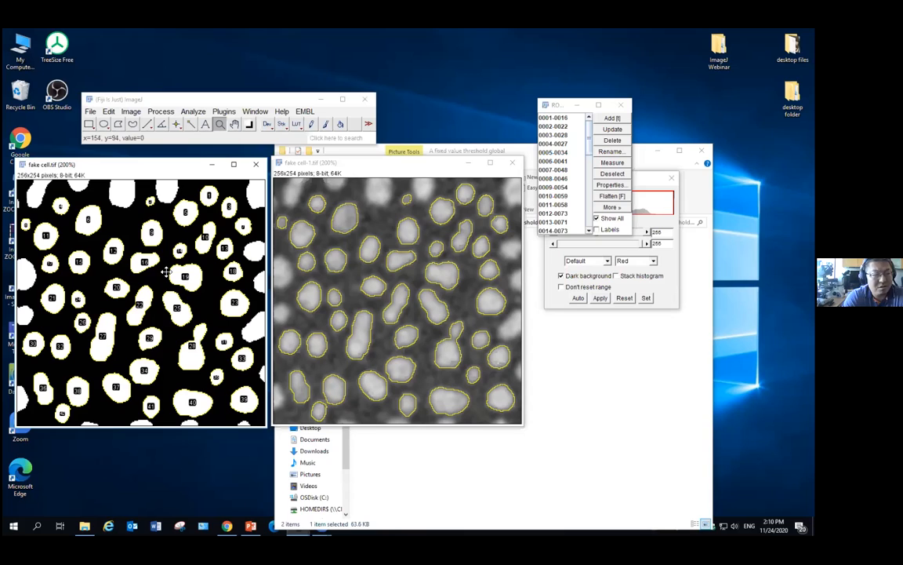
Step: Close both fake cell images, the ROI Manager and the Threshold dialog
left_click(462, 151)
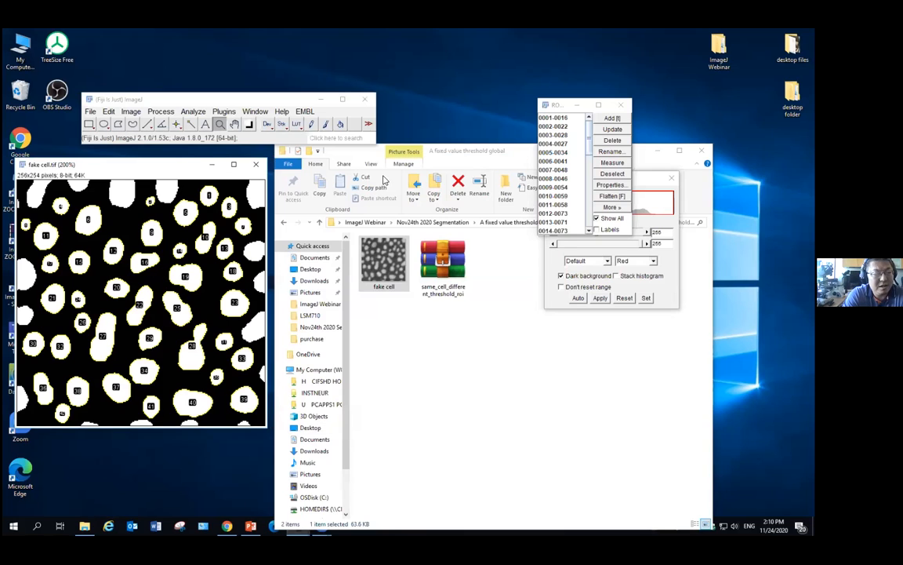
left_click(257, 165)
left_click(621, 105)
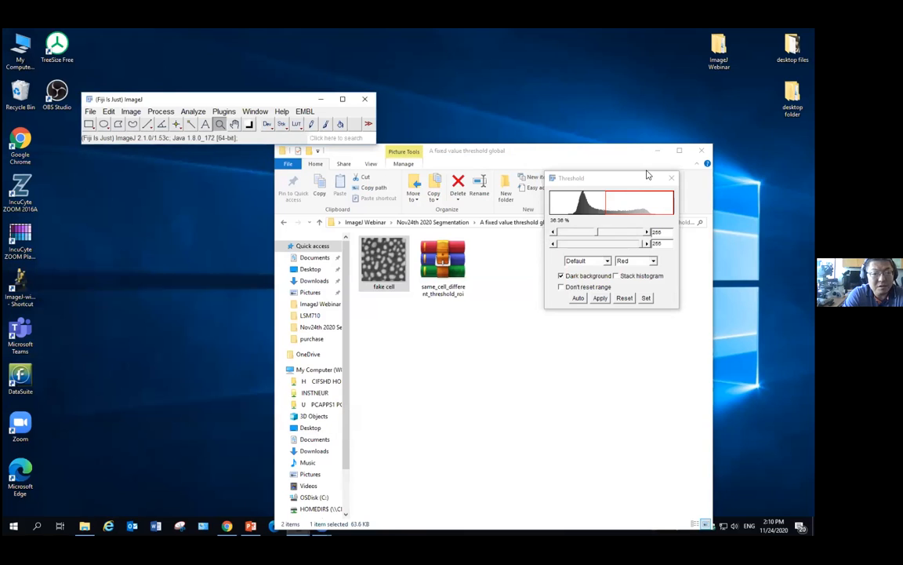
left_click(672, 178)
Step: Reopen the fake cell image and magnify it to 400% around the upper central cells
left_click_drag(410, 262, 217, 141)
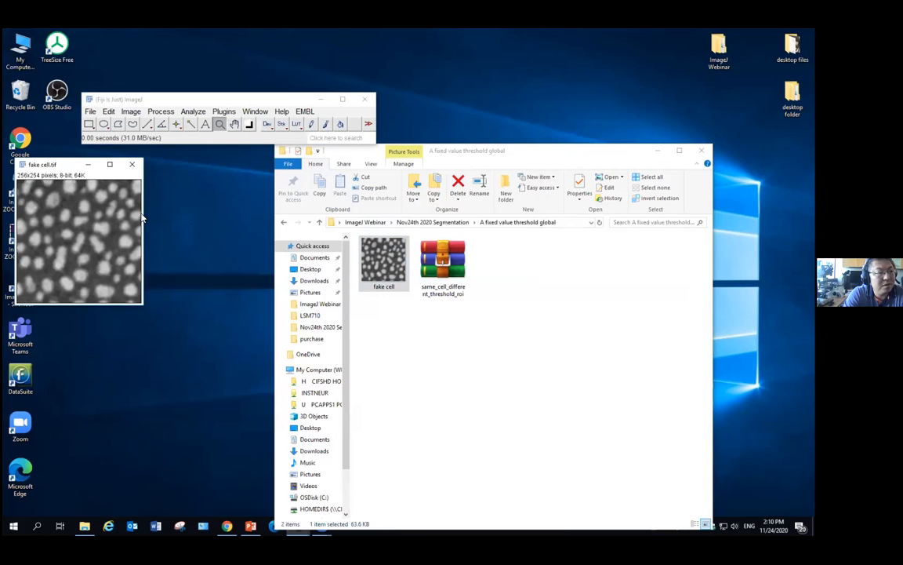
left_click(86, 204)
left_click(108, 209)
left_click(129, 215)
left_click(152, 245)
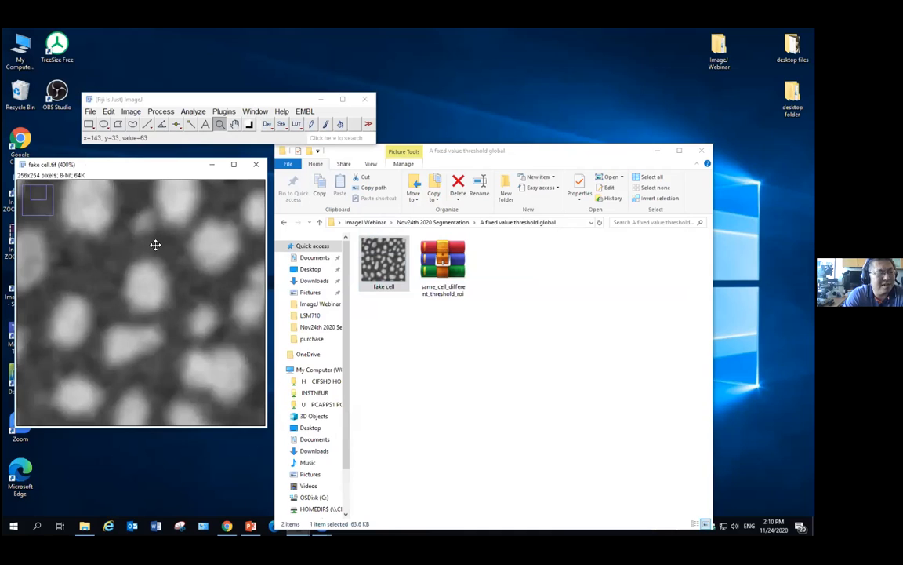
Step: Load the same_cell_different_threshold_roi set and place the ROI Manager beside the fake cell image
left_click_drag(443, 260, 245, 132)
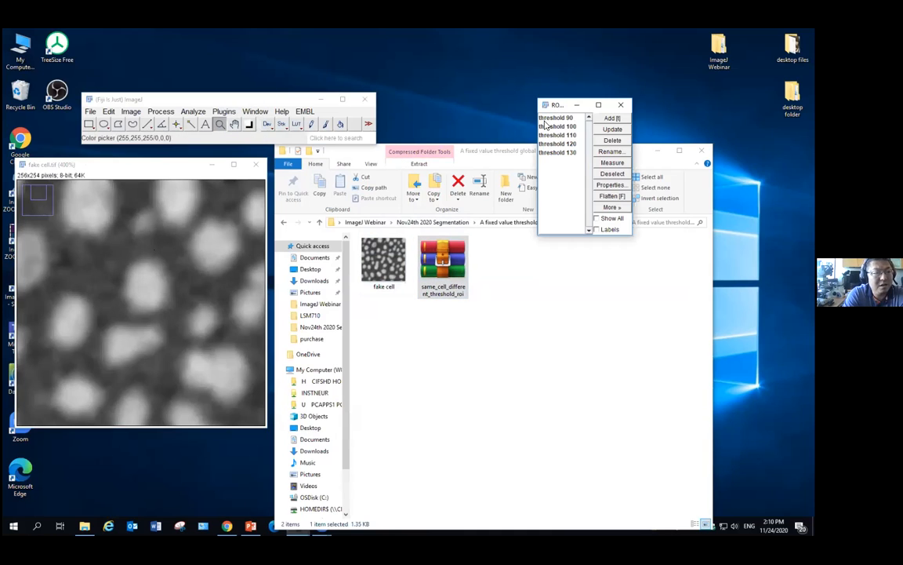
left_click_drag(555, 105, 383, 207)
left_click_drag(133, 167, 166, 171)
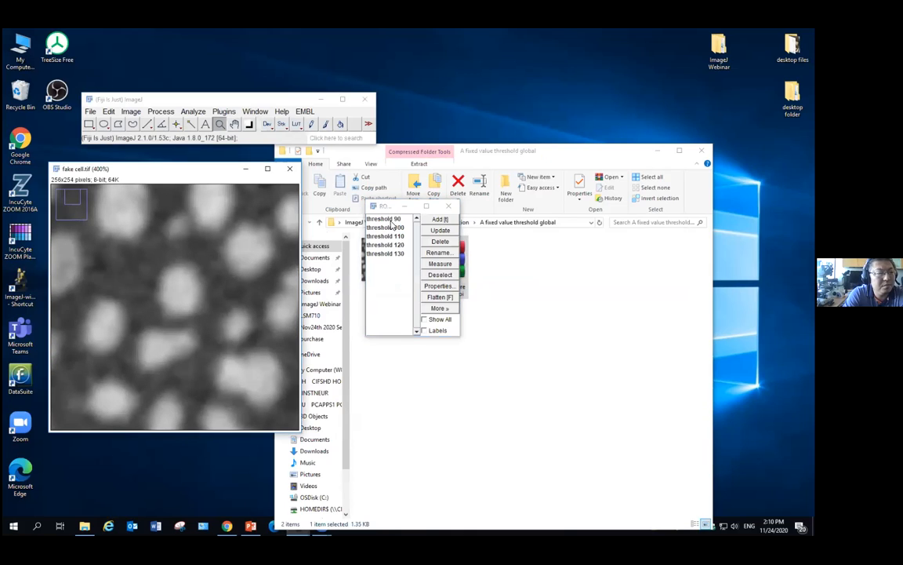
Step: Display the threshold 90, 100, 110, 120 and 130 outlines one after another on the cell
left_click(386, 219)
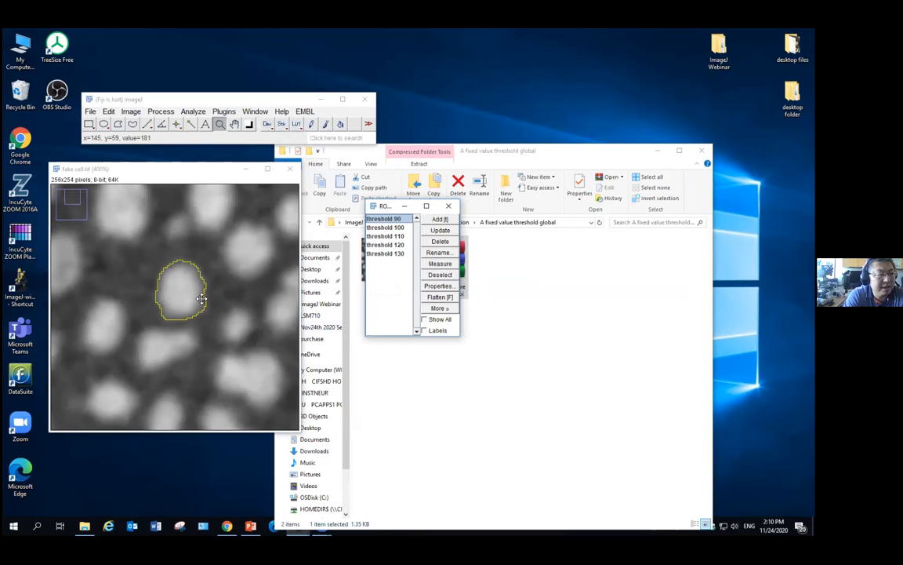
left_click(389, 228)
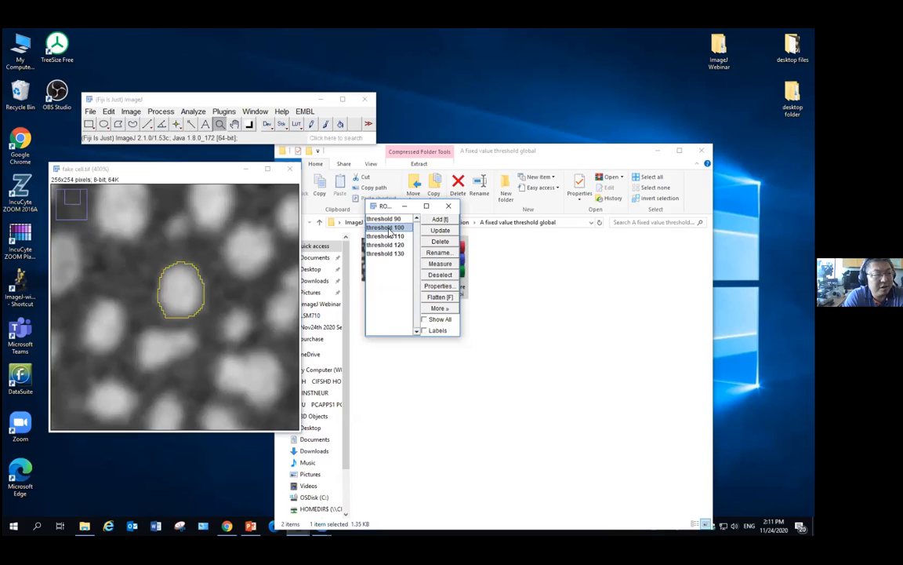
left_click(392, 236)
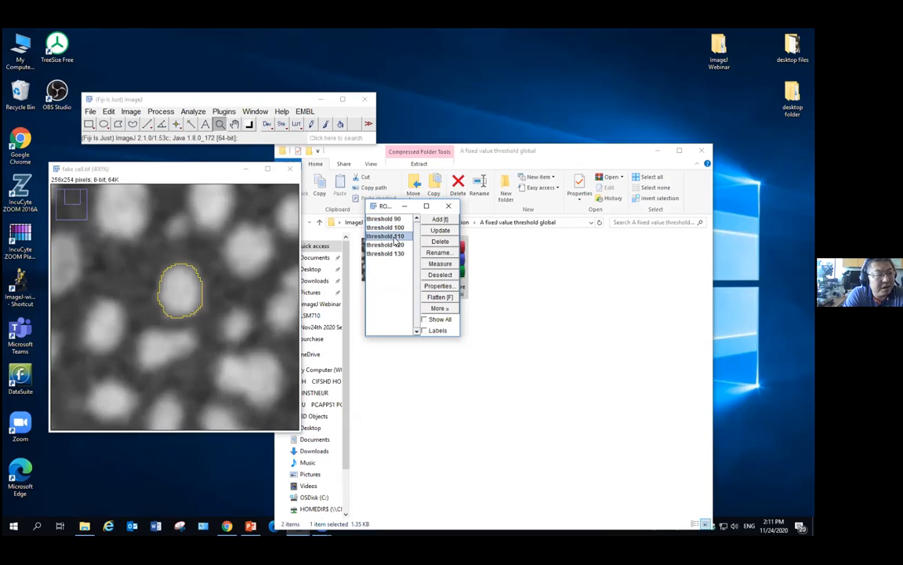
left_click(396, 246)
left_click(397, 254)
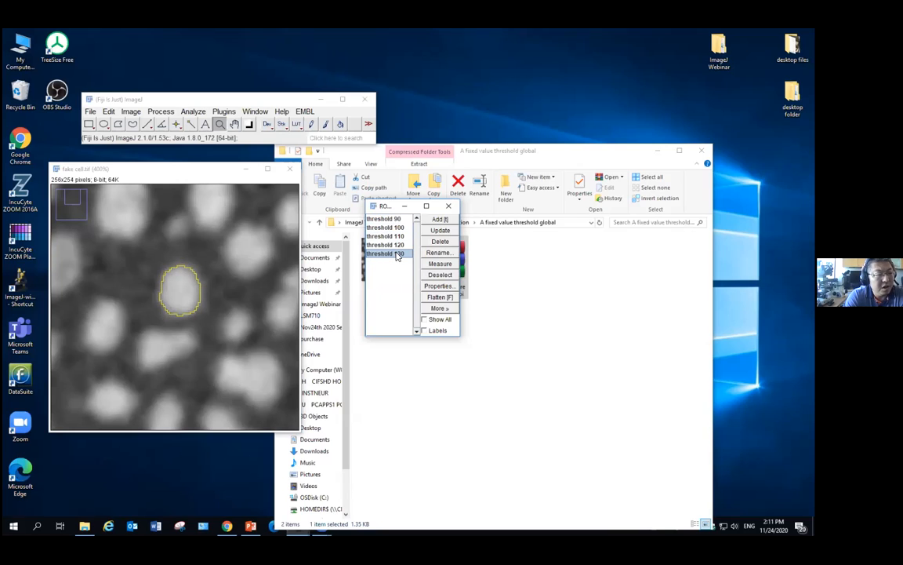
Step: Switch repeatedly between the threshold 90 and threshold 130 outlines to compare their extent, ending on threshold 110
left_click(385, 219)
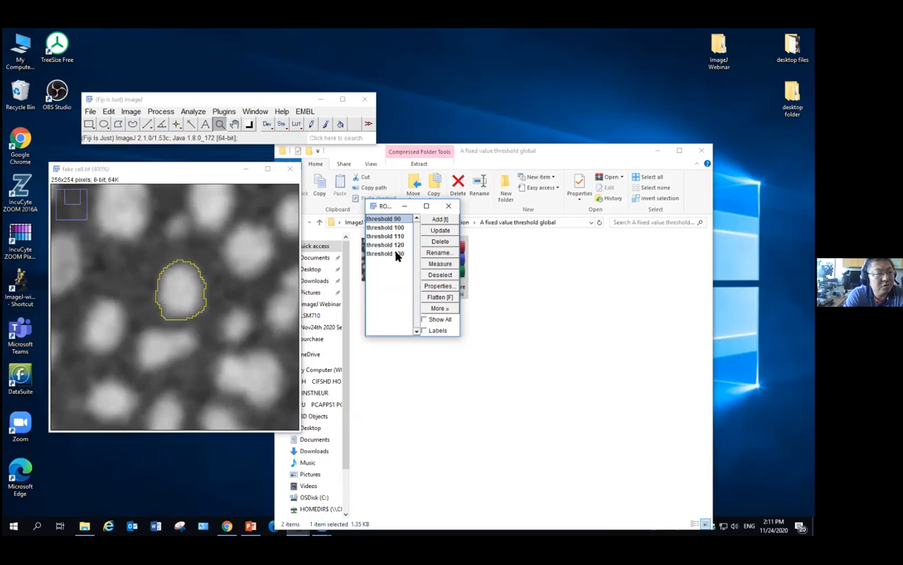
left_click(397, 254)
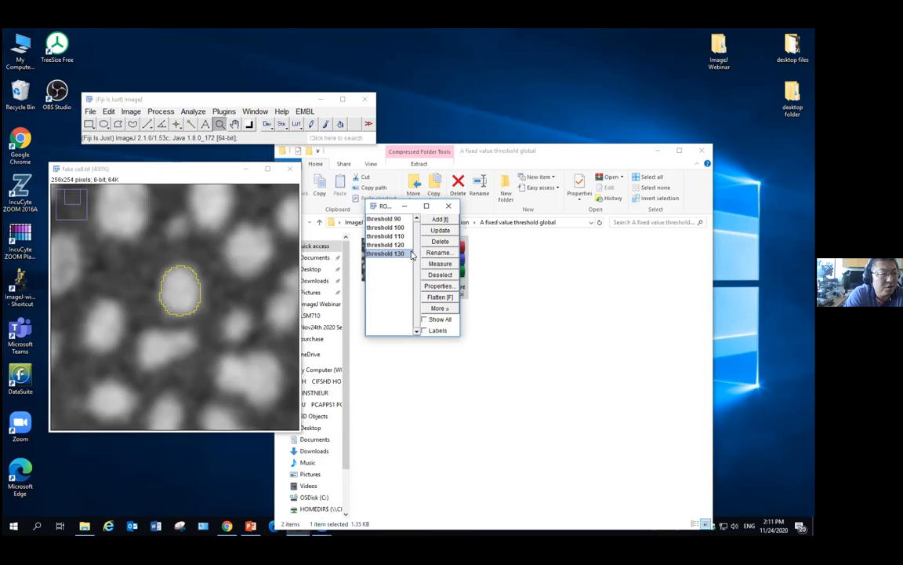
left_click(382, 220)
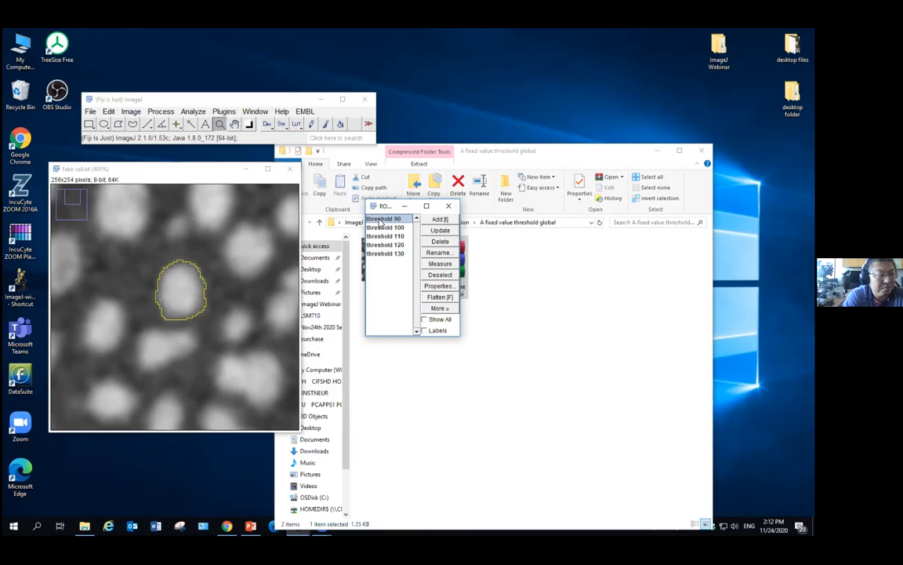
left_click(399, 254)
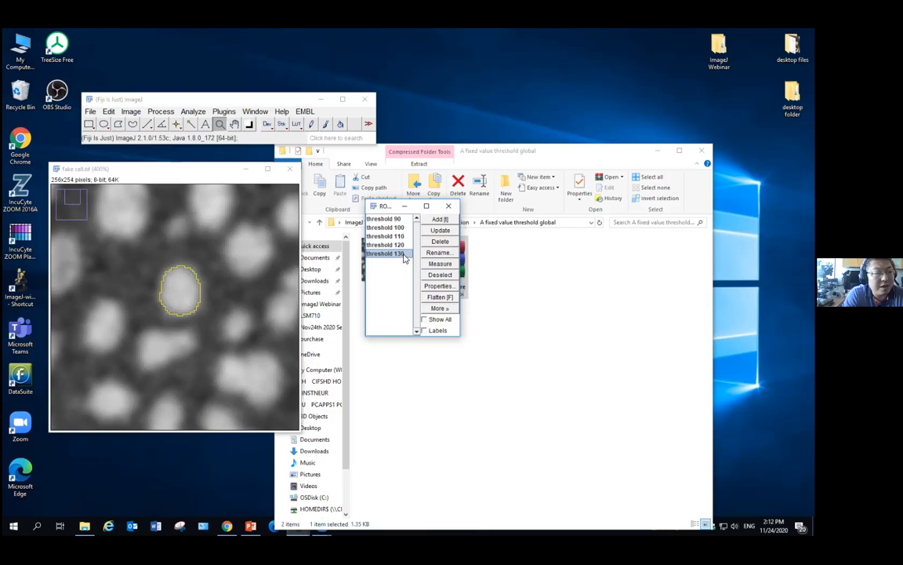
left_click(397, 236)
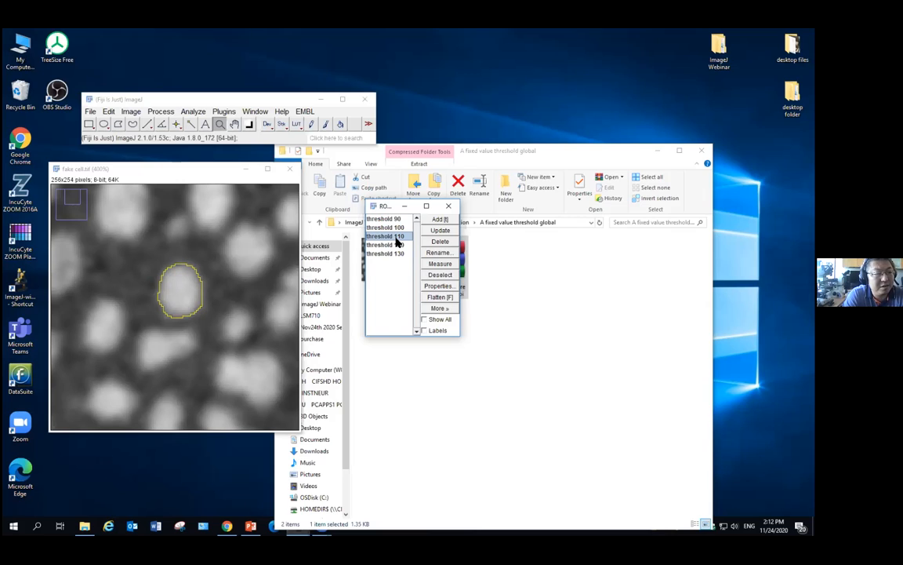
Step: Show all five threshold outlines together, measure them, and arrange the Results table and ROI Manager beside the image
left_click(439, 319)
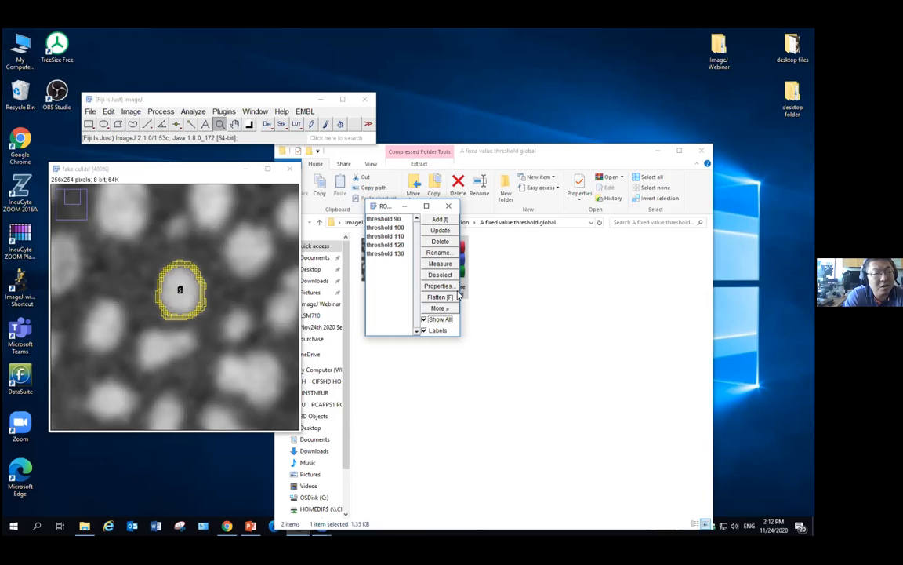
left_click(450, 266)
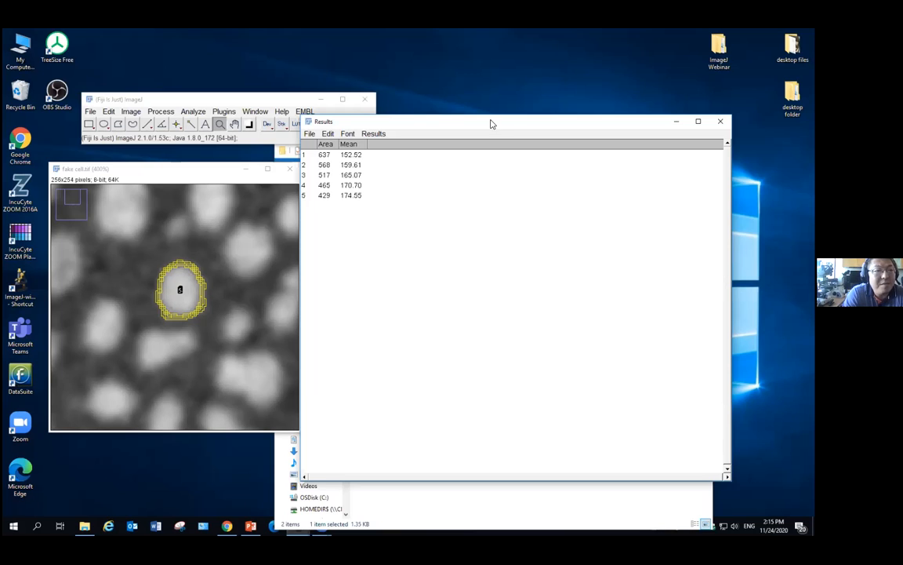
left_click_drag(490, 123, 557, 197)
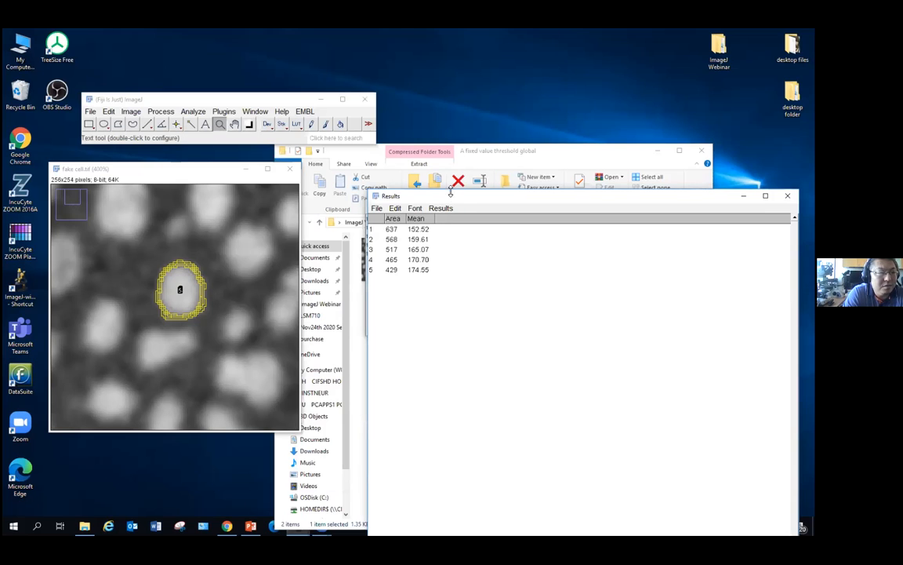
left_click_drag(451, 195, 510, 198)
left_click_drag(380, 209, 358, 213)
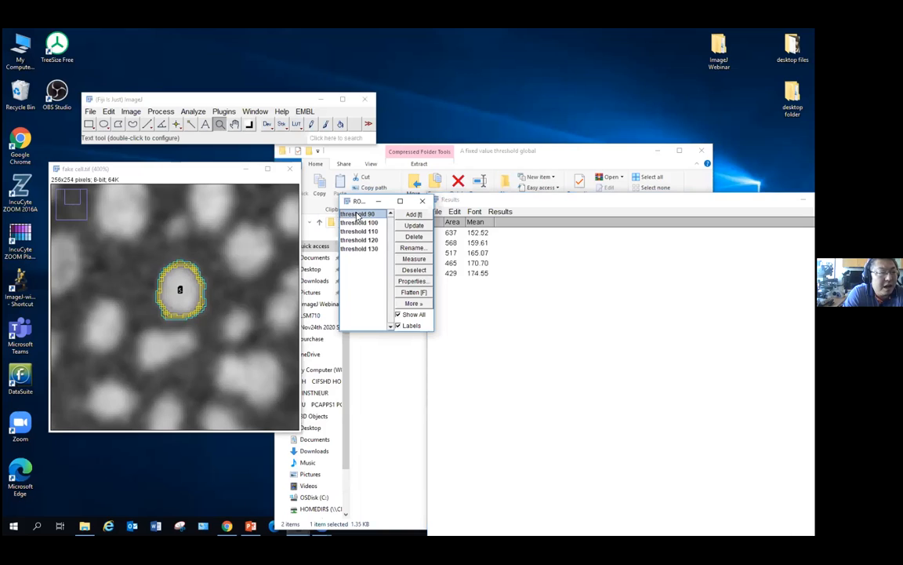
Step: Hide the labels and combined outlines, and compare the individual threshold 90, 120 and 130 outlines against the measurements
left_click(415, 325)
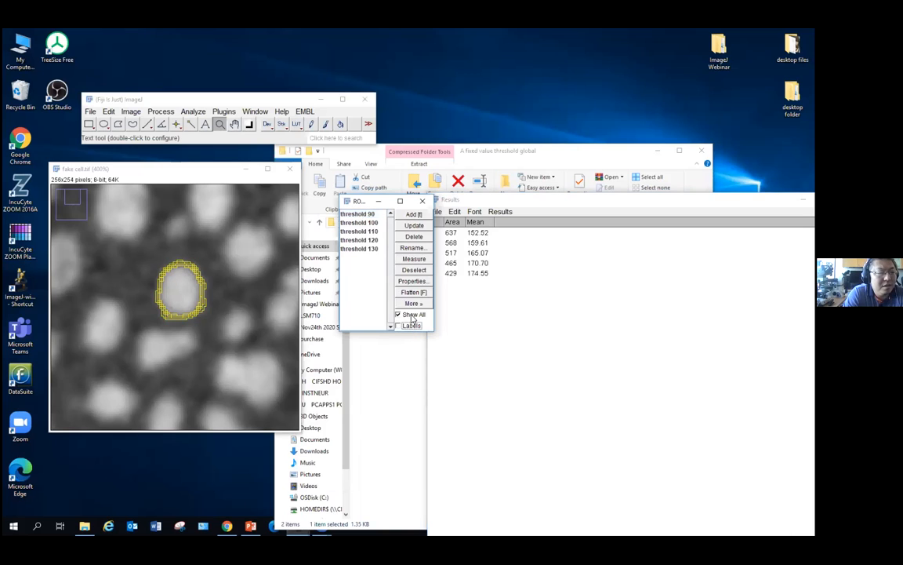
left_click(414, 316)
left_click(359, 215)
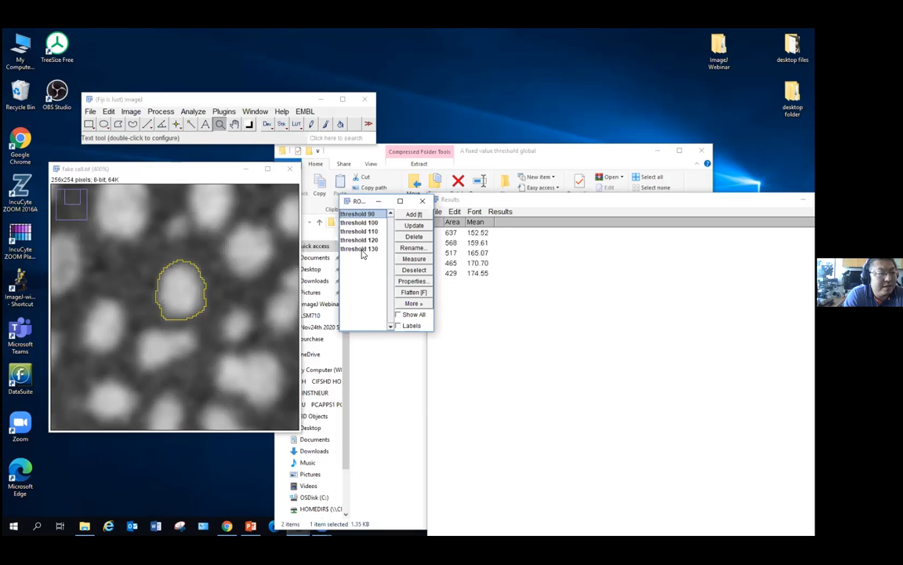
left_click(360, 249)
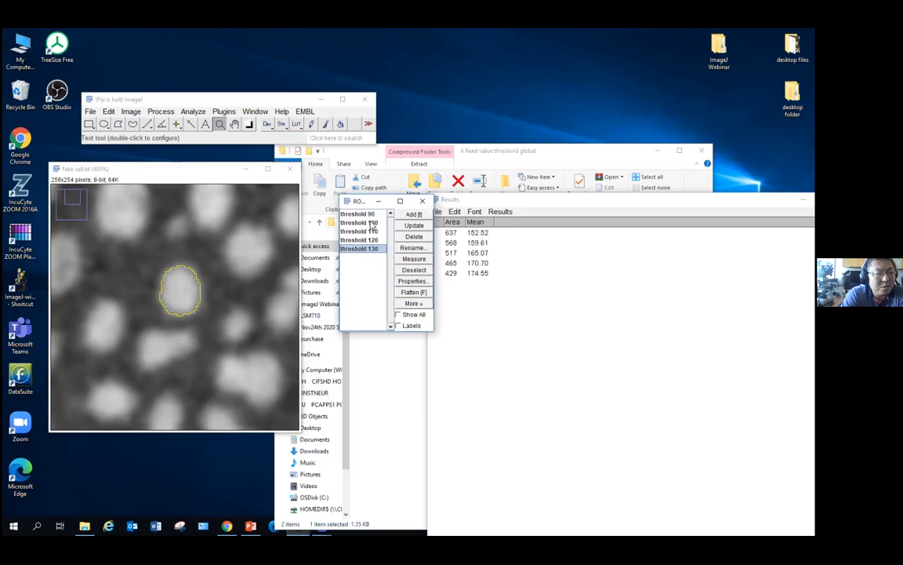
left_click(367, 215)
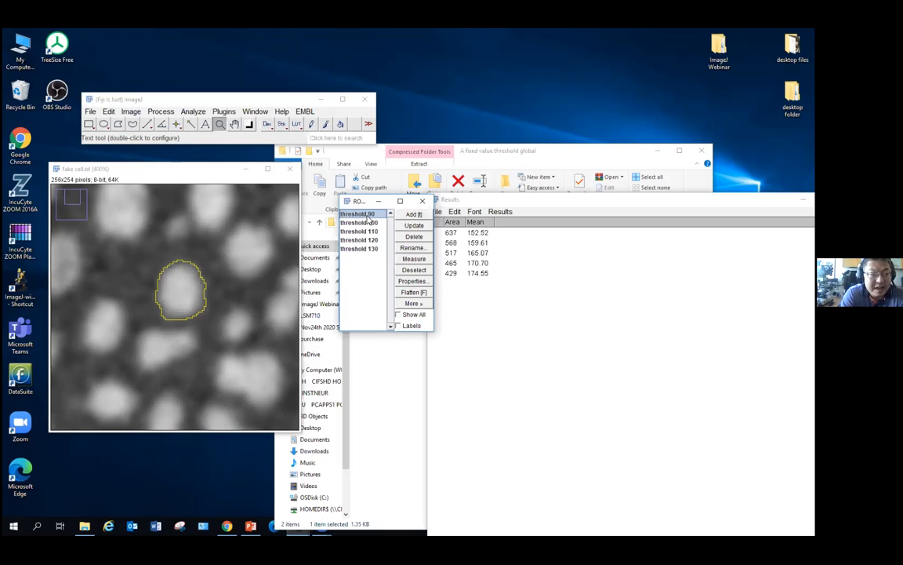
left_click(374, 249)
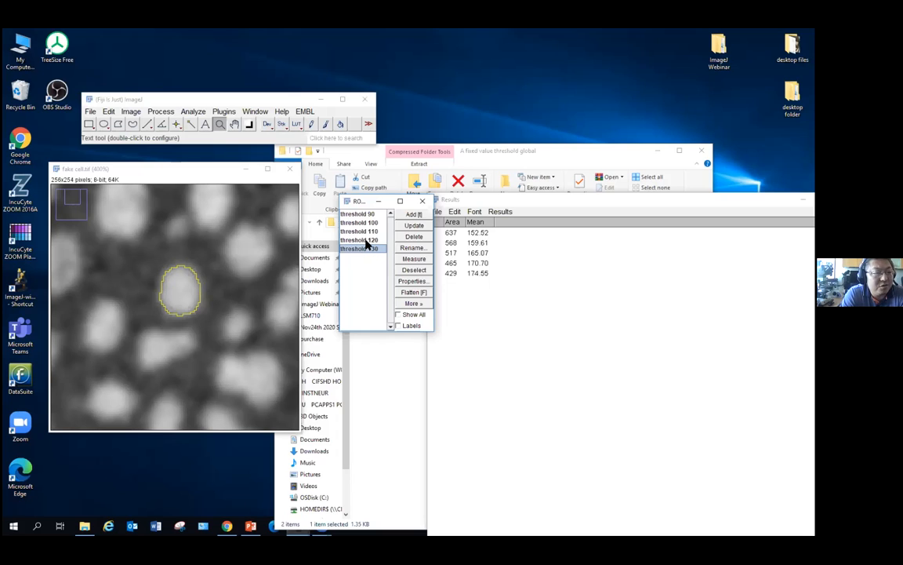
left_click(371, 240)
left_click(368, 250)
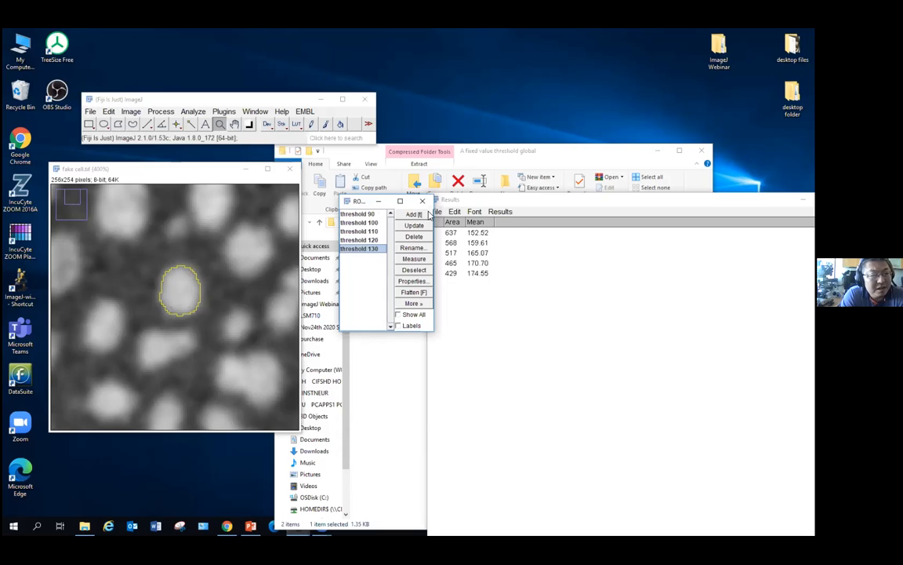
Step: Move the ROI Manager and Results table closer to the image, and compare the threshold 100, 110, 120 and 130 outlines
left_click_drag(363, 202, 330, 198)
left_click_drag(500, 199, 489, 182)
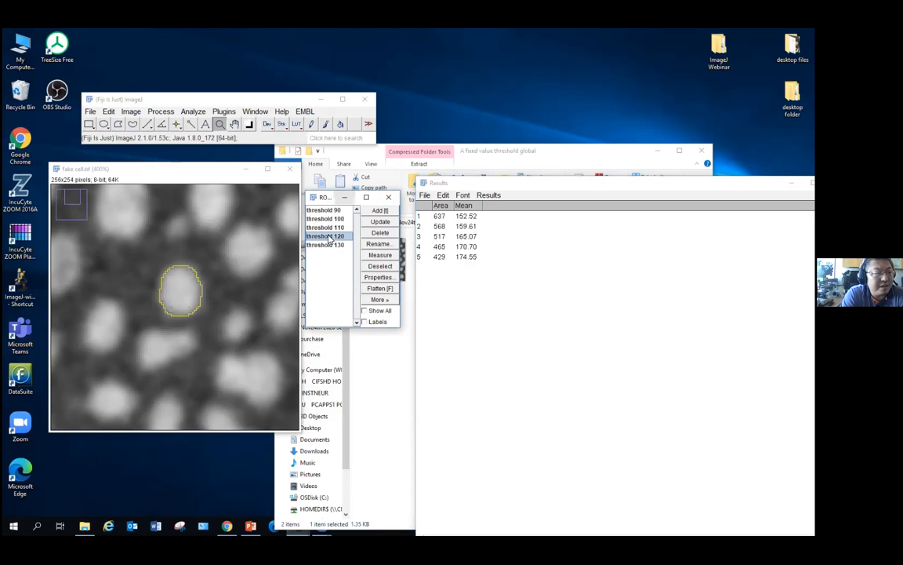
left_click(330, 226)
key("Up")
key("Up")
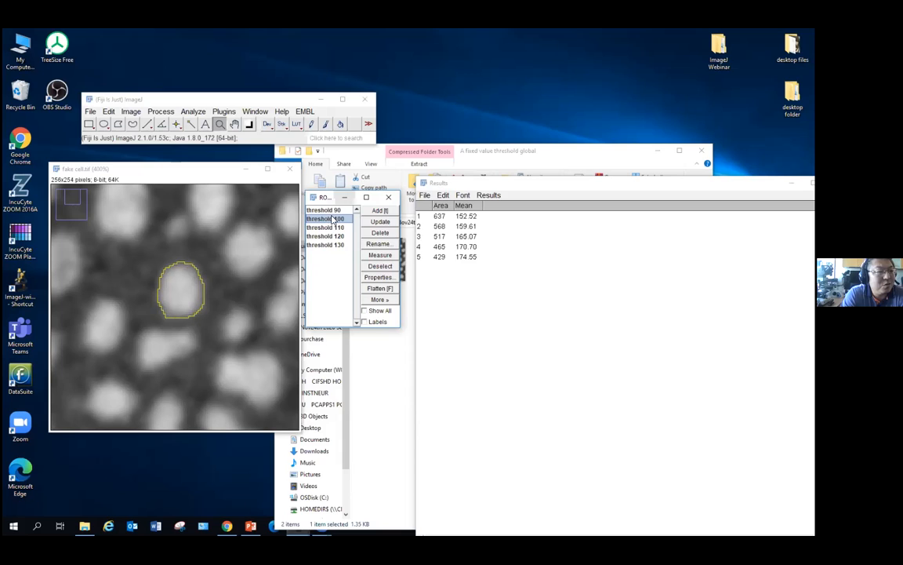
key("Down")
key("Down")
key("Down")
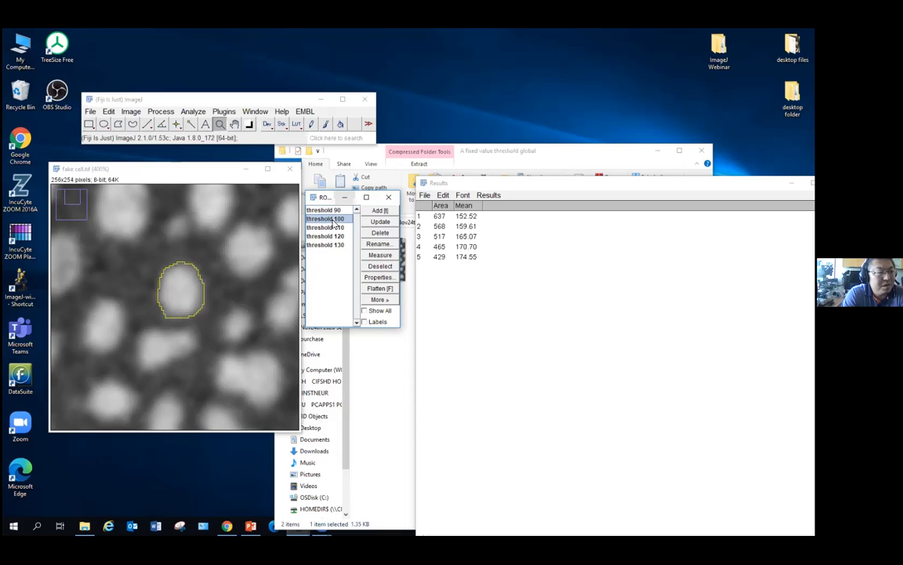
left_click(336, 246)
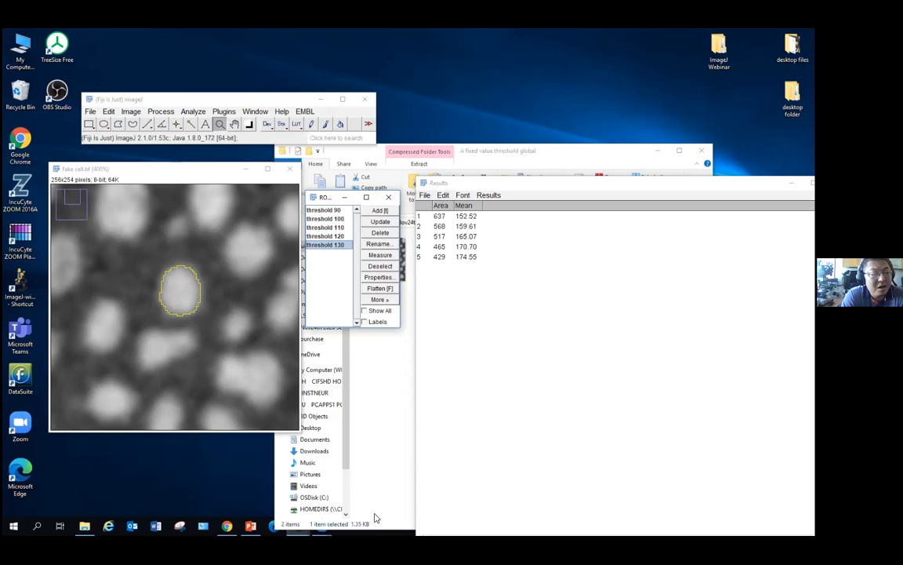
Step: Display the individual outlines from threshold 90 to 130 again to compare cell extent with the measurements, ending on threshold 110
left_click(341, 236)
left_click(344, 227)
left_click(349, 219)
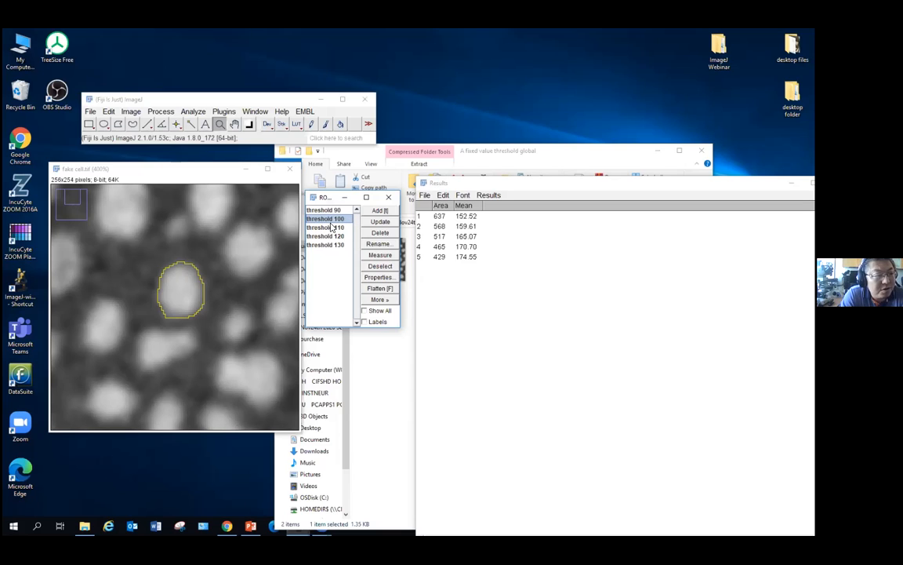
left_click(331, 227)
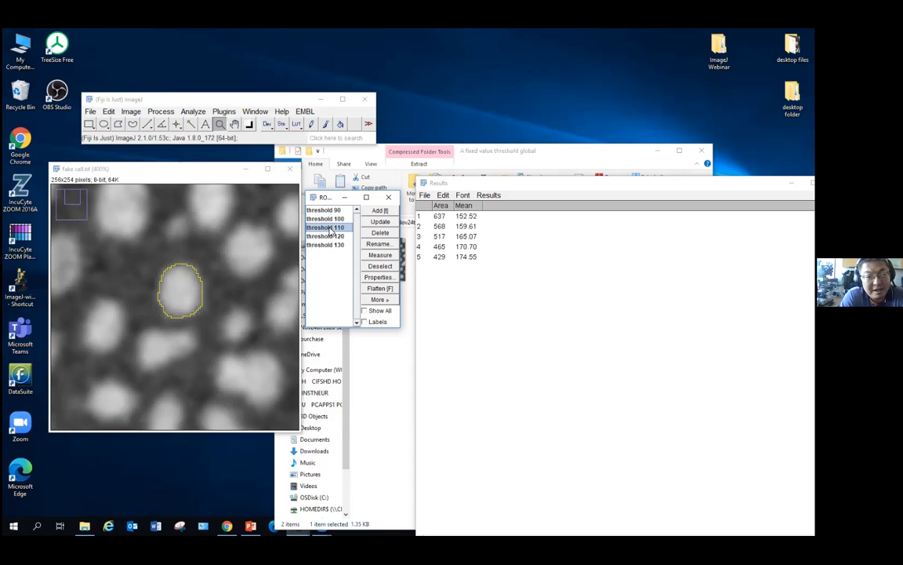
left_click(330, 245)
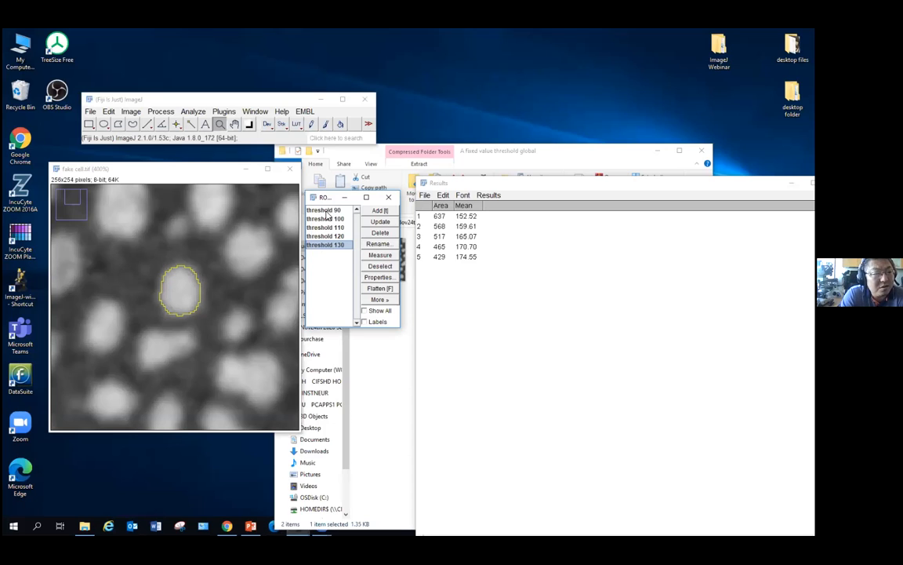
left_click(326, 211)
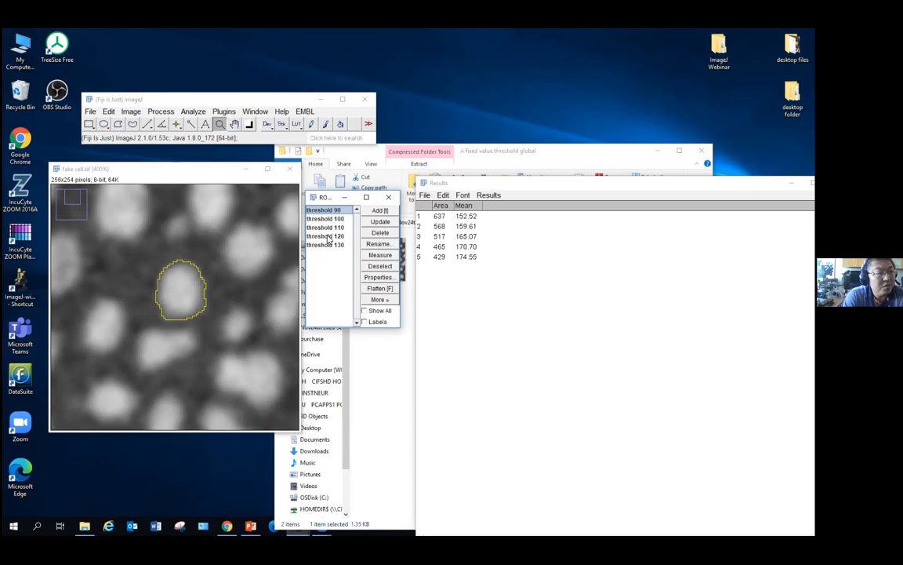
left_click(335, 220)
left_click(337, 229)
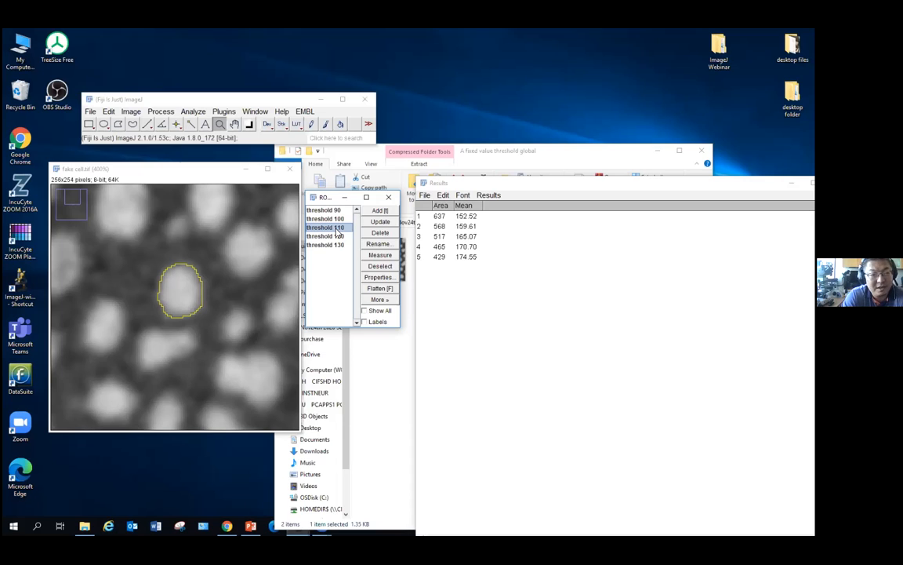
Step: Close the ROI Manager, the fake cell image and the Results table without saving the measurements
left_click(388, 196)
left_click(289, 169)
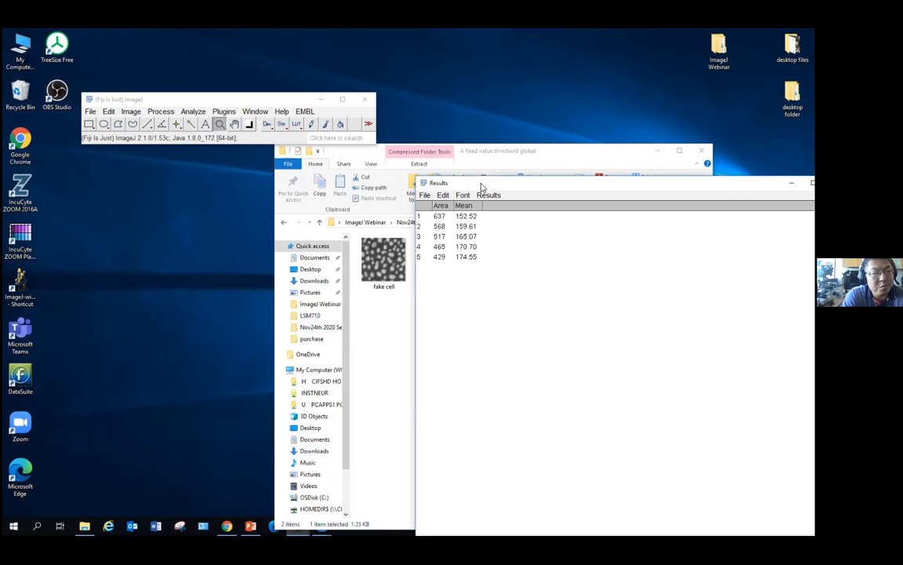
left_click_drag(558, 190, 258, 209)
left_click(537, 202)
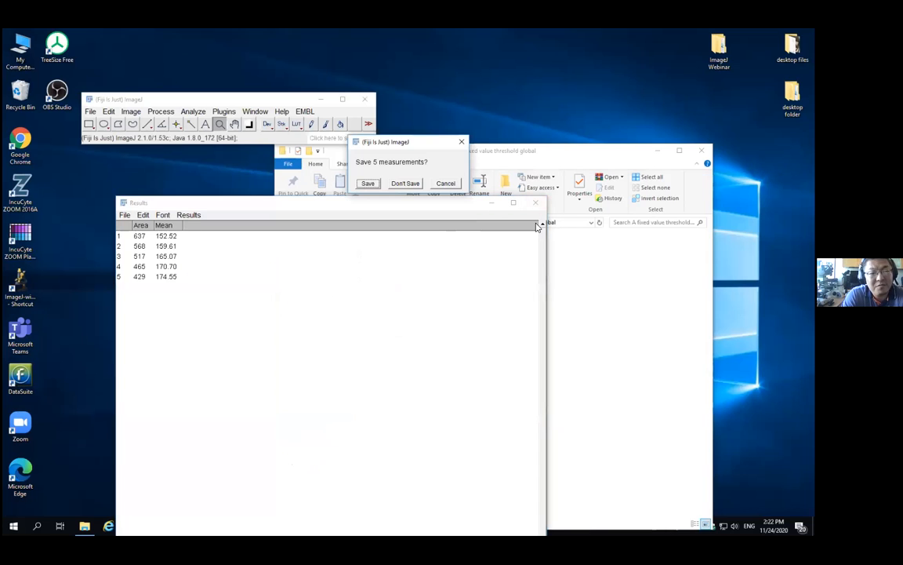
left_click(405, 182)
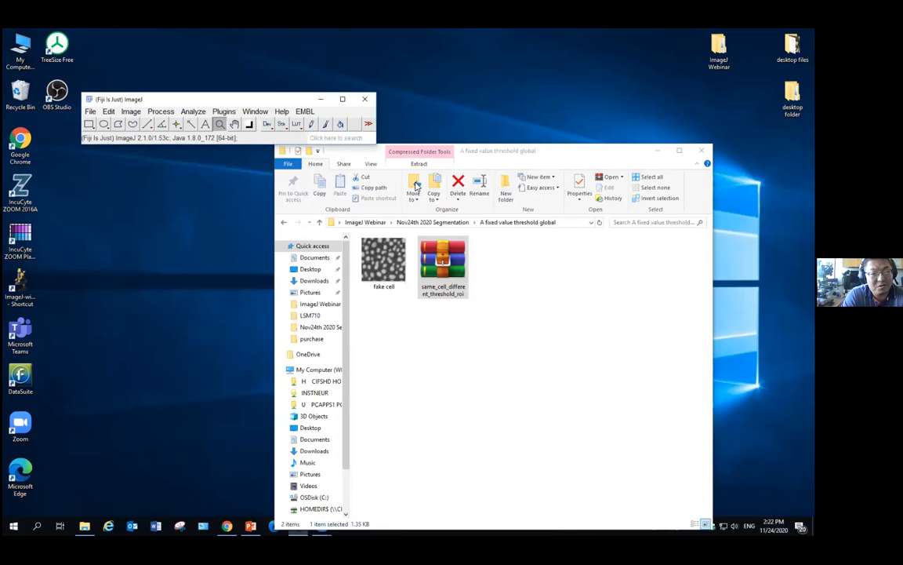
Step: Open the Cells image from the "B threshold value by algorithms" folder in Fiji and enlarge it to 150%
left_click(444, 224)
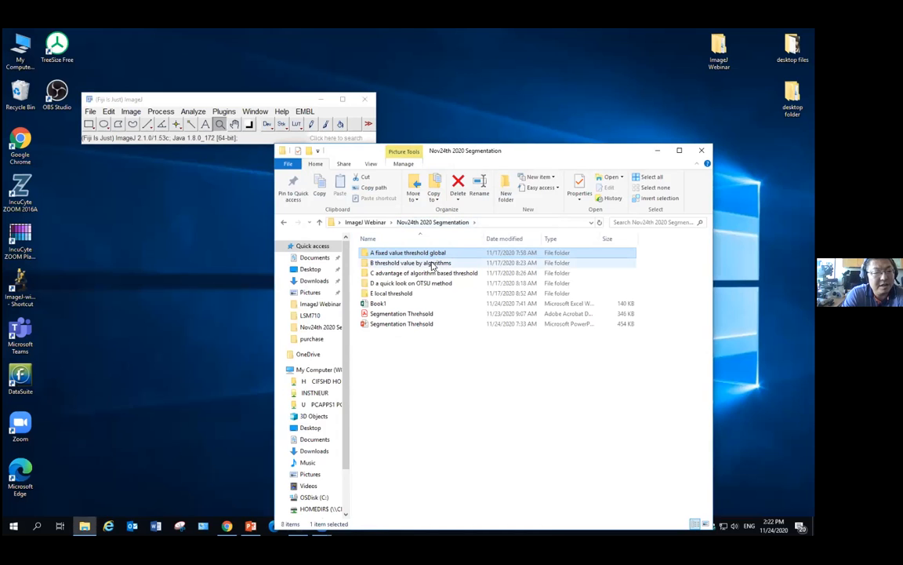
double_click(431, 264)
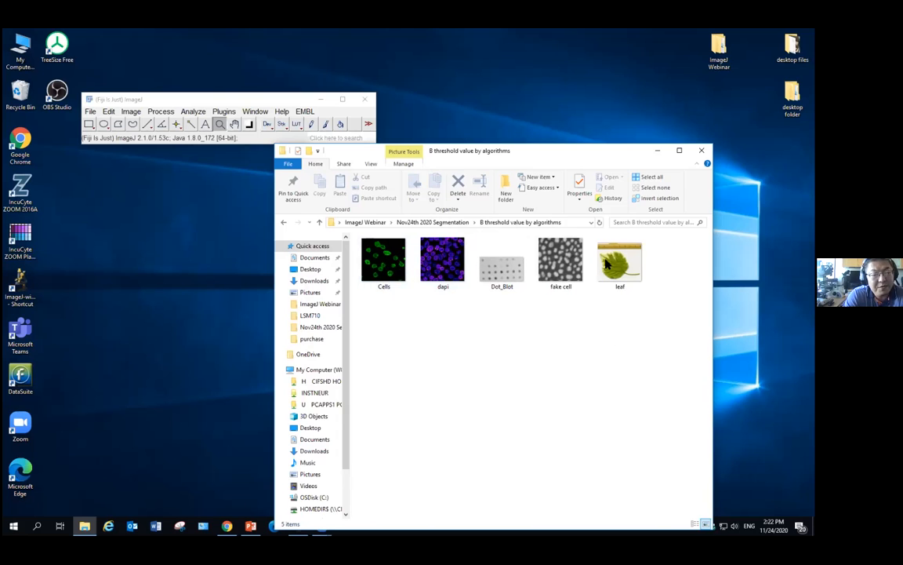
left_click(384, 264)
left_click_drag(383, 265, 135, 127)
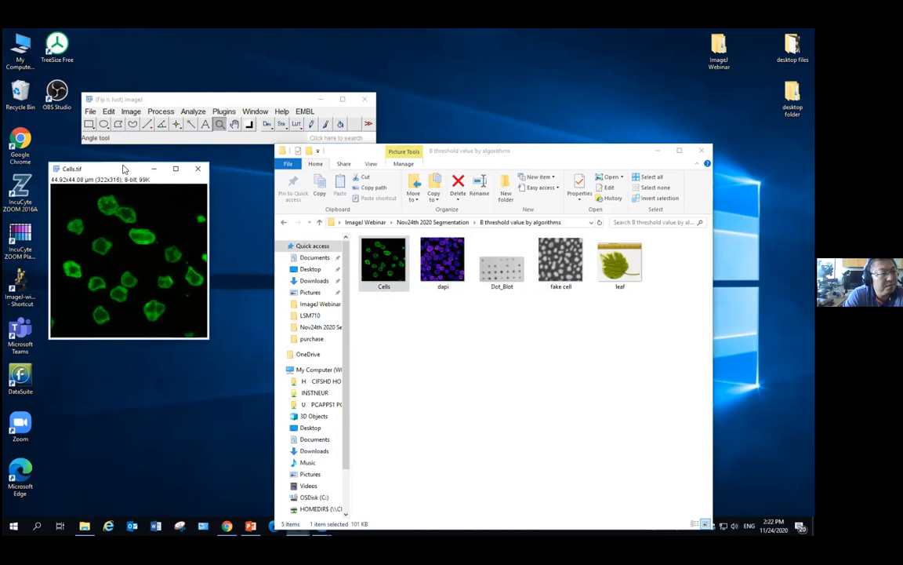
left_click_drag(123, 169, 159, 168)
left_click(189, 228)
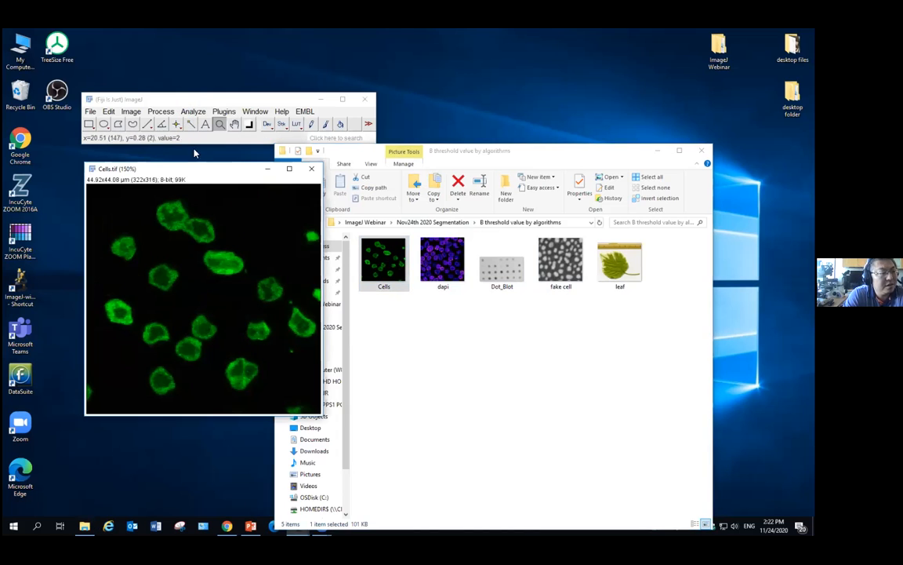
Step: Start the Threshold adjustment on the Cells image and set the lower threshold to 43 by hand
left_click_drag(195, 103, 199, 105)
left_click(135, 114)
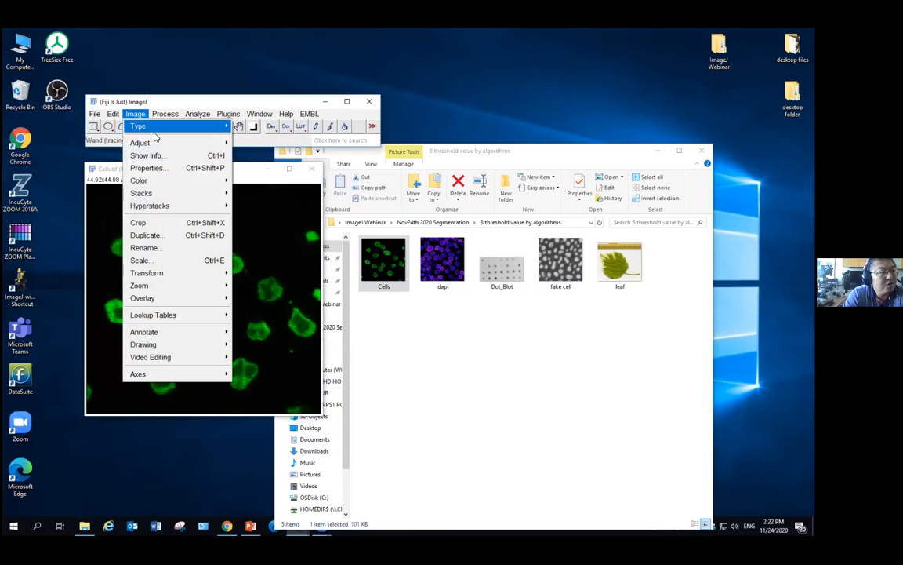
mouse_move(143, 143)
left_click(267, 180)
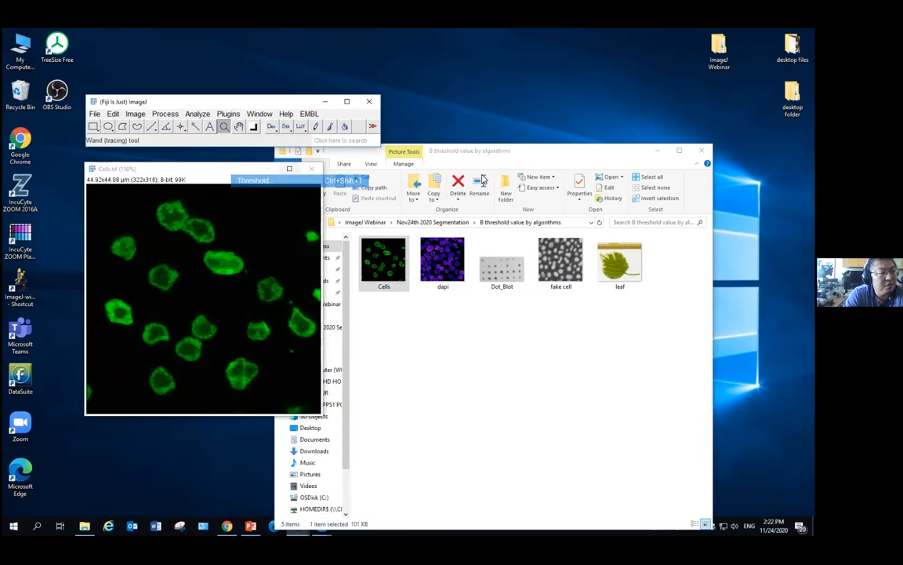
left_click_drag(565, 178, 395, 178)
mouse_move(412, 233)
left_mouse_down()
mouse_move(439, 235)
mouse_move(405, 237)
left_mouse_up()
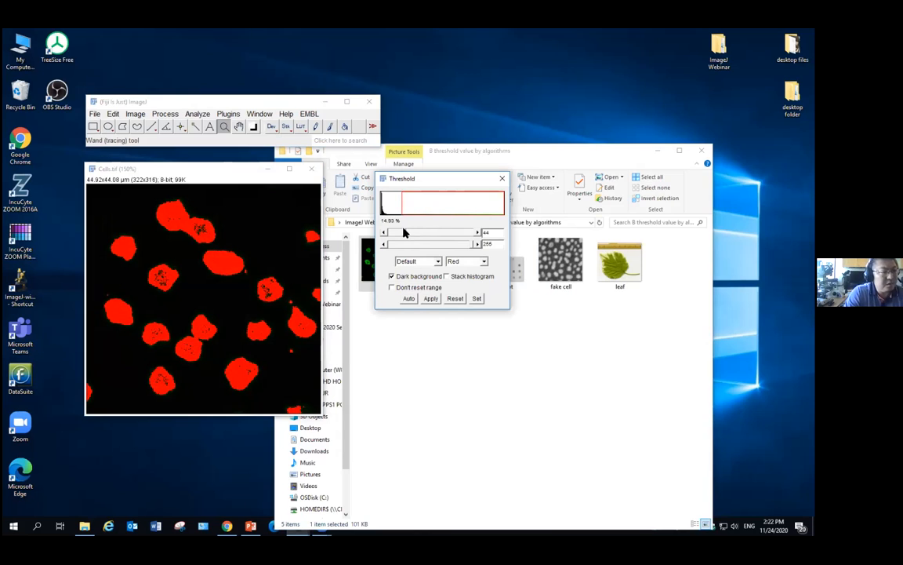
left_click(384, 233)
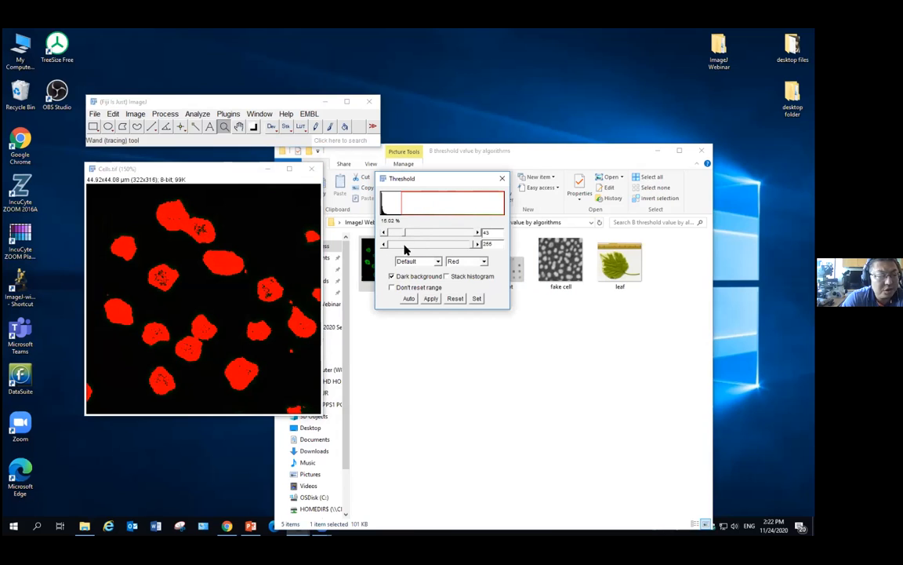
Step: Browse the available automatic thresholding methods and apply the Triangle method to the Cells image
left_click(436, 261)
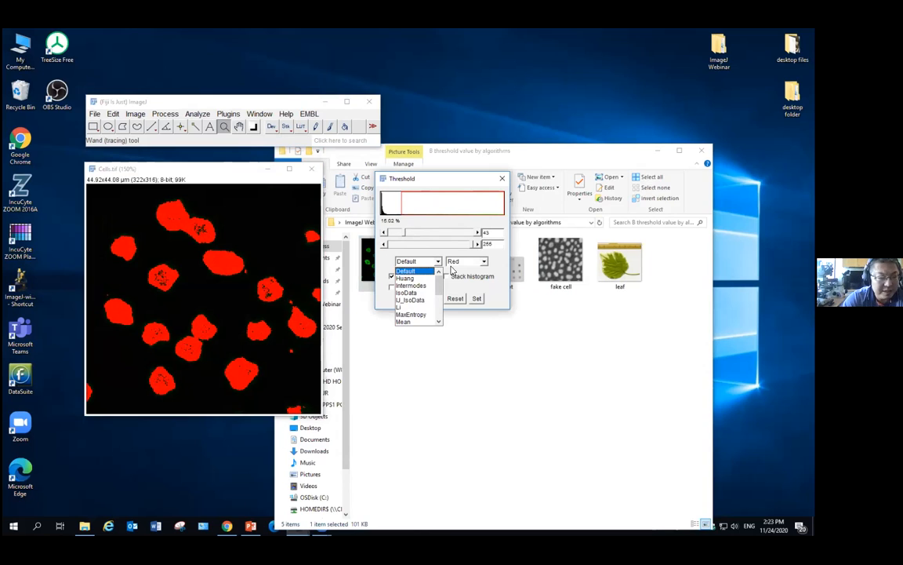
left_click_drag(440, 284, 440, 308)
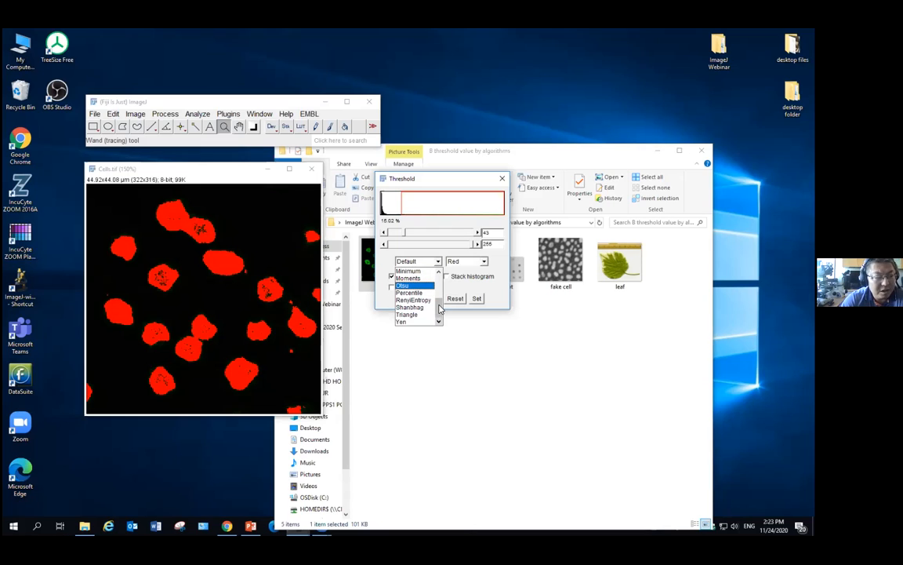
mouse_move(440, 308)
left_mouse_down()
mouse_move(441, 283)
mouse_move(439, 312)
left_mouse_up()
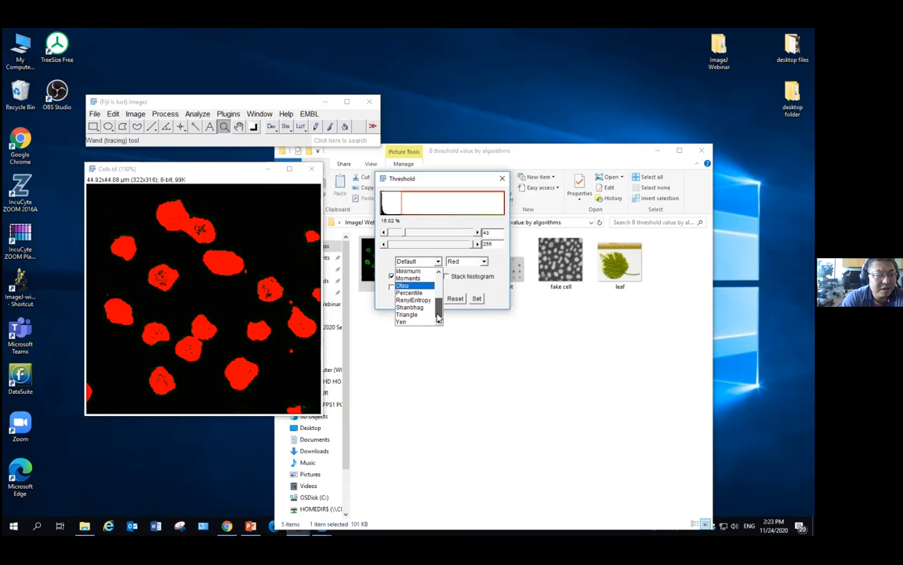
left_click(416, 315)
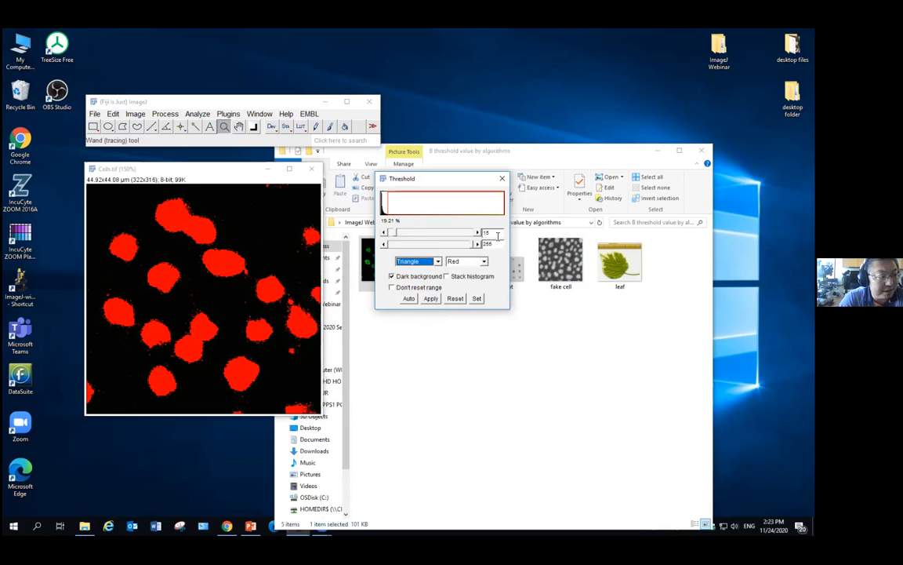
Step: Switch the thresholding method back to Default and examine the segmented cell interiors up close
left_click(438, 261)
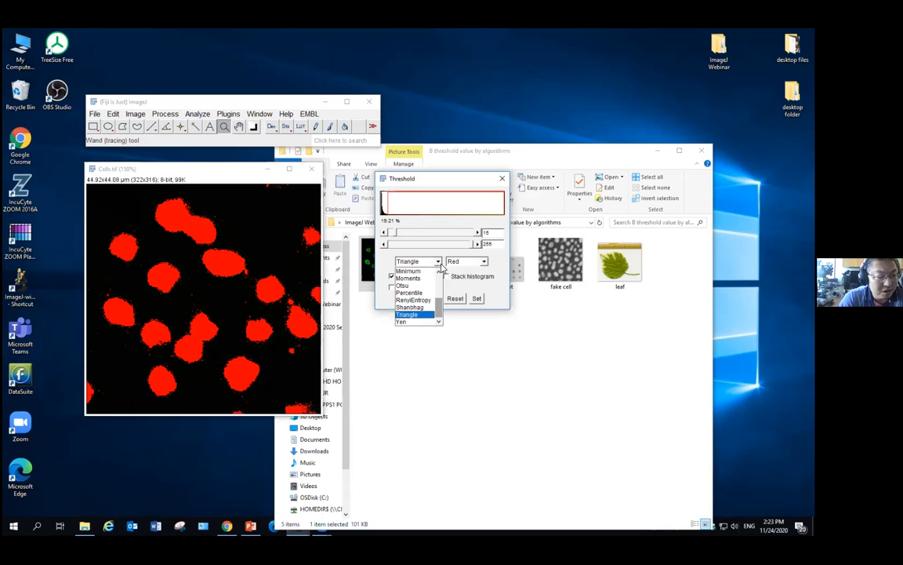
scroll(437, 312, "up", 3)
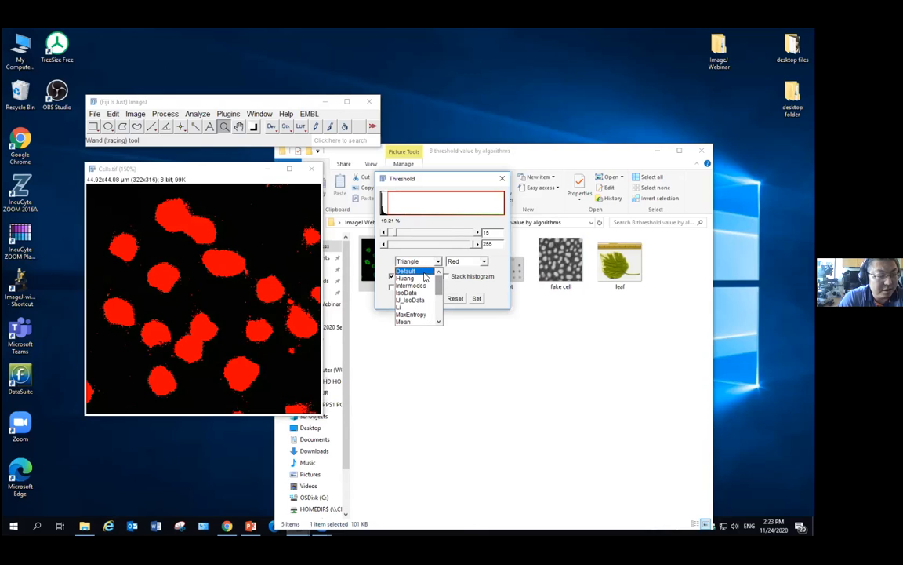
left_click(407, 272)
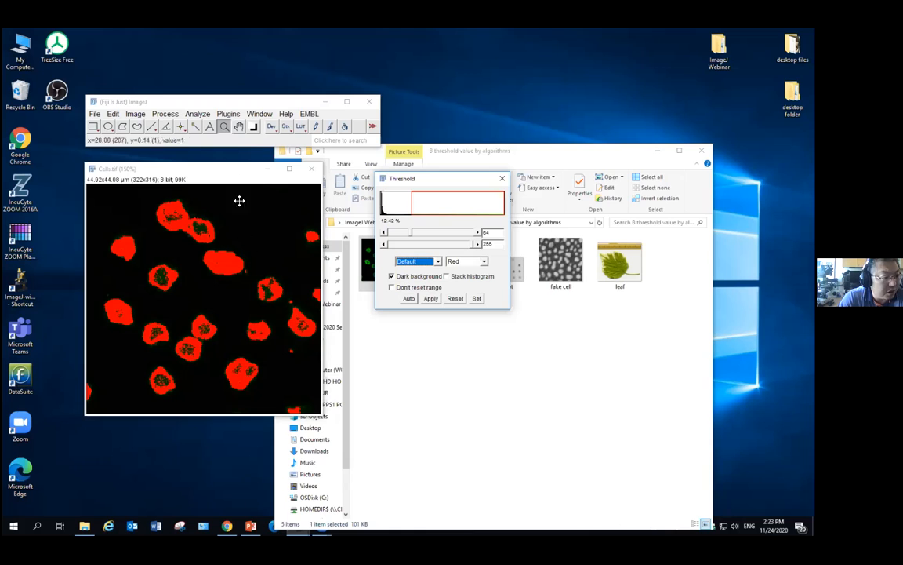
left_click(274, 302)
left_click(309, 313)
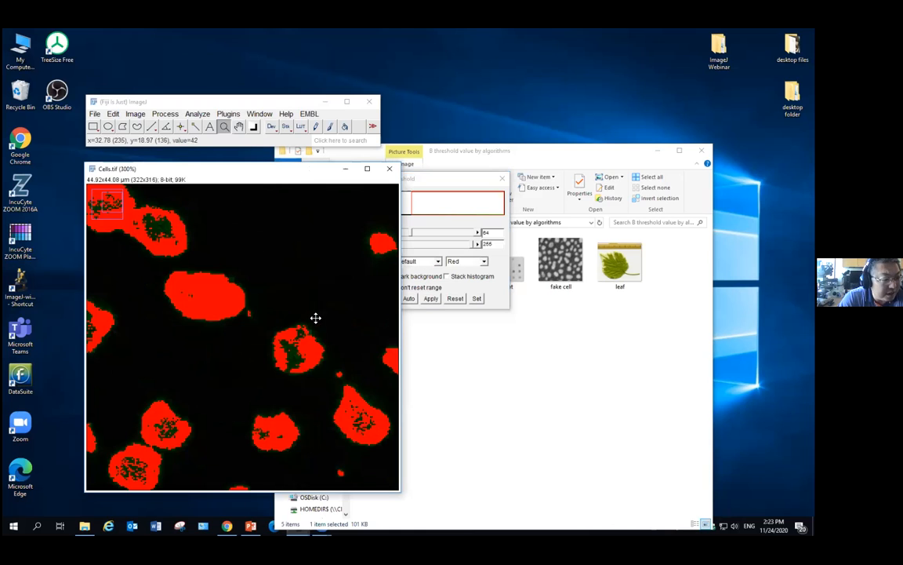
left_click(298, 316)
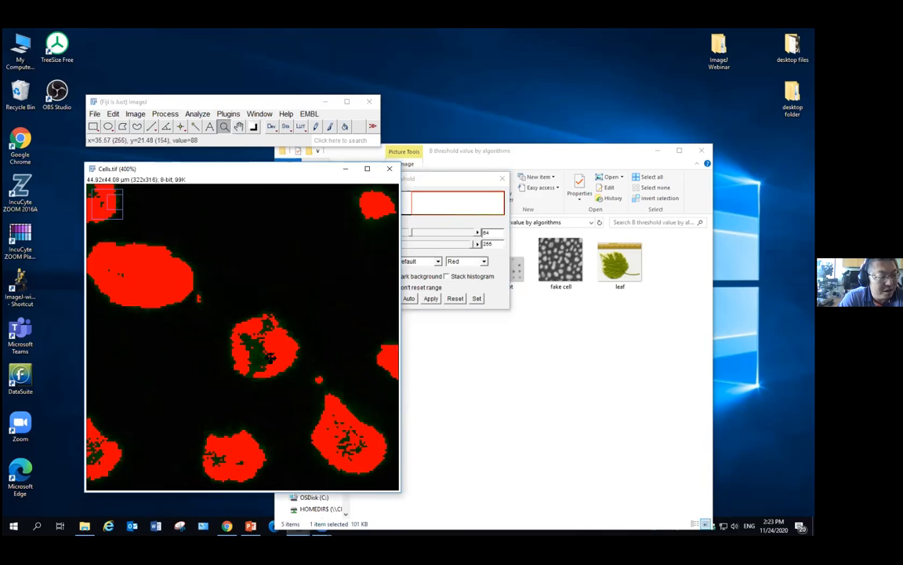
right_click(264, 359)
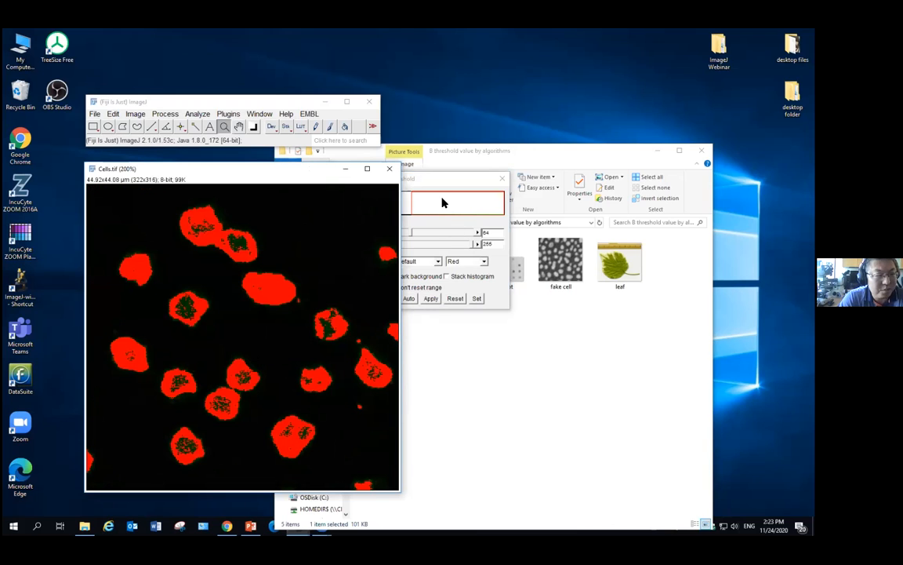
Step: Move the Threshold dialog clear of the image, and try the Huang and Li thresholding methods on the cells
left_click_drag(404, 179, 458, 179)
left_click(473, 260)
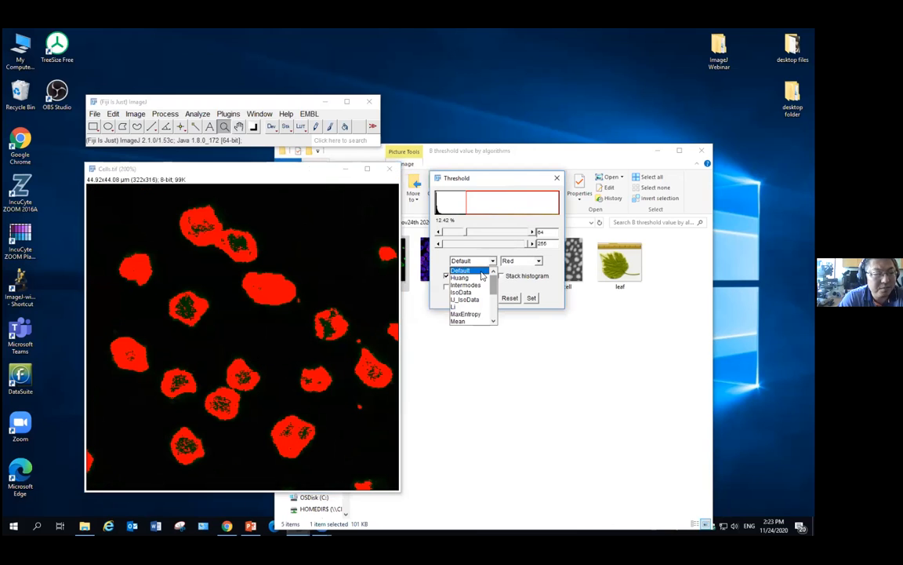
left_click(480, 280)
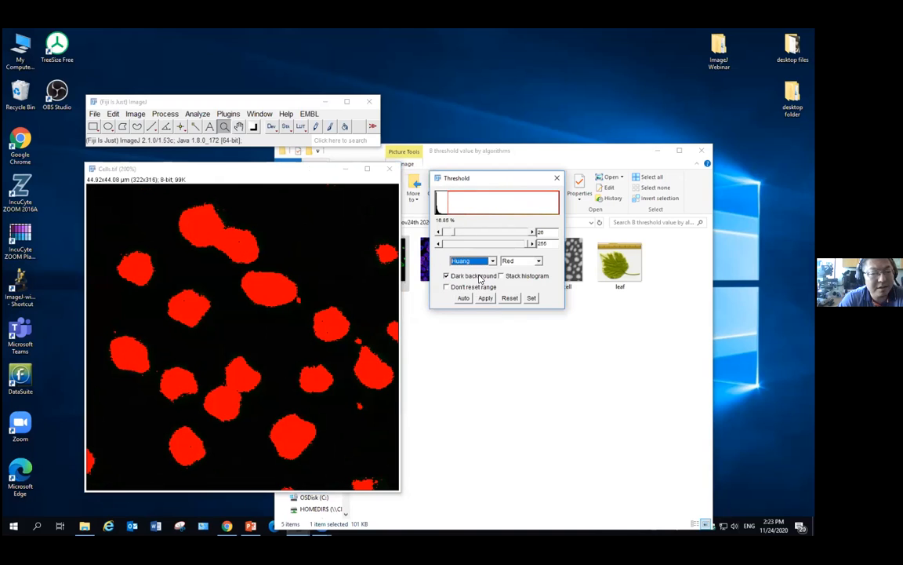
left_click(472, 260)
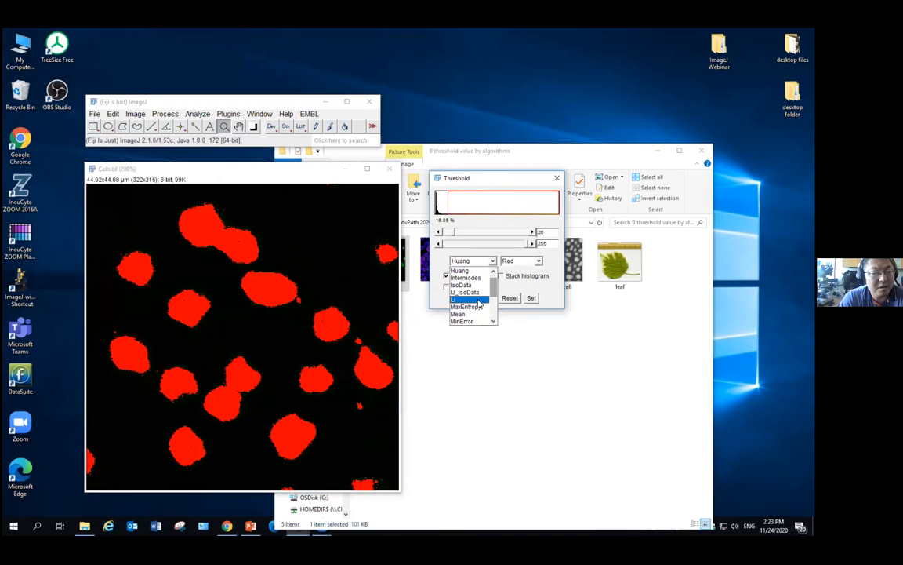
left_click(477, 300)
Step: Try the Otsu and Yen thresholding methods on the Cells image
left_click(473, 260)
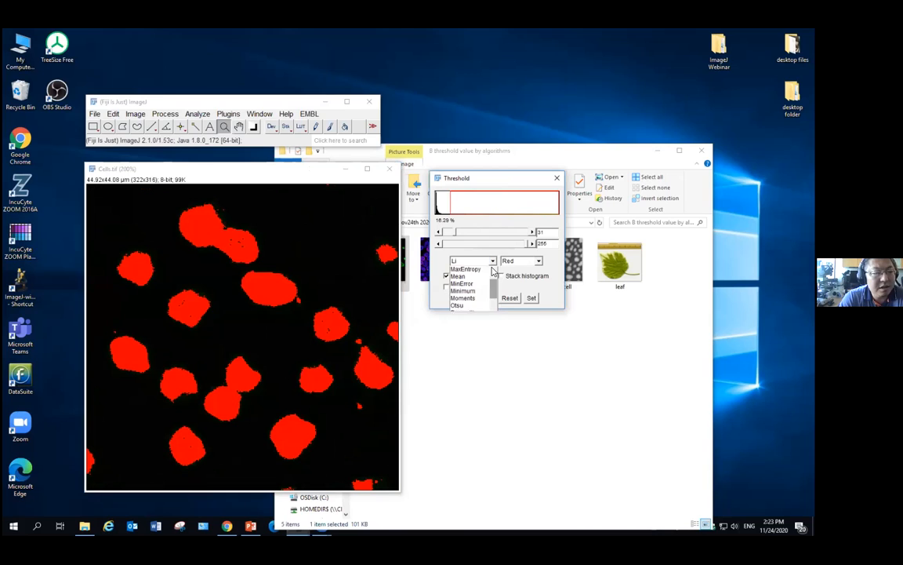
left_click_drag(492, 296, 491, 307)
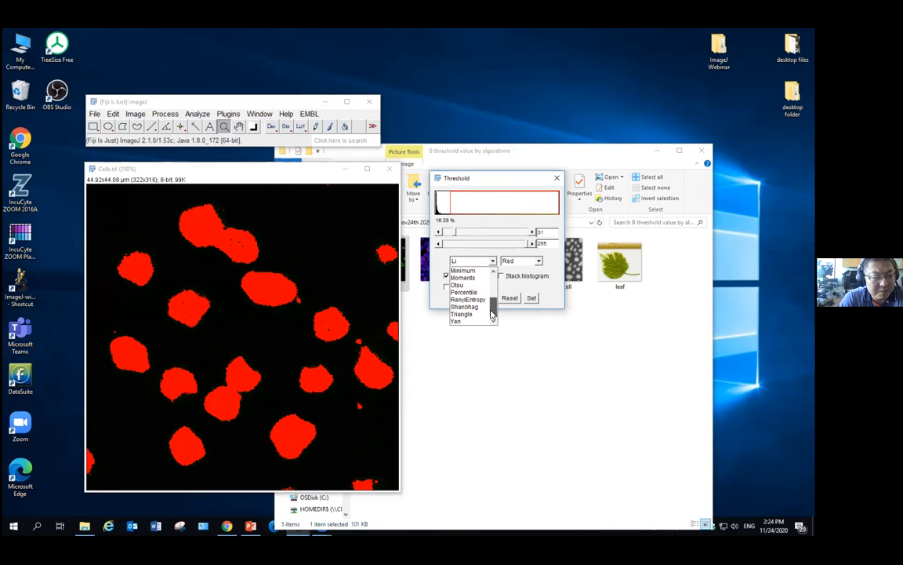
left_click(468, 285)
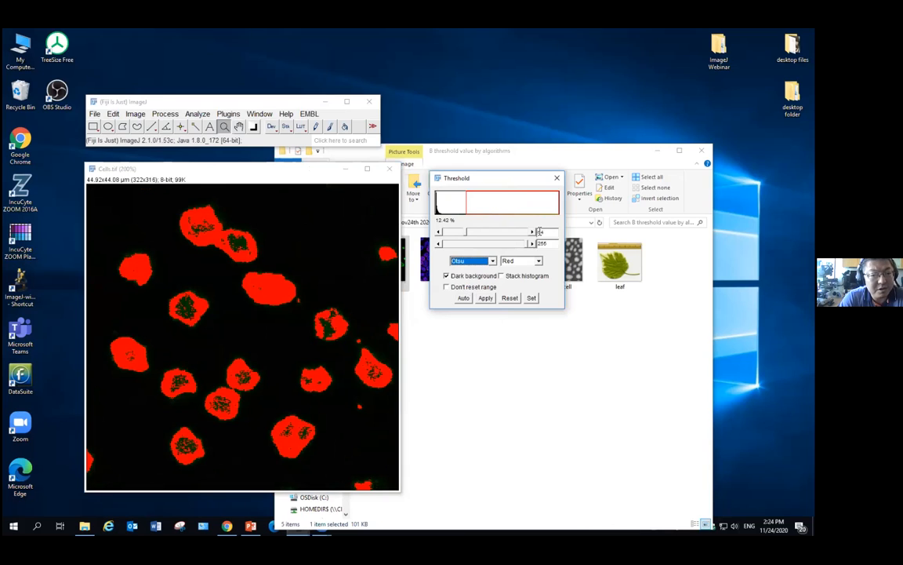
left_click(486, 261)
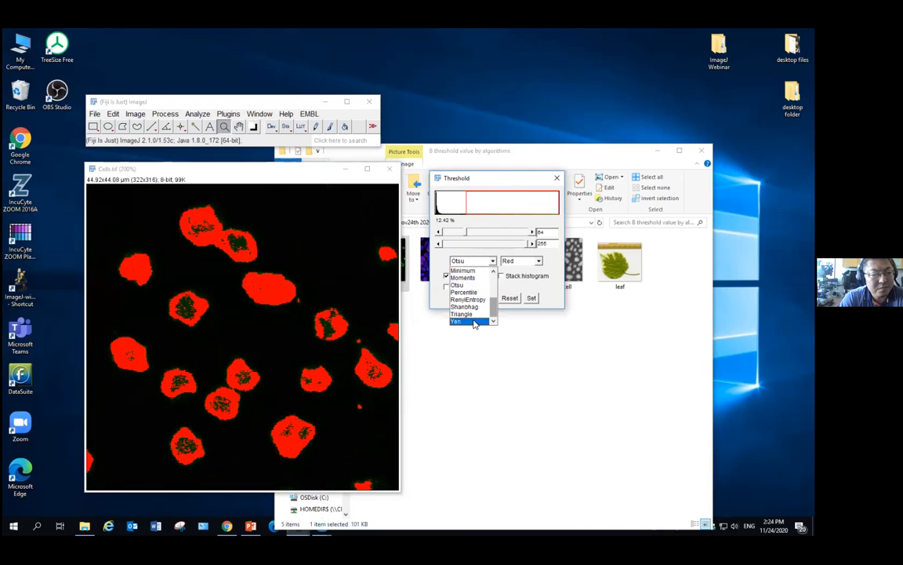
left_click(474, 322)
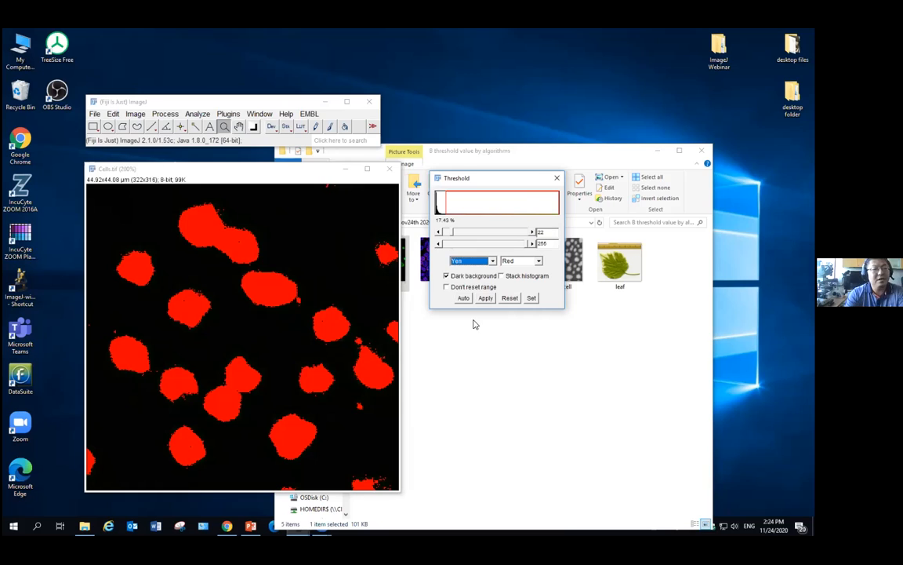
Step: Compare the Minimum thresholding method with Otsu on the Cells image
left_click(492, 261)
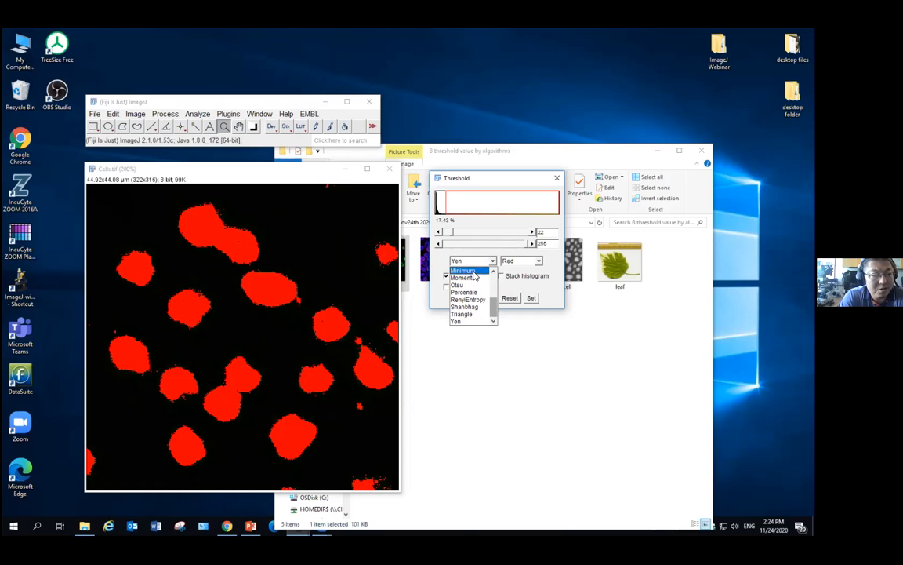
left_click(474, 274)
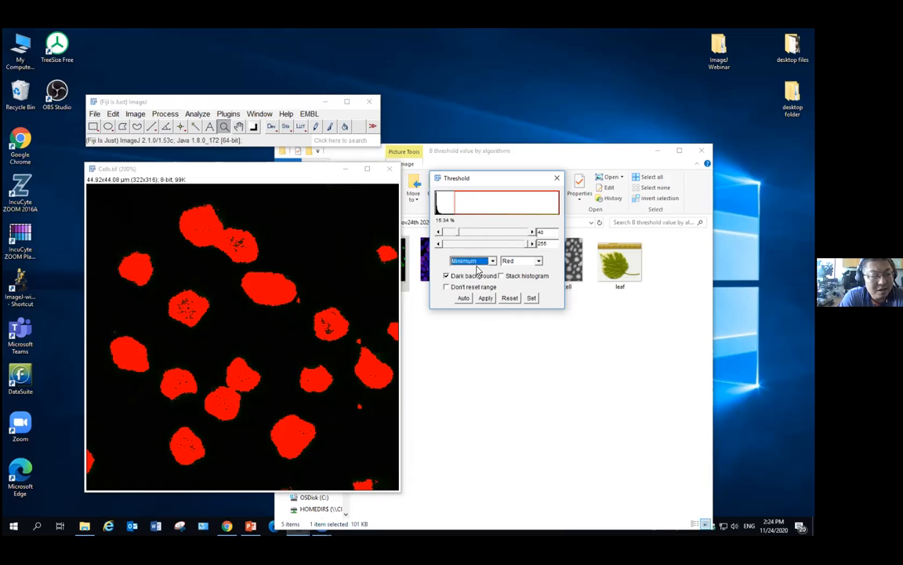
left_click(492, 260)
left_click(484, 287)
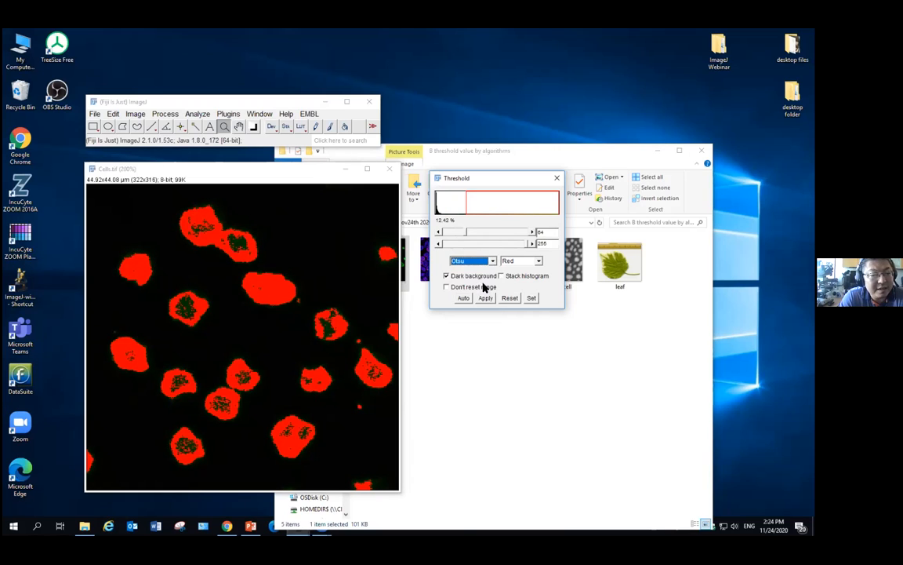
Step: Set the Cells image's thresholding method back to Huang
left_click(491, 261)
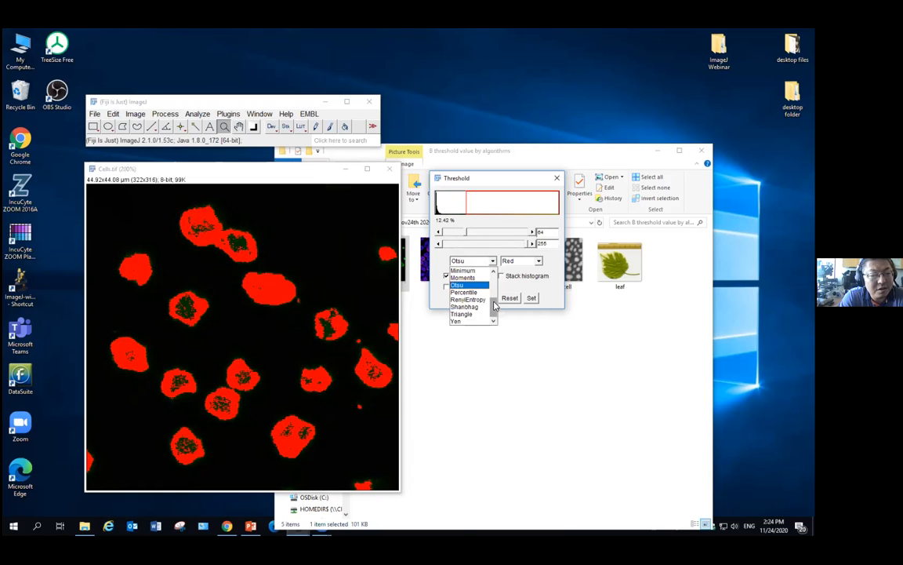
left_click(494, 284)
left_click(494, 284)
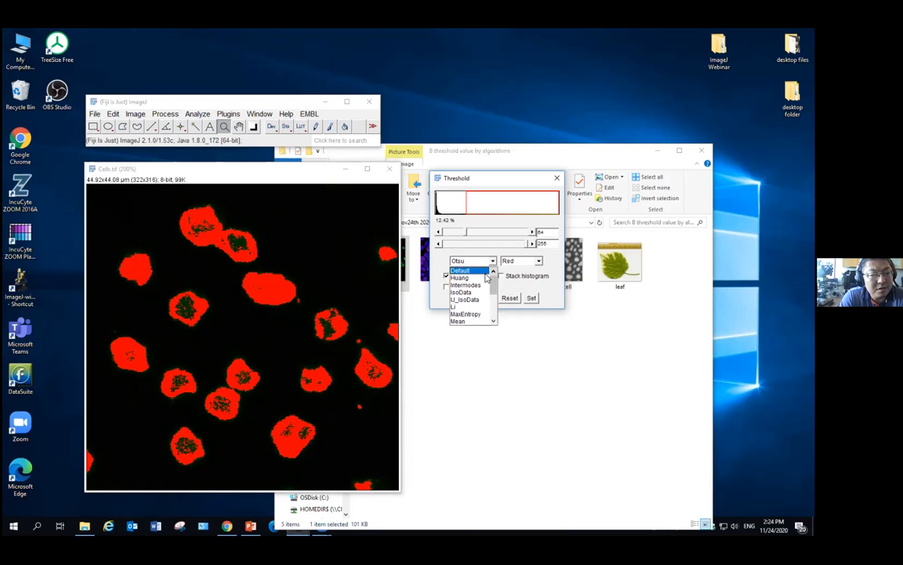
left_click(483, 282)
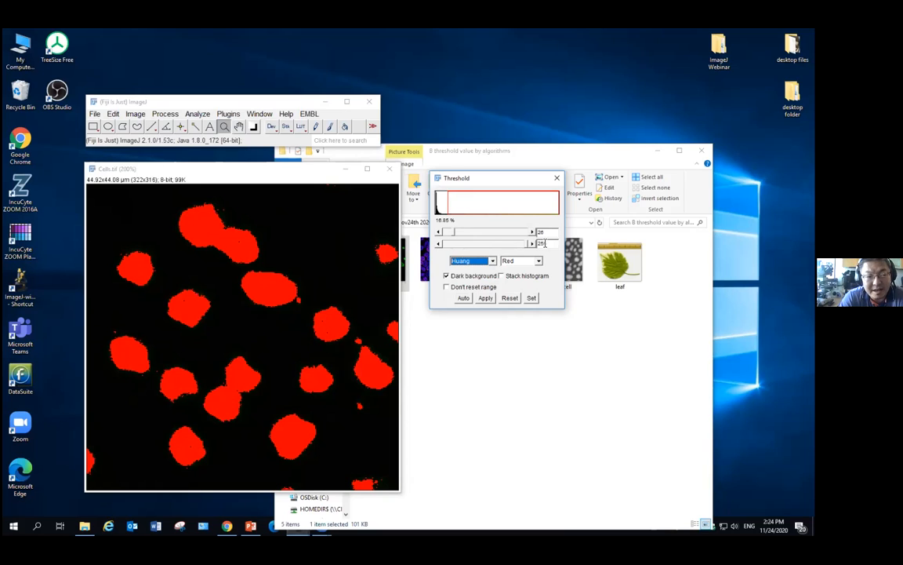
type("5")
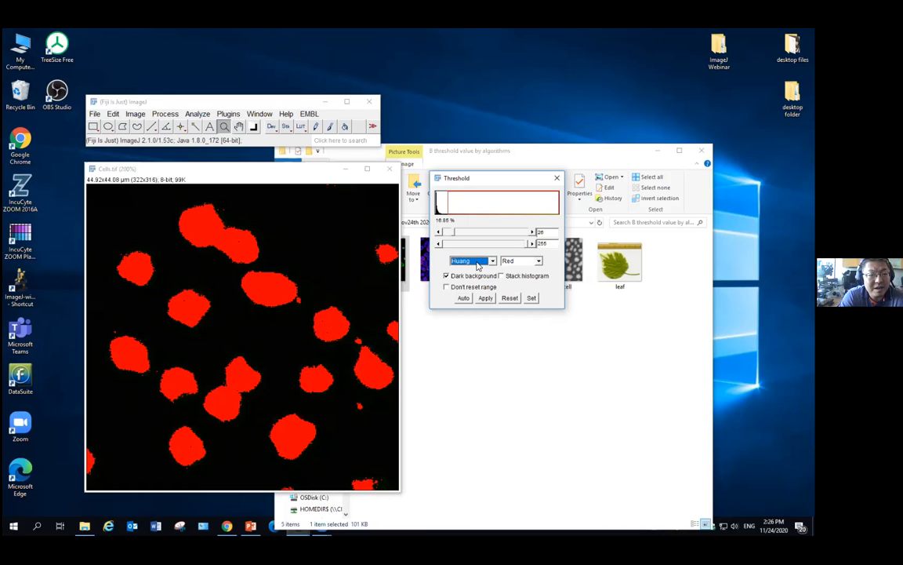
Step: Close the Cells image, open the dapi image from the folder in Fiji, and start the Threshold adjustment on it
left_click(390, 170)
left_click(443, 259)
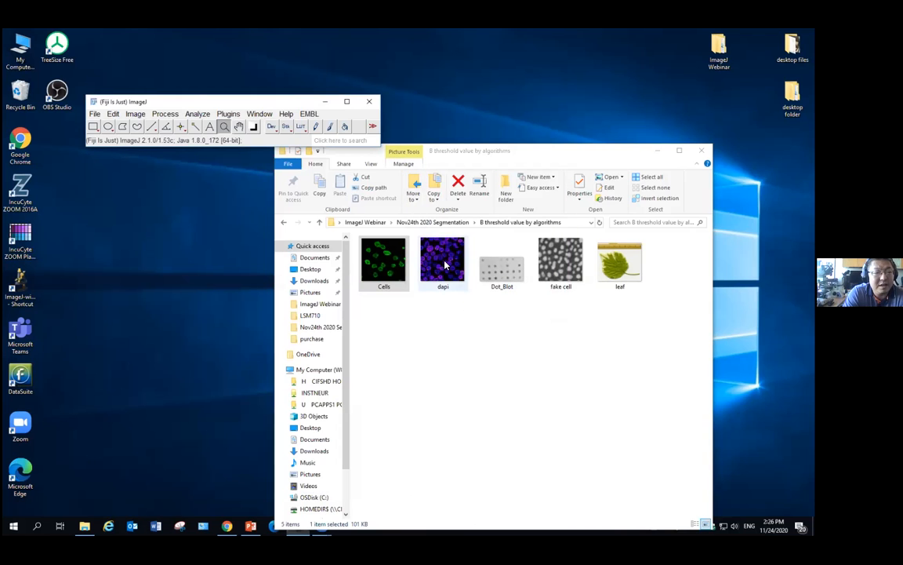
left_click_drag(275, 147, 237, 127)
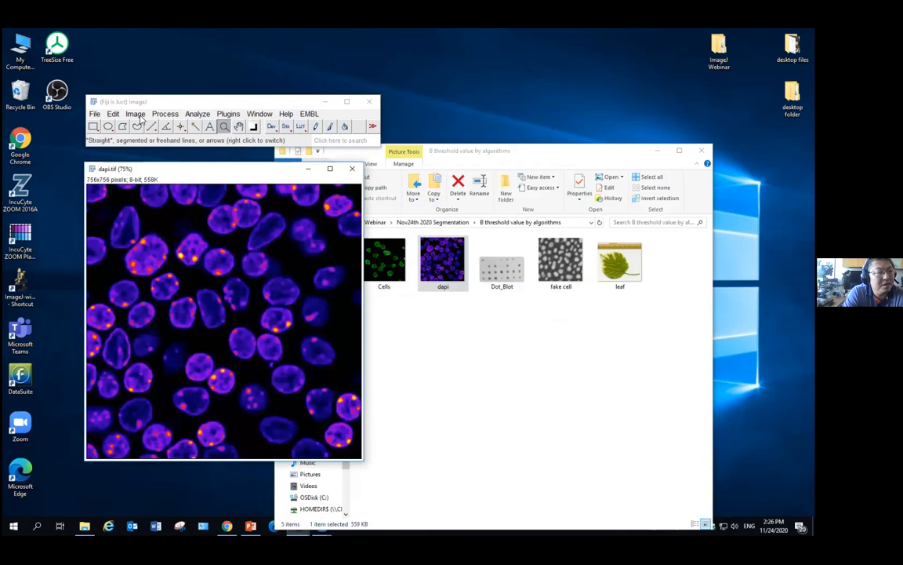
left_click(135, 114)
mouse_move(173, 145)
left_click(251, 180)
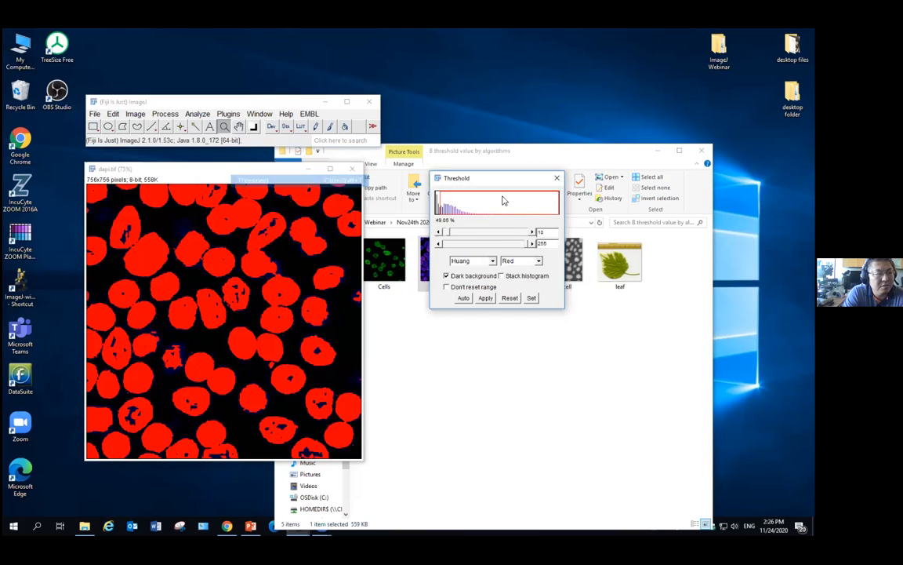
Step: Try the Triangle and Yen thresholding methods on the dapi nuclei
left_click(492, 263)
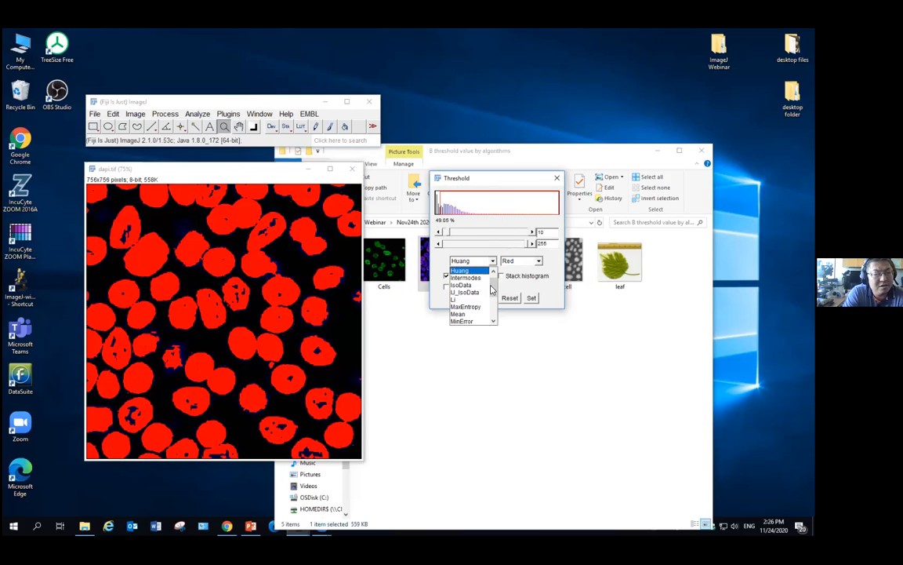
scroll(486, 314, "down", 3)
left_click(474, 314)
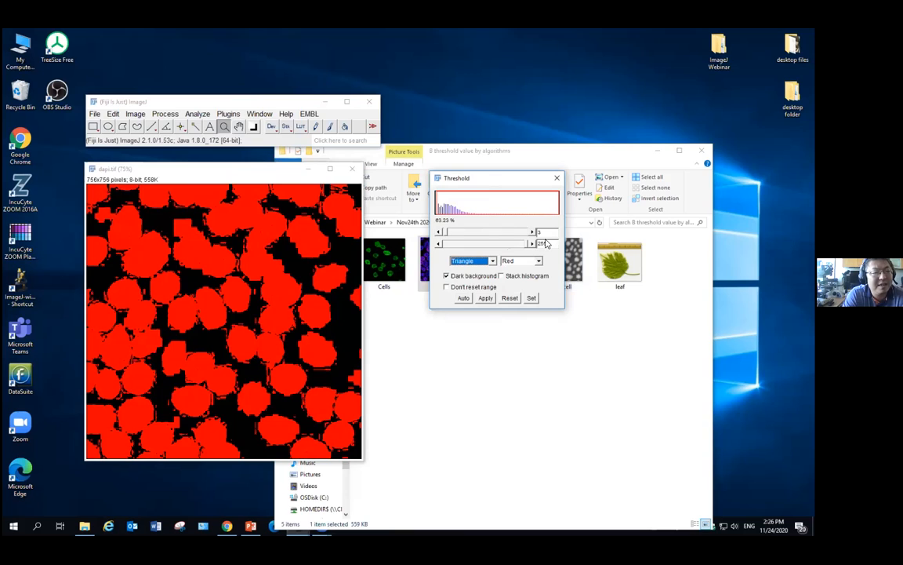
left_click(486, 261)
left_click(468, 322)
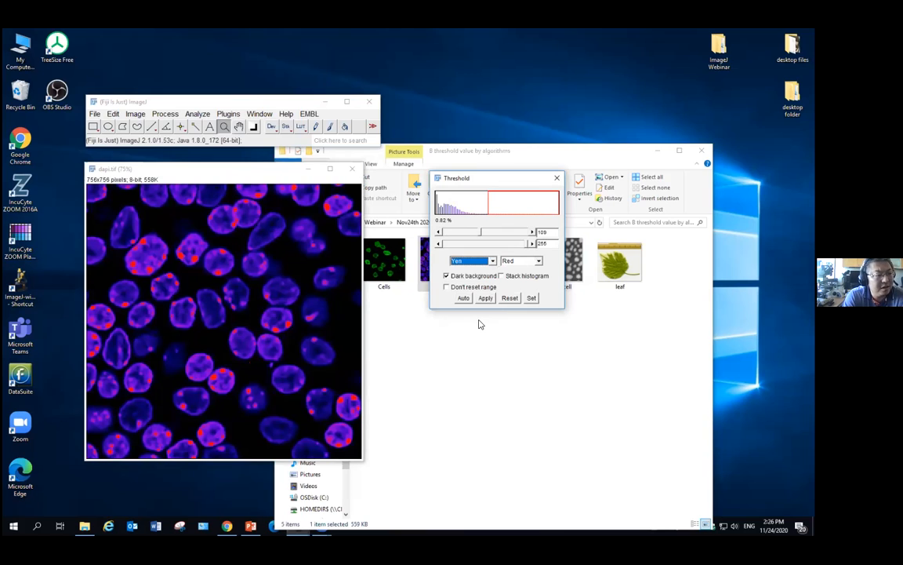
Step: Try the Otsu thresholding method on the dapi nuclei, and switch to Li
left_click(491, 261)
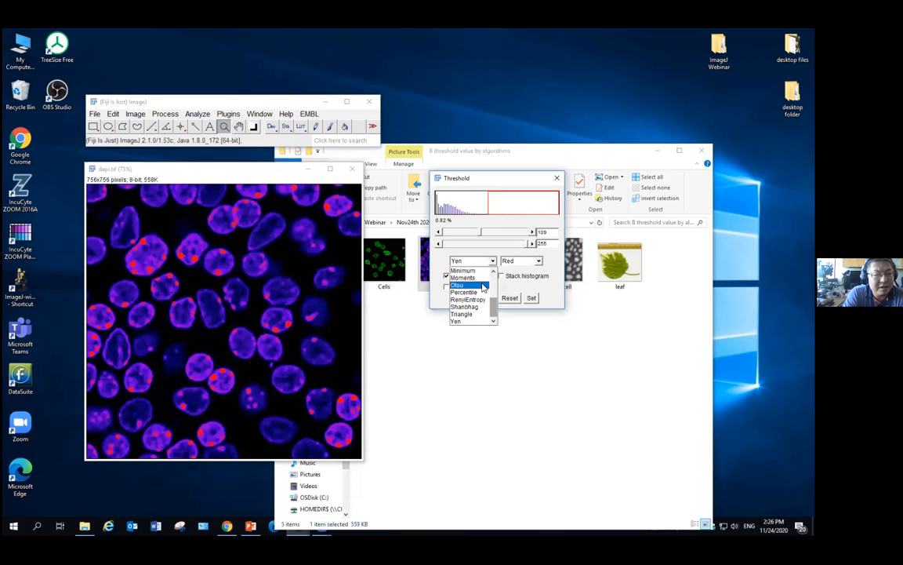
left_click(484, 286)
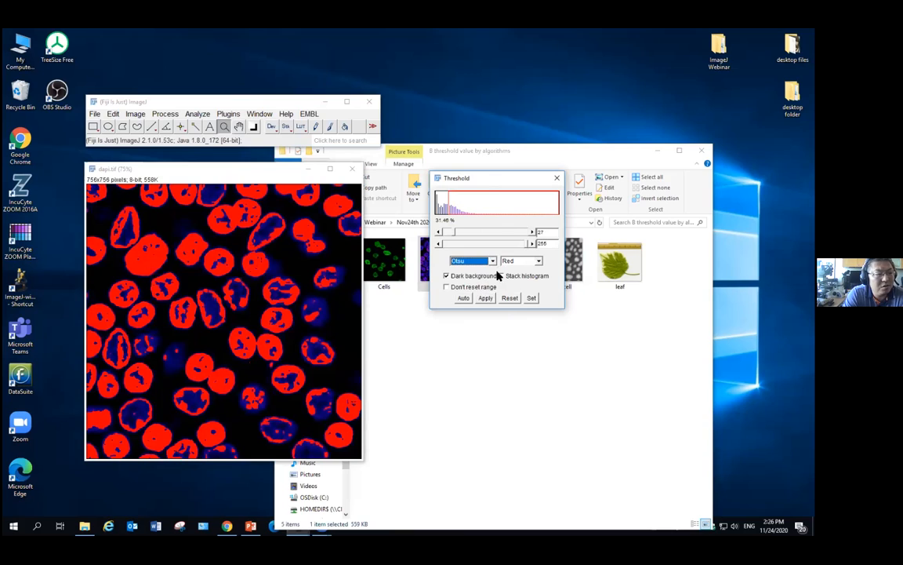
left_click(492, 260)
scroll(470, 293, "up", 3)
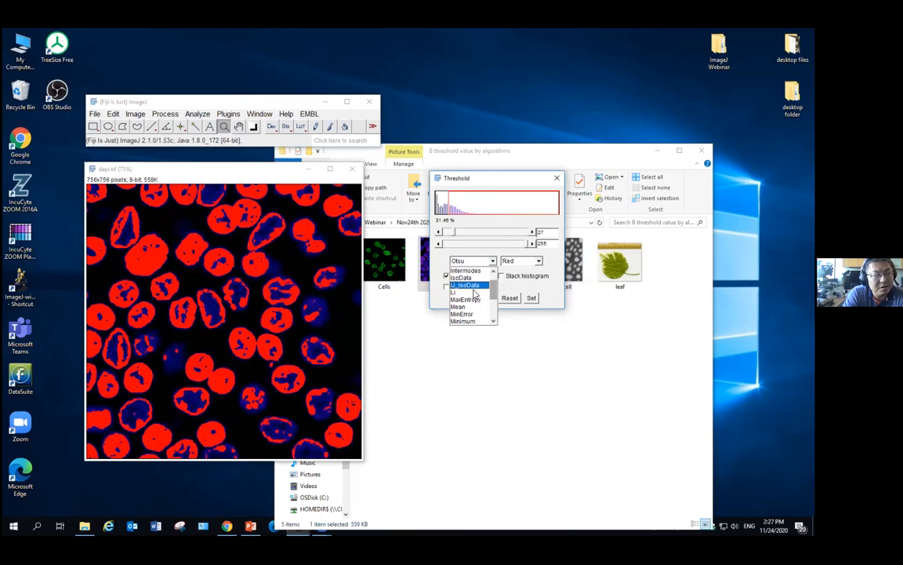
left_click(472, 292)
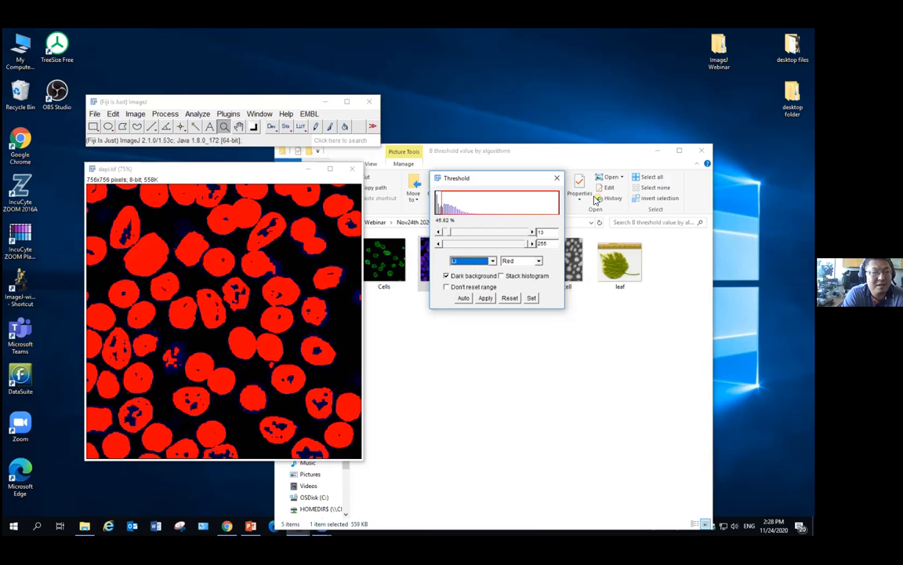
Step: Close the Threshold dialog and dapi image, and open the Dot_Blot image with its intensities inverted
left_click(557, 178)
left_click(352, 169)
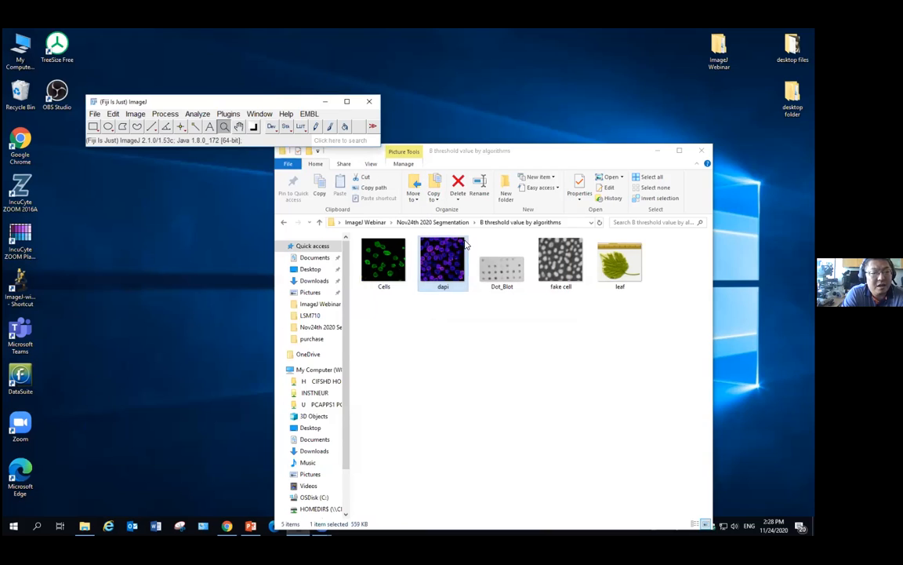
left_click(502, 263)
left_click_drag(241, 154, 200, 124)
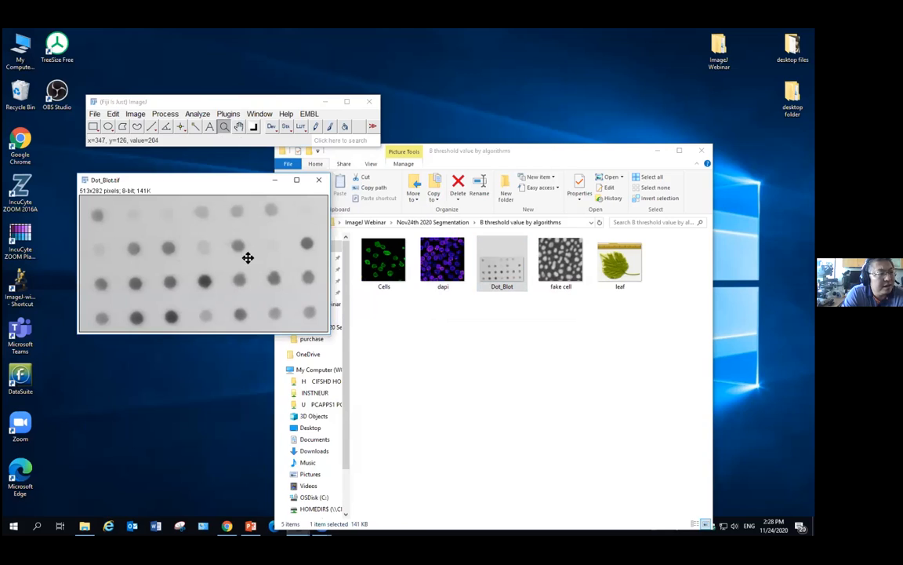
left_click(113, 114)
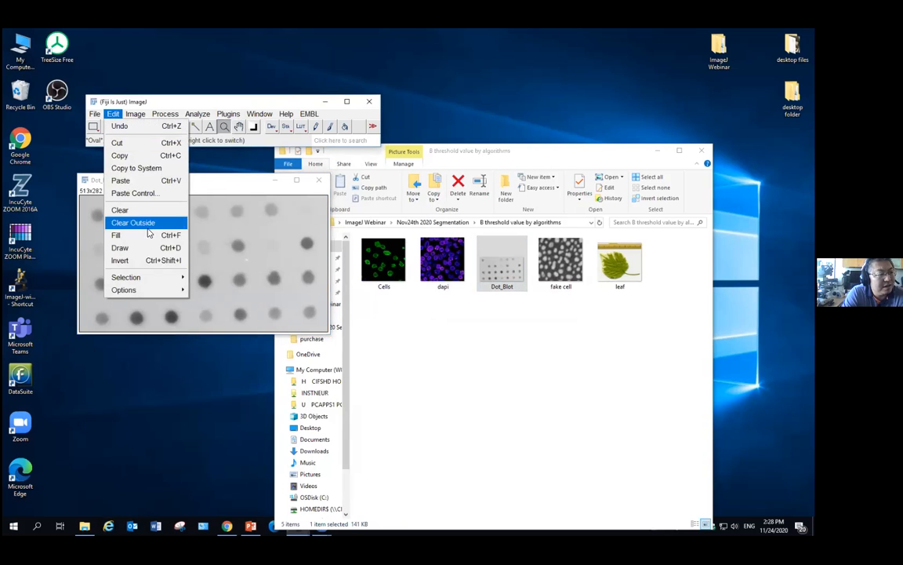
left_click(129, 258)
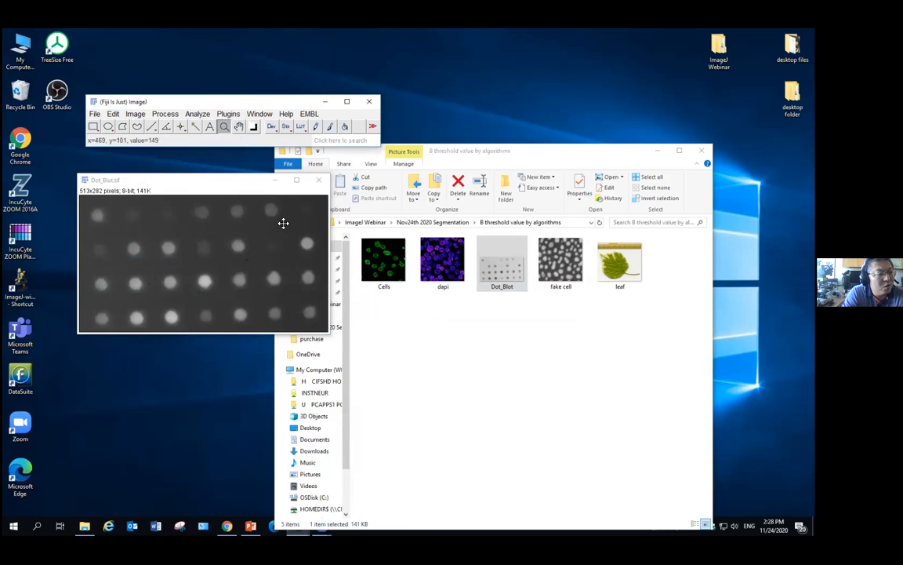
Step: Start the Threshold adjustment on the inverted Dot_Blot image and try the Default and Huang methods
left_click(135, 114)
mouse_move(224, 142)
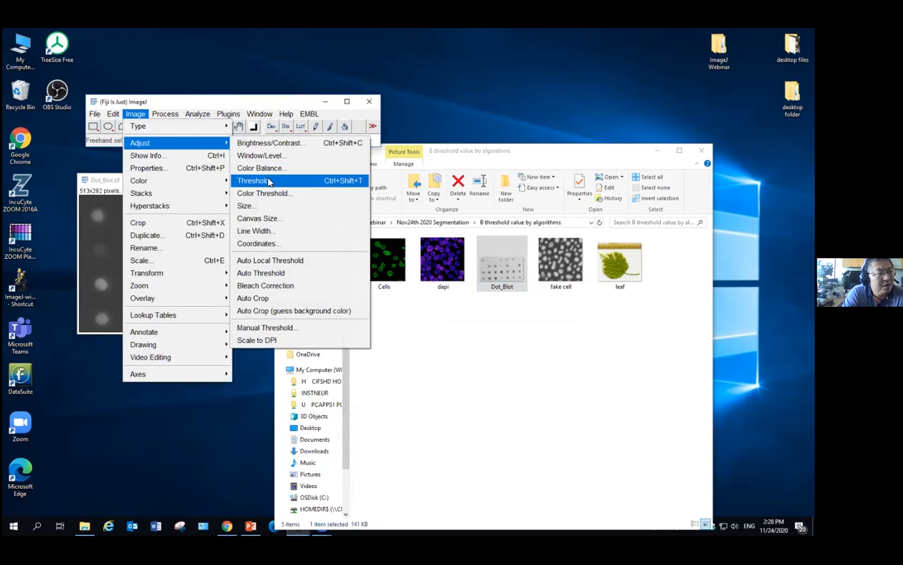
left_click(259, 180)
left_click(492, 261)
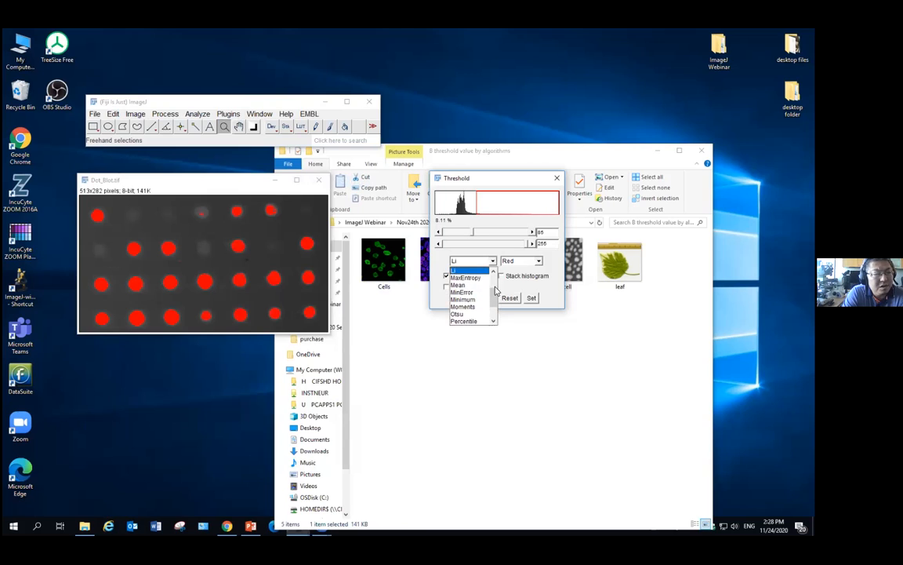
left_click(475, 271)
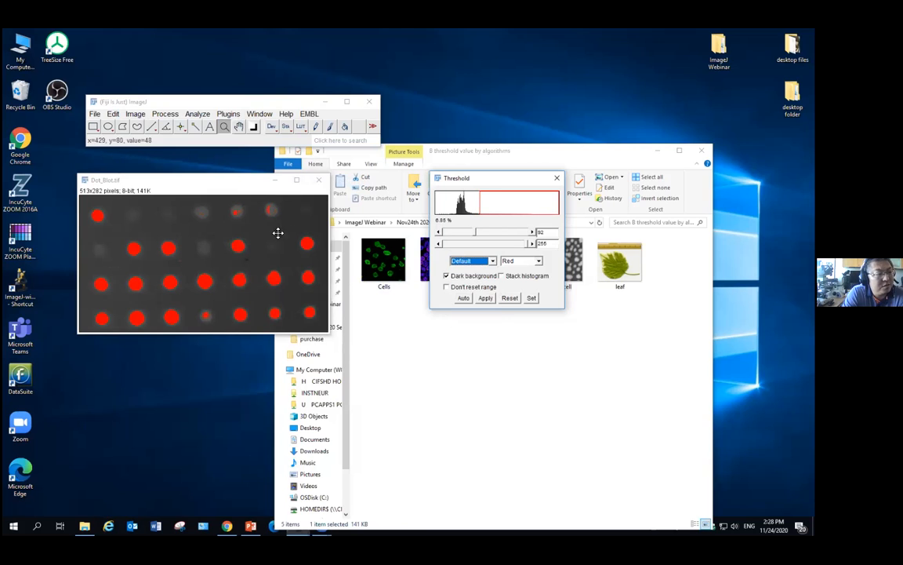
left_click(488, 262)
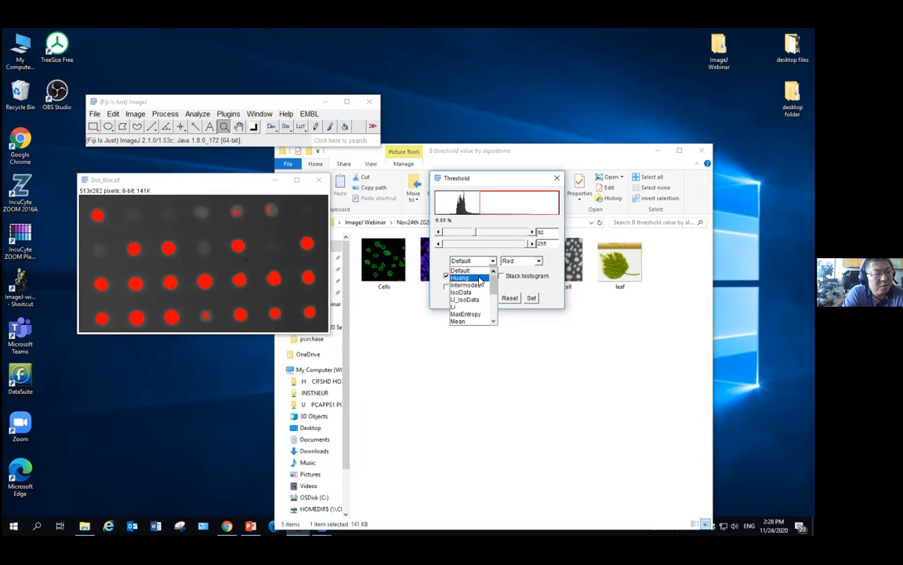
left_click(480, 279)
Step: Compare the Triangle and Yen methods on the Dot_Blot spots, and settle on Triangle
left_click(492, 261)
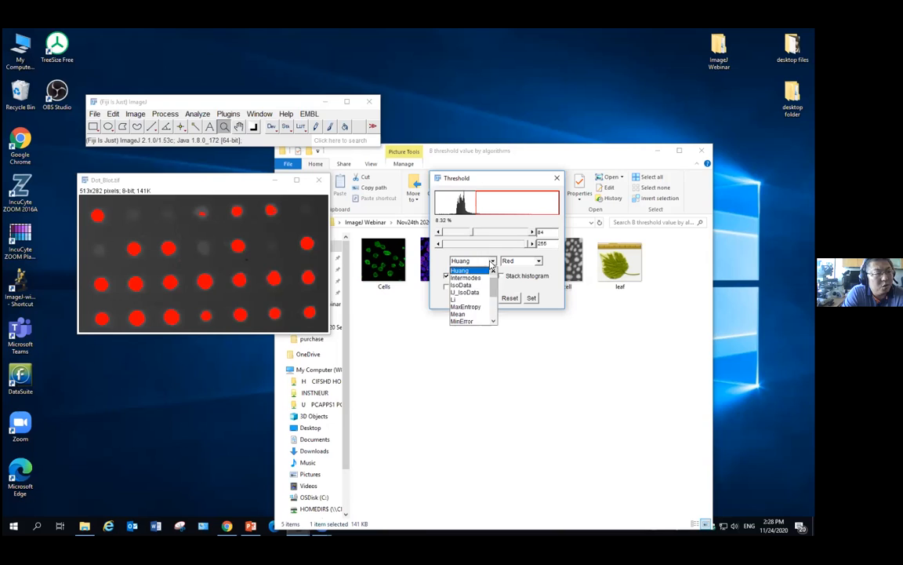
left_click_drag(493, 287, 497, 324)
left_click(469, 315)
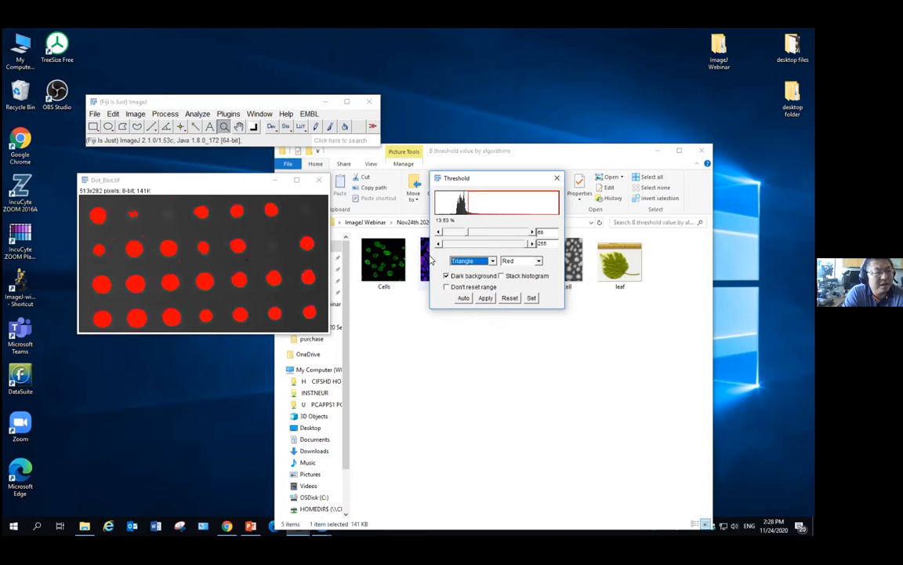
left_click(492, 263)
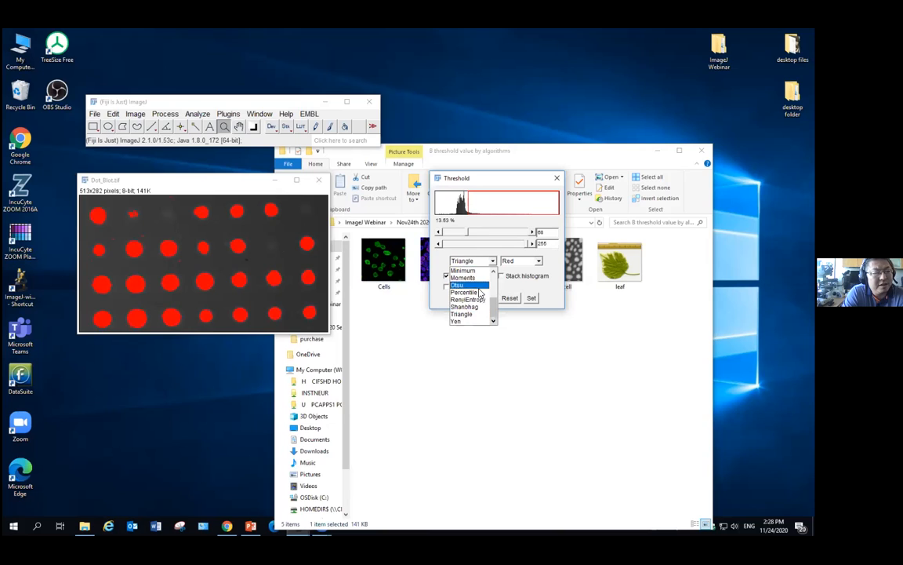
left_click(473, 321)
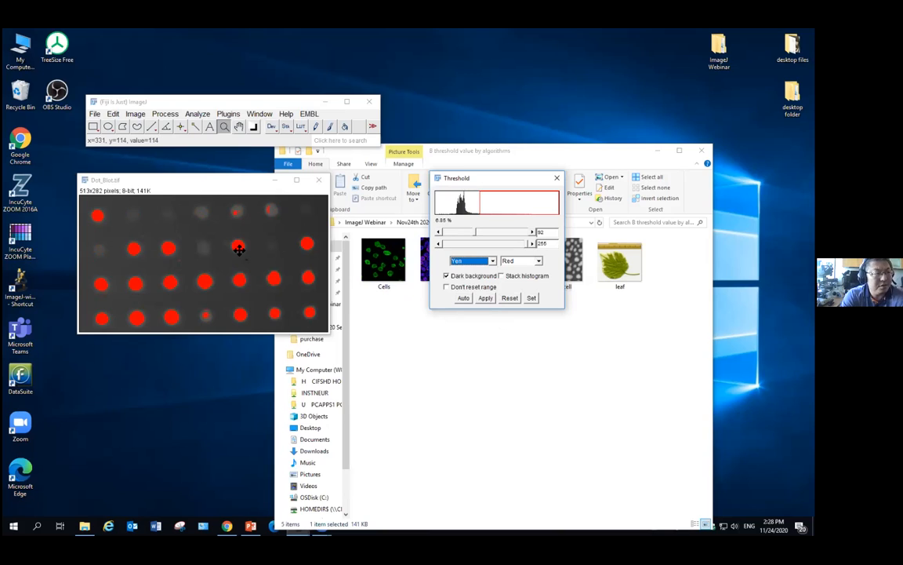
left_click(474, 261)
left_click(472, 314)
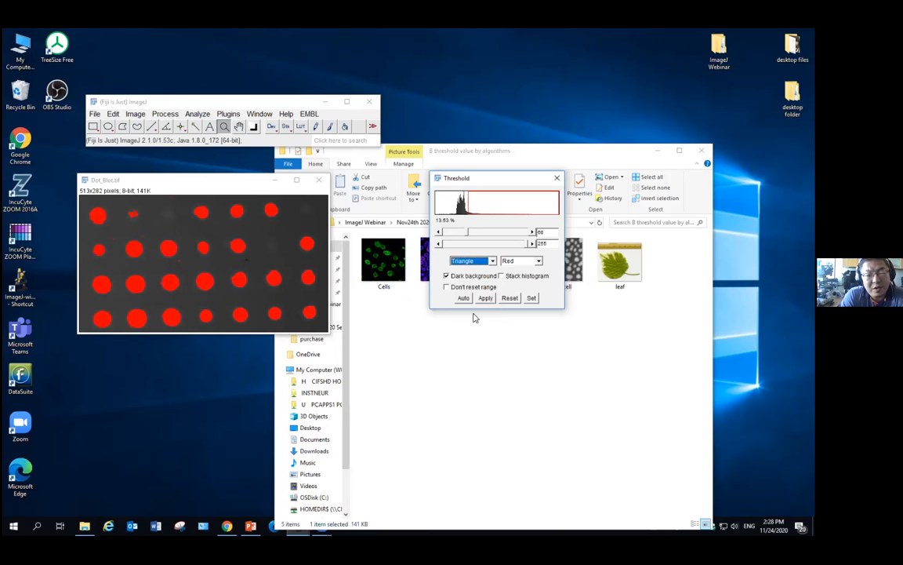
Step: Close the Threshold dialog and the Dot_Blot image without saving its changes
left_click(557, 177)
left_click(316, 181)
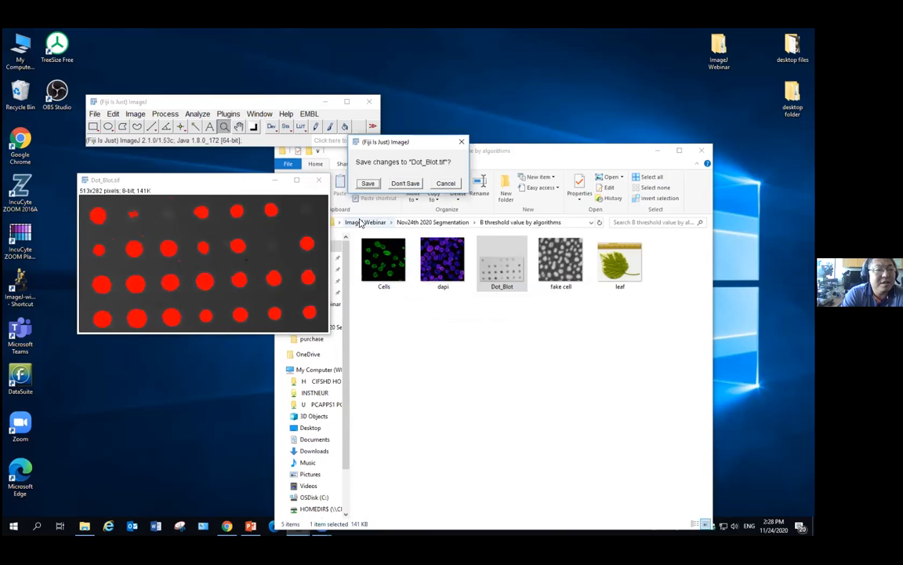
left_click(408, 183)
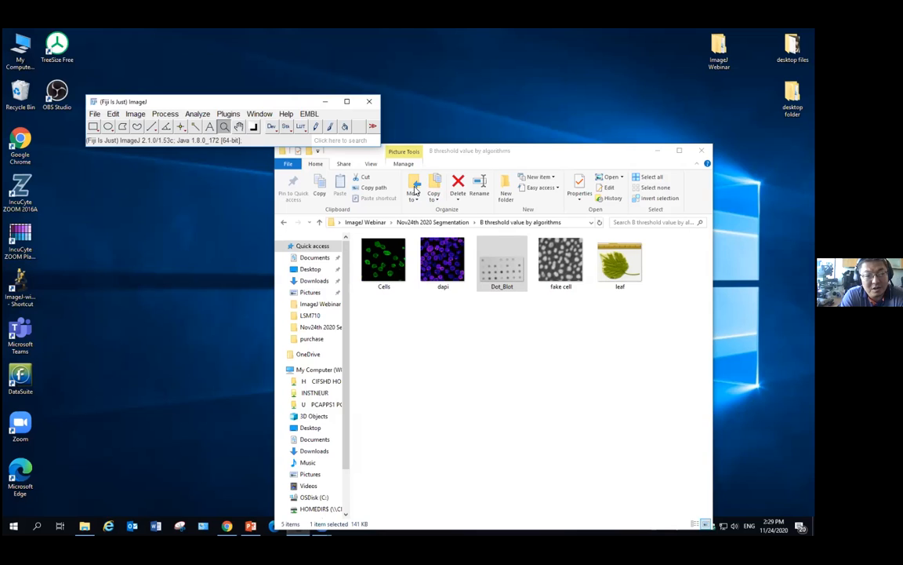
Step: Open the control and experiment images from the folder "C advantage of algorithm based threshold" in Fiji
left_click(435, 222)
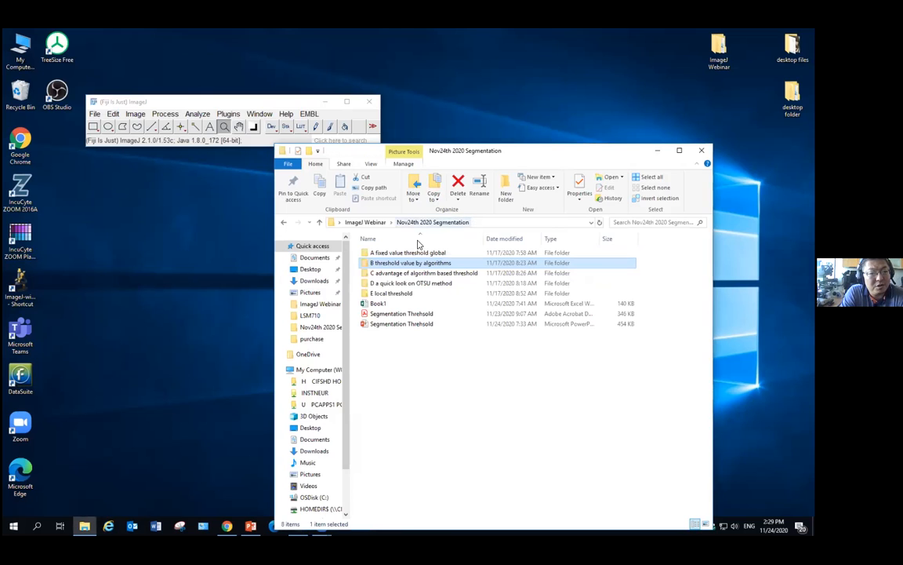
double_click(413, 275)
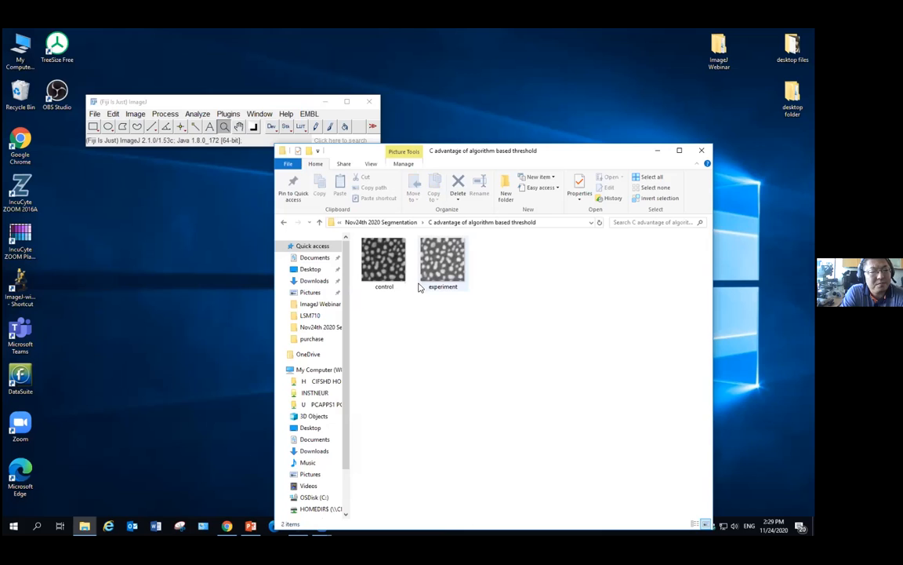
left_click_drag(382, 266, 145, 125)
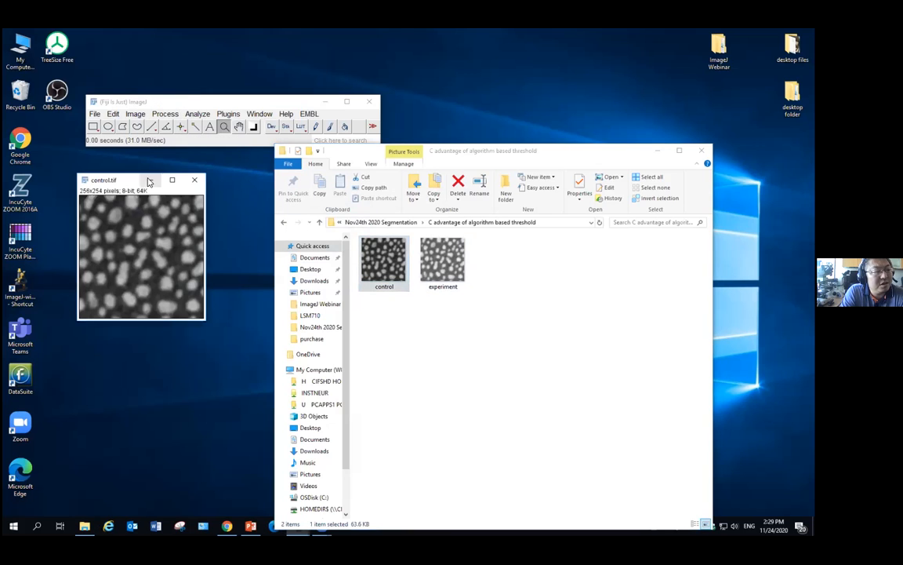
left_click_drag(443, 259, 263, 140)
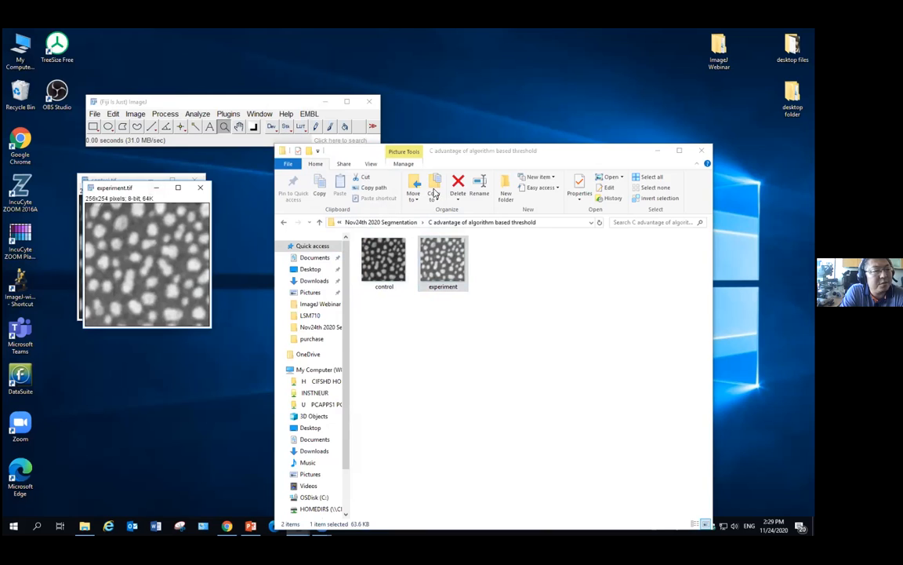
Step: Minimize the folder window and arrange the control and experiment images side by side below the Fiji main window
left_click(657, 150)
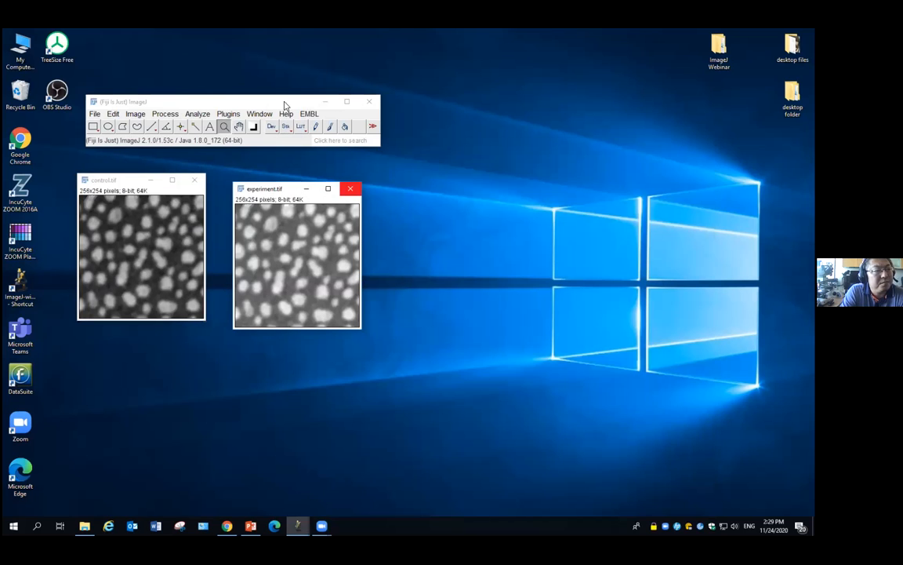
left_click_drag(283, 102, 342, 109)
left_click_drag(279, 189, 375, 191)
left_click(101, 182)
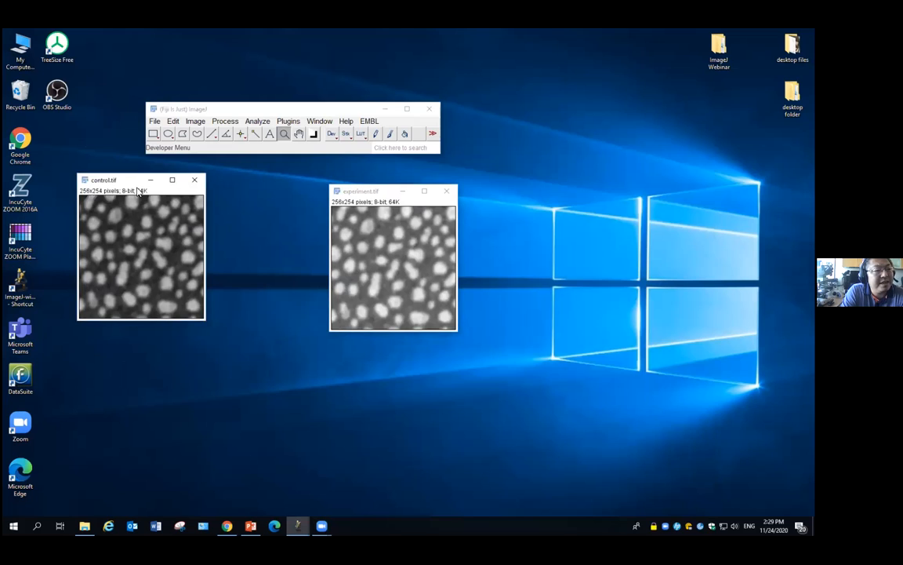
left_click_drag(184, 181, 269, 192)
left_click_drag(359, 192, 347, 191)
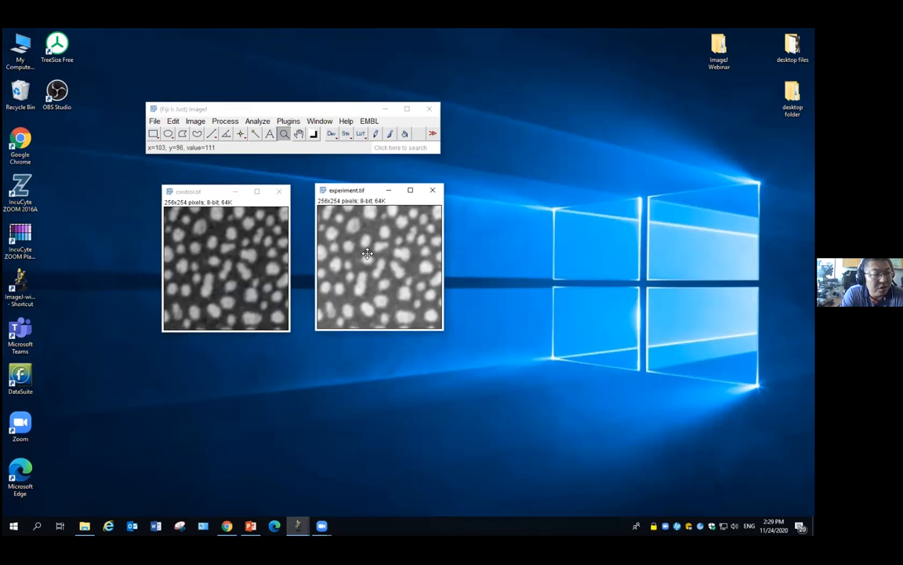
left_click_drag(189, 191, 170, 189)
Step: Start the Threshold adjustment on the control image and manually raise the lower threshold to 93
left_click(196, 121)
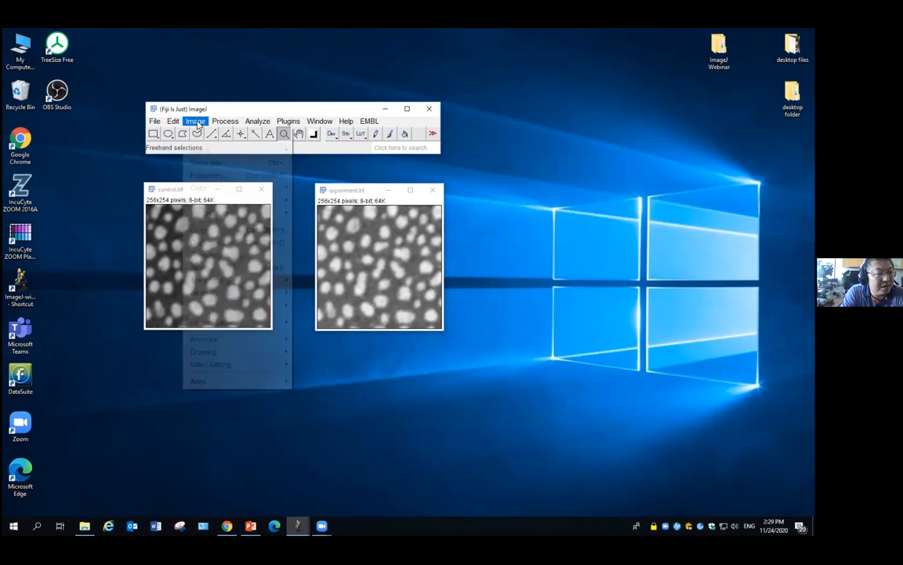
mouse_move(236, 151)
left_click(346, 185)
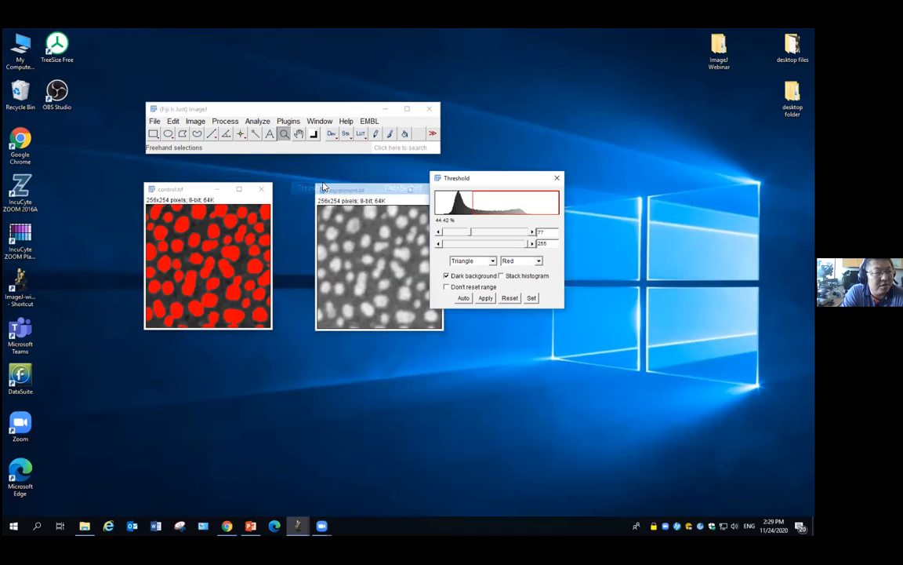
left_click_drag(483, 181, 512, 183)
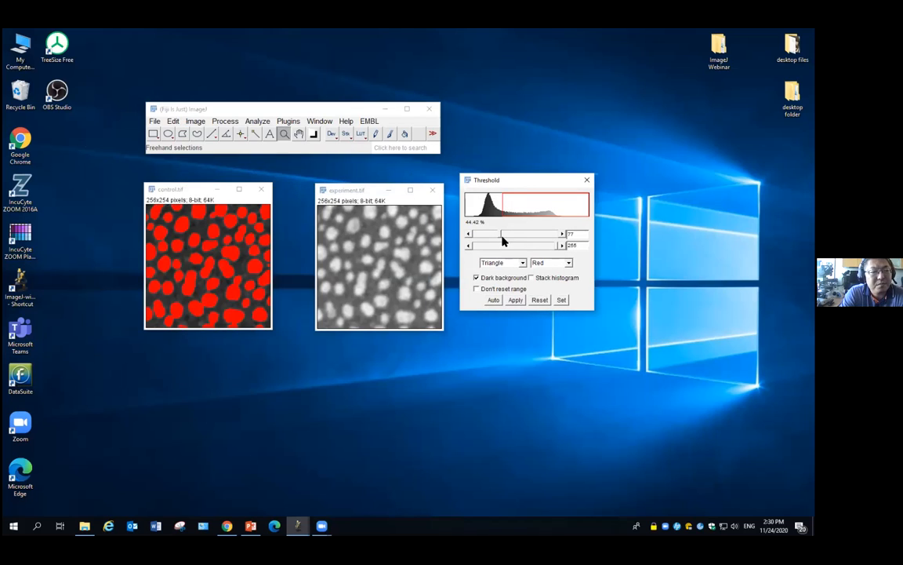
left_click_drag(501, 237, 504, 236)
left_click(562, 233)
left_click(563, 234)
left_click(562, 233)
left_click(562, 234)
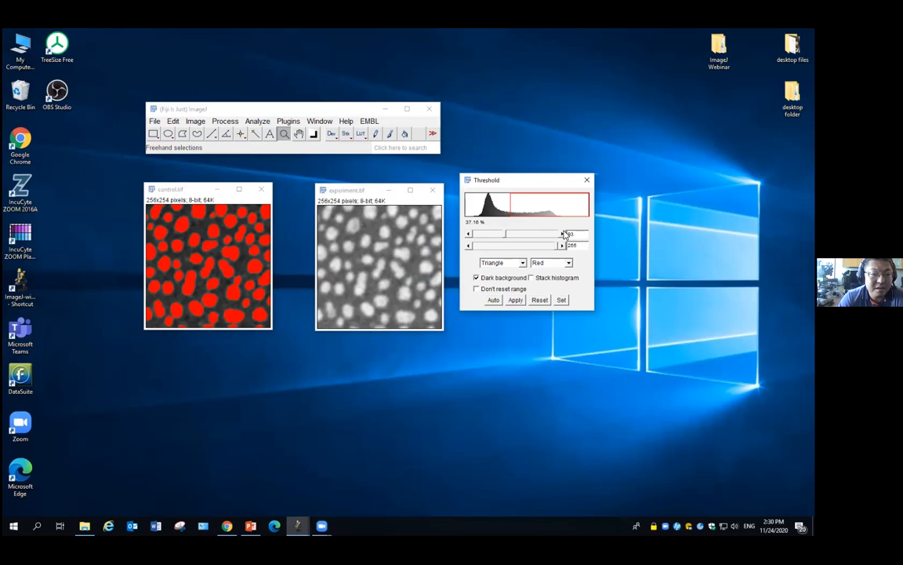
Step: Try the same manual threshold range of 93 to 255 on the experiment image
left_click(346, 193)
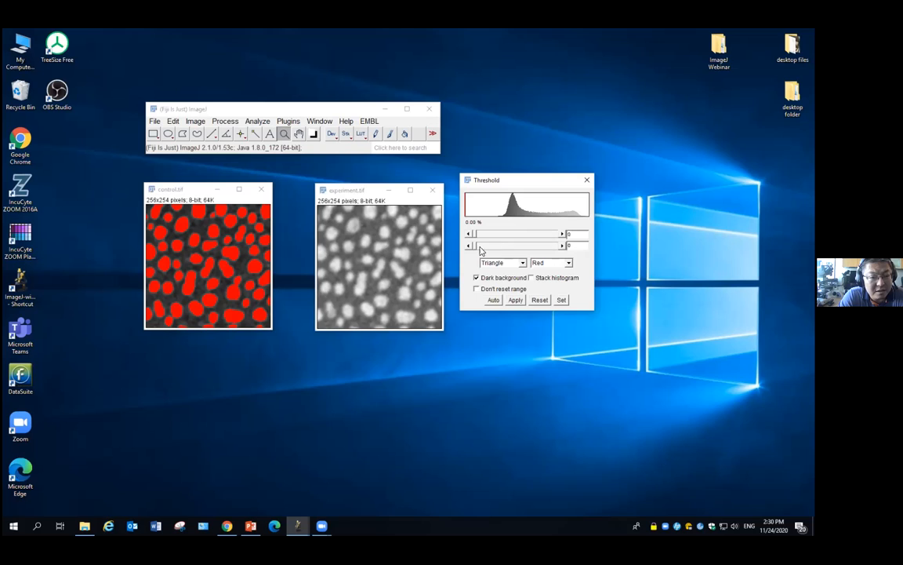
left_click_drag(475, 245, 567, 254)
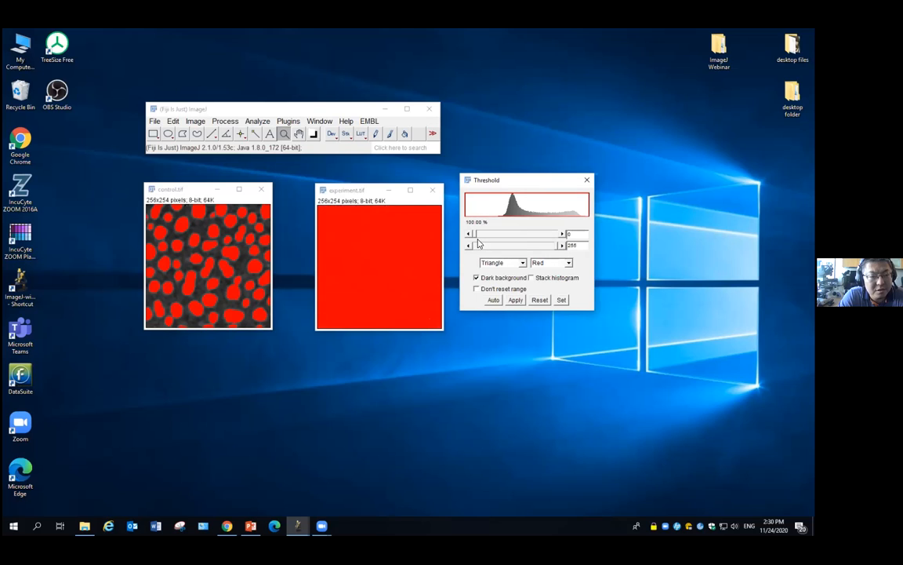
left_click_drag(475, 234, 502, 236)
left_click(561, 234)
left_click(562, 234)
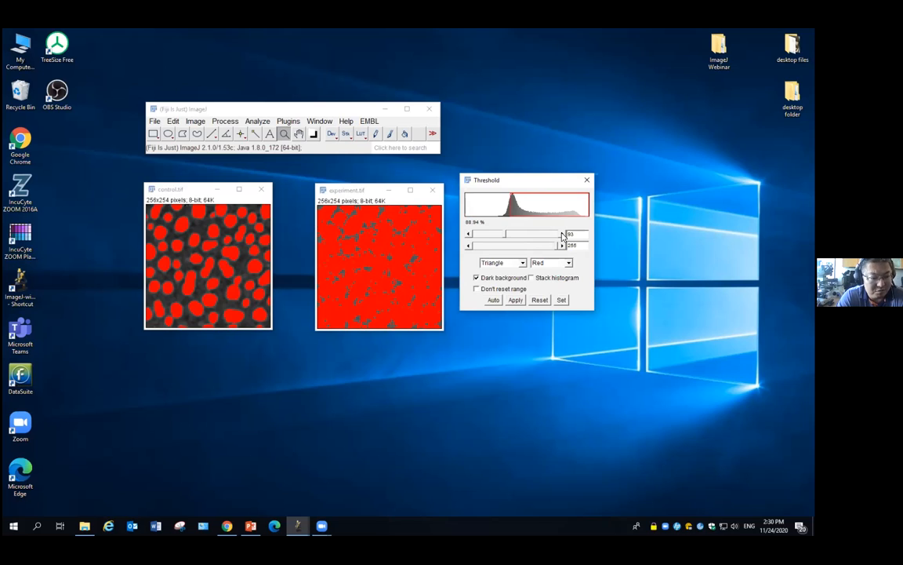
Step: Raise the experiment image's lower threshold to 143 so its segmented cells match those in the control image
left_click(562, 235)
left_click(562, 235)
left_click(562, 235)
left_click(563, 235)
left_click(562, 236)
left_click_drag(563, 235, 562, 235)
left_click(562, 235)
left_click(562, 236)
left_click(562, 235)
left_click(562, 235)
left_click(562, 236)
left_click(562, 235)
left_click(562, 235)
left_click(563, 235)
left_click(562, 235)
left_click(562, 235)
left_click(562, 236)
left_click(562, 235)
left_click(562, 235)
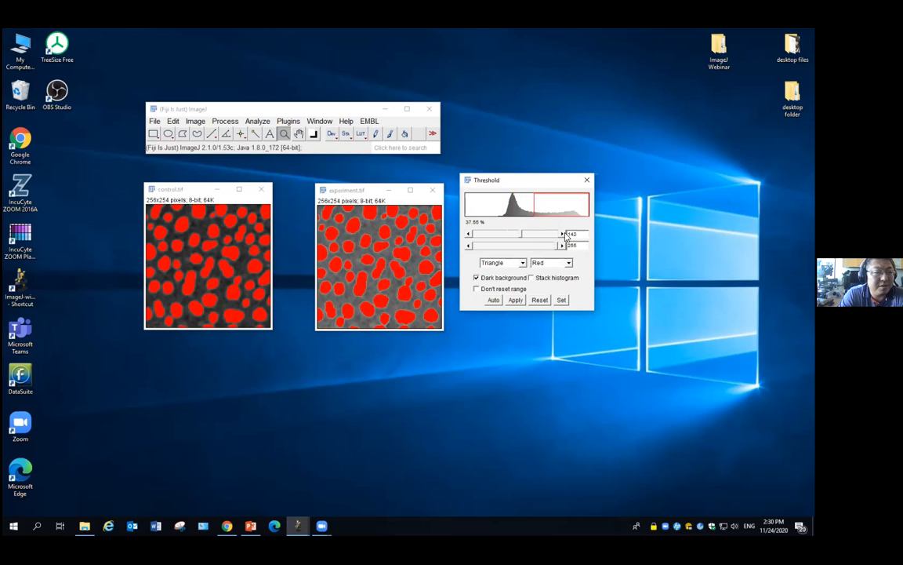
left_click(562, 234)
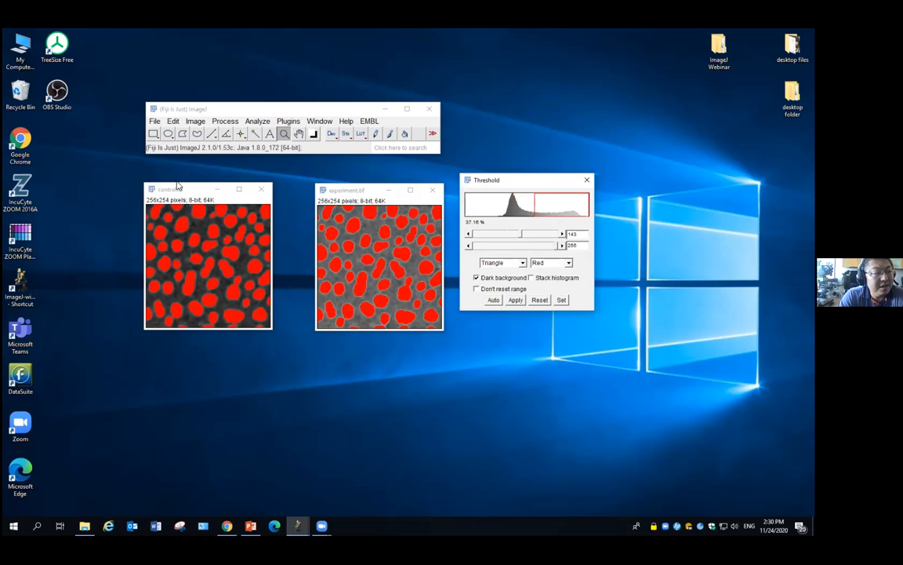
Step: Try the lower threshold of 143 on the control image, and reset the threshold on both images
mouse_move(521, 234)
left_mouse_down()
mouse_move(506, 234)
mouse_move(519, 236)
left_mouse_up()
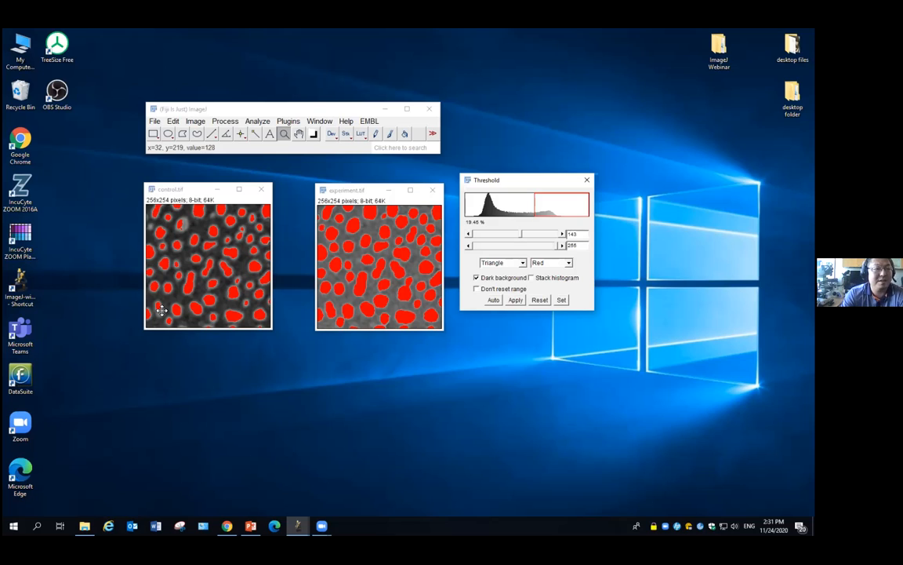
left_click(539, 299)
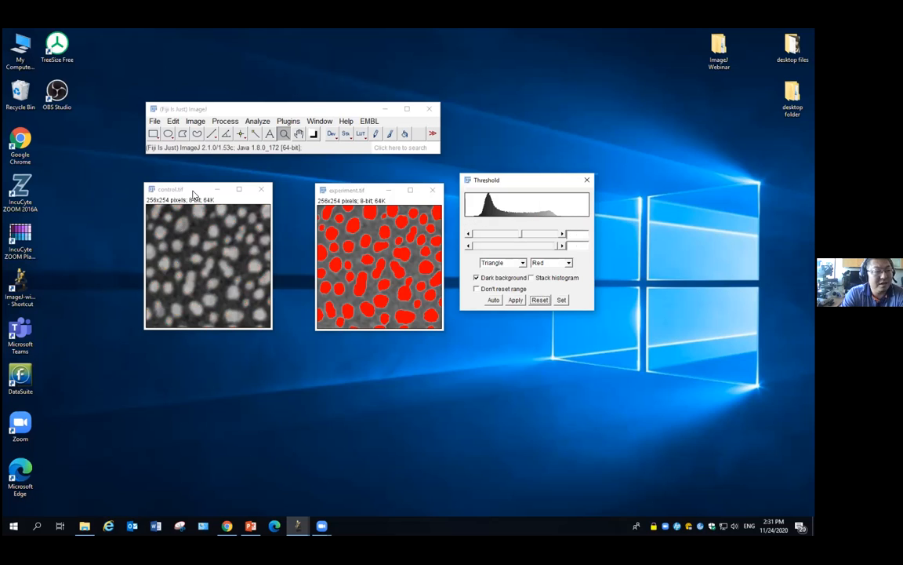
left_click(349, 193)
left_click(537, 300)
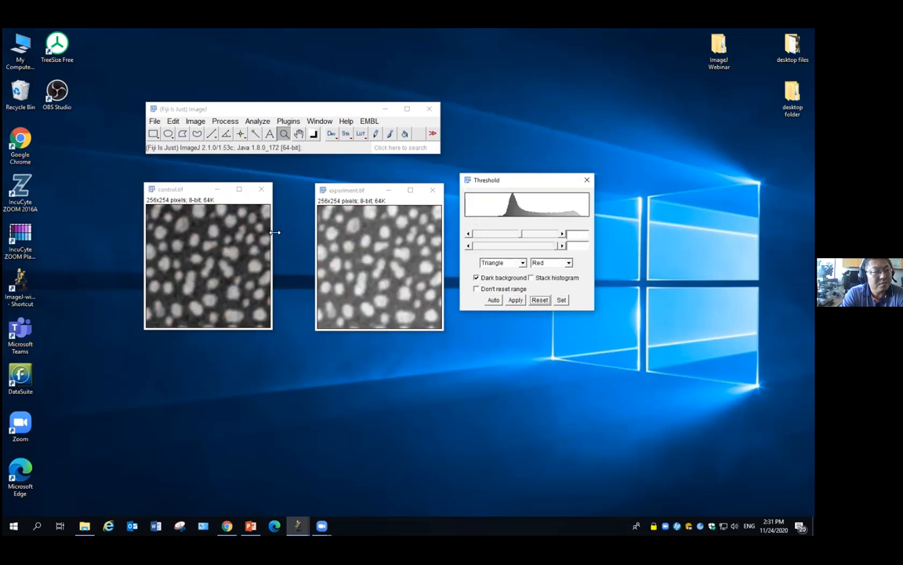
Step: Threshold the control image with the Otsu method
left_click(179, 190)
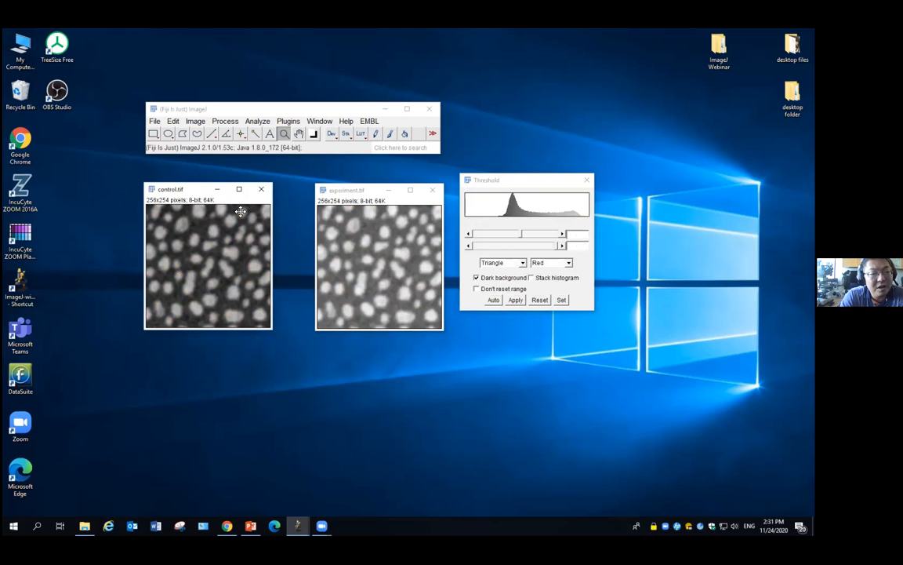
left_click(500, 263)
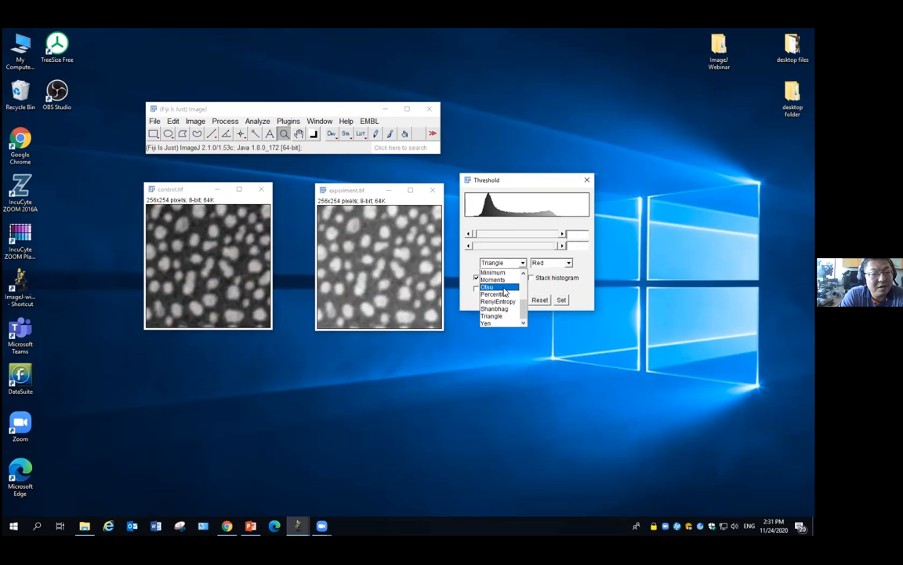
left_click(505, 287)
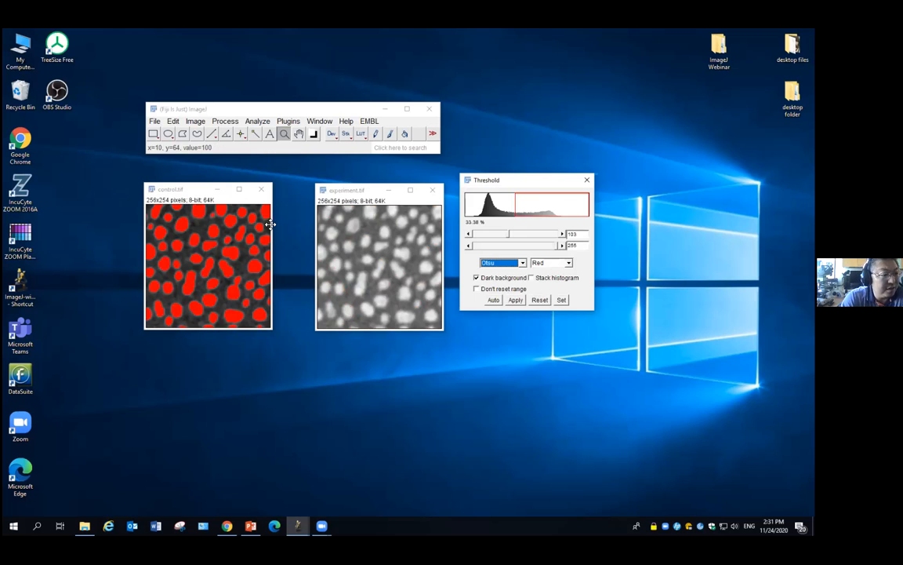
Step: Try the control image's lower threshold of 103 on the experiment image, with both images enlarged to 200%
left_click(174, 208)
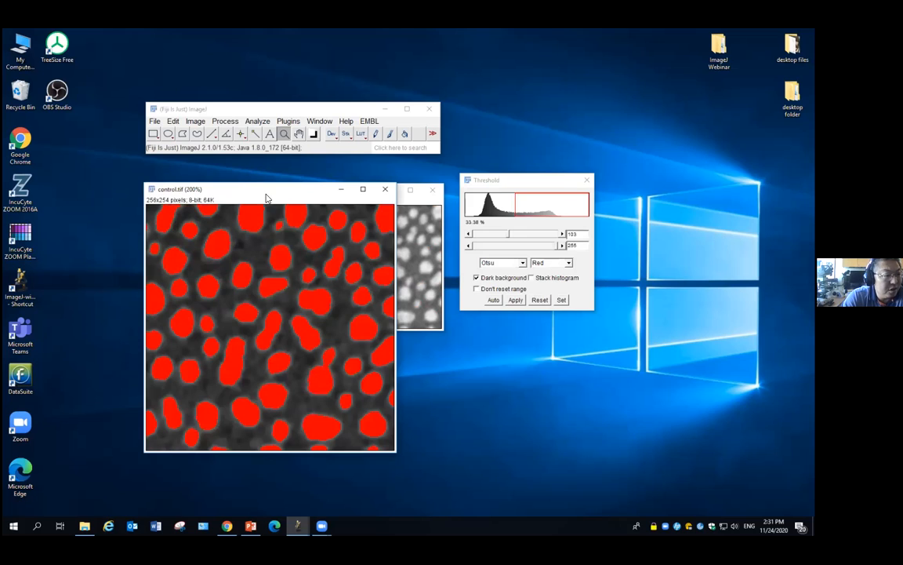
left_click_drag(266, 198, 180, 191)
left_click(350, 193)
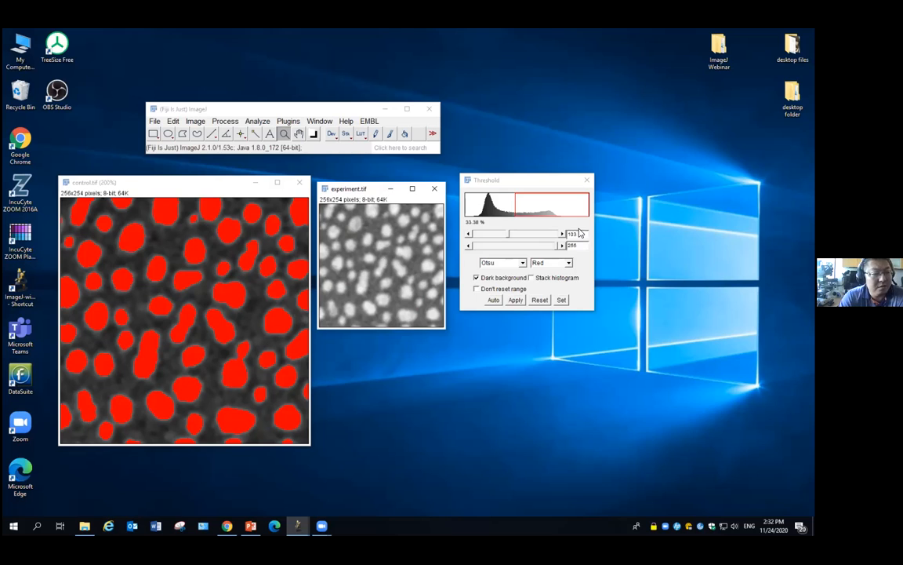
left_click(363, 286)
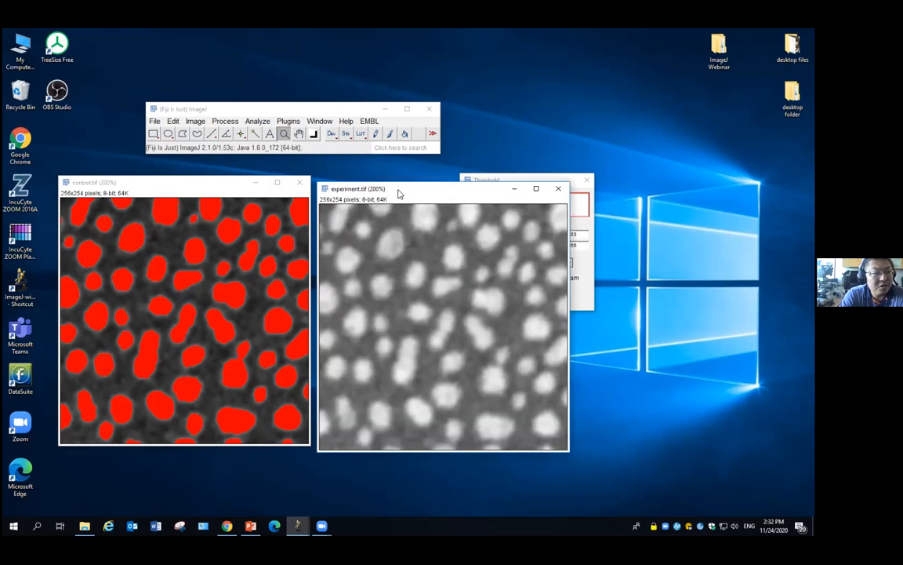
left_click_drag(373, 190, 258, 190)
left_click(507, 239)
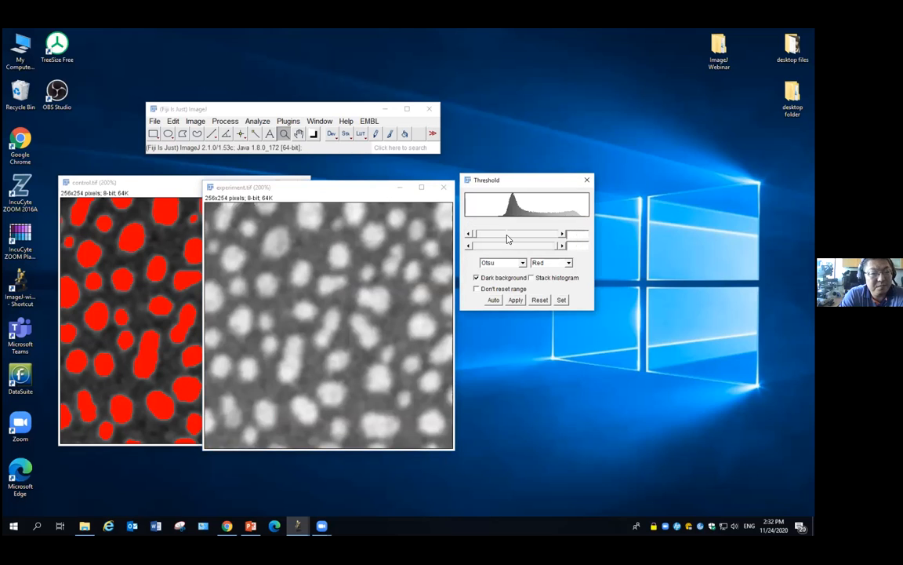
left_click(563, 235)
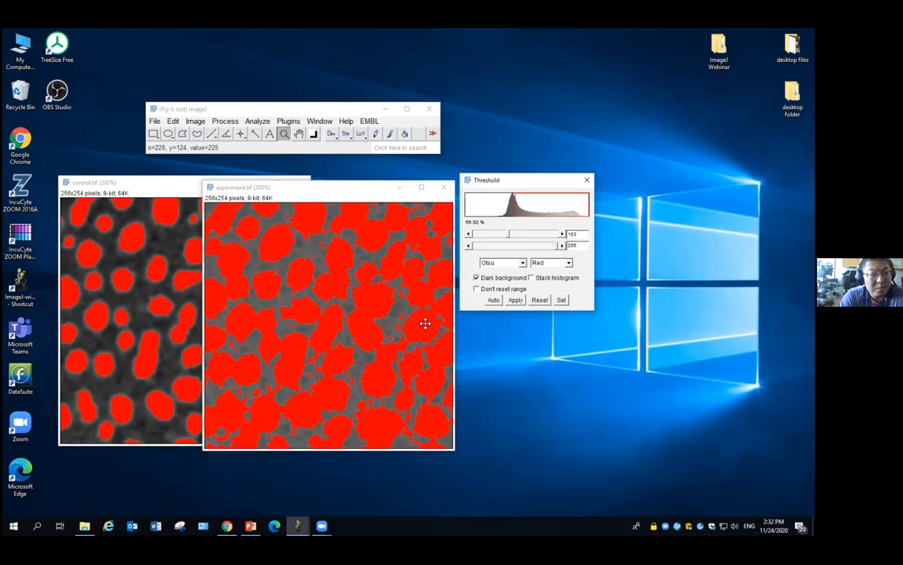
Step: Try the Minimum method on the experiment image, and switch it to Otsu
left_click_drag(339, 187, 328, 176)
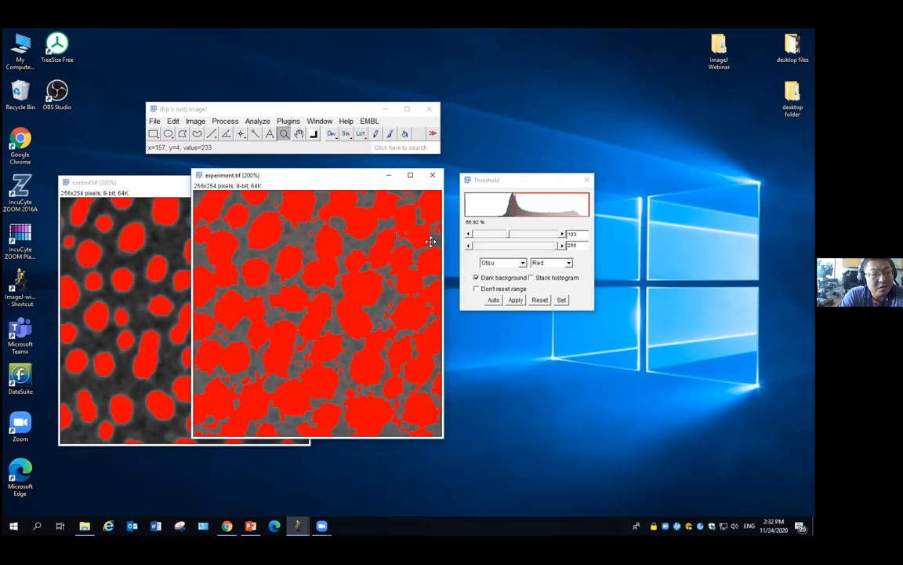
left_click(523, 264)
left_click(506, 273)
left_click(523, 264)
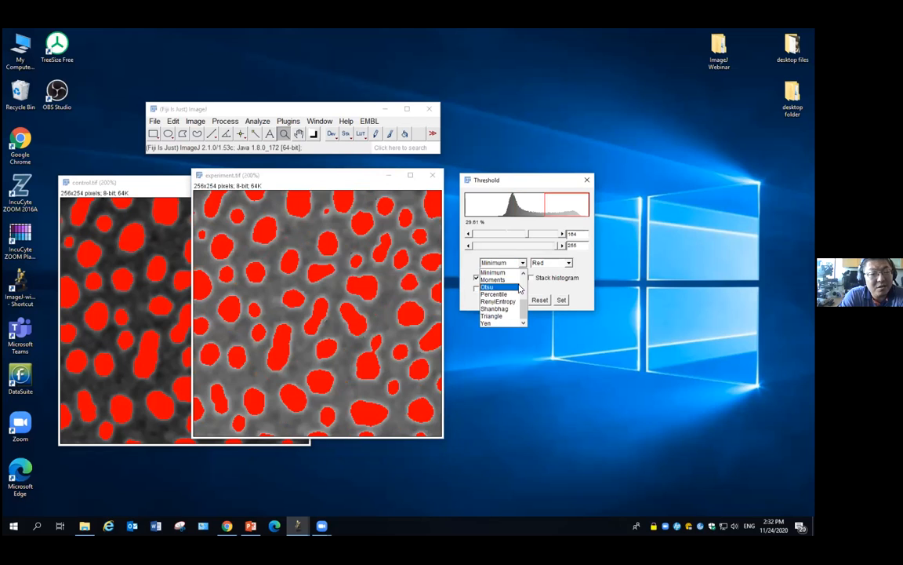
left_click(505, 290)
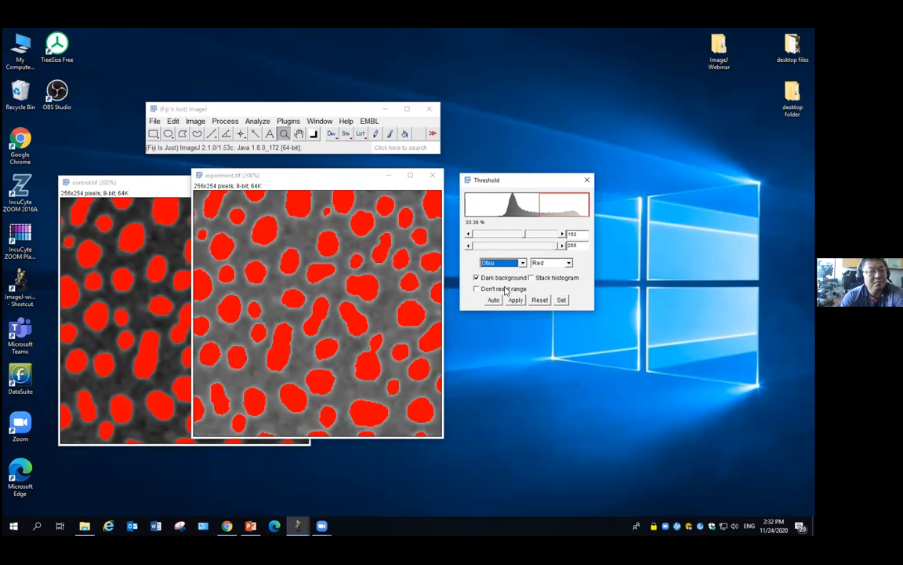
Step: Reduce both thresholded images to 150% and place them side by side to compare the Otsu segmentation
right_click(154, 197)
right_click(309, 236)
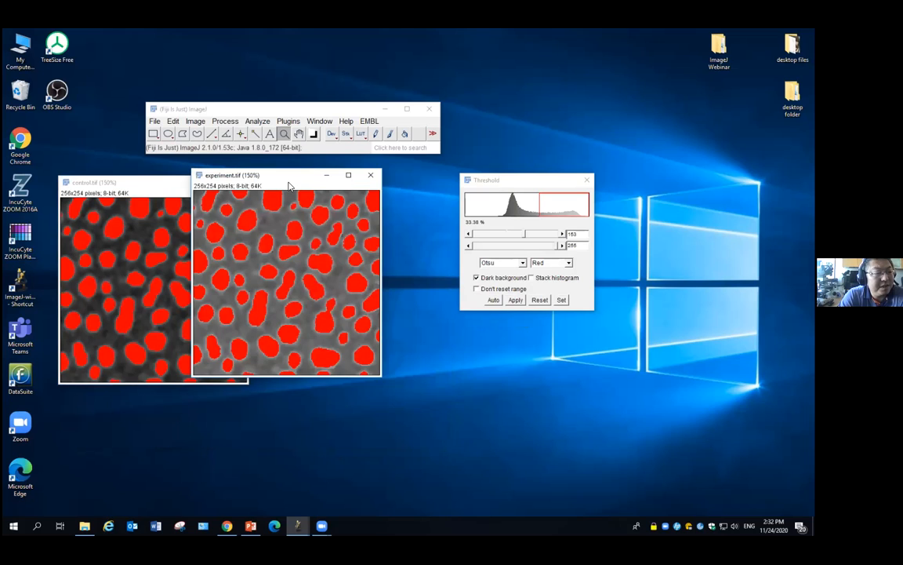
left_click_drag(288, 186, 357, 195)
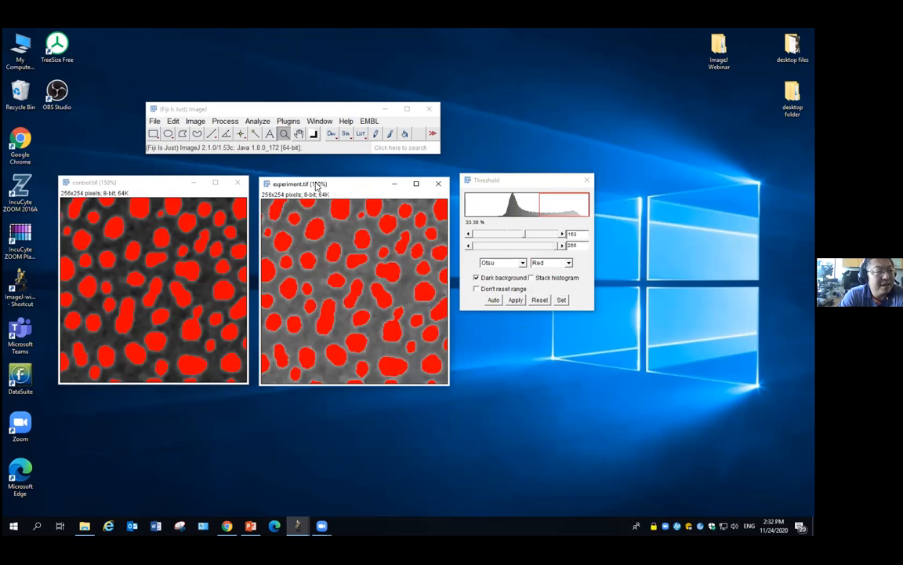
left_click_drag(313, 186, 308, 185)
left_click(574, 234)
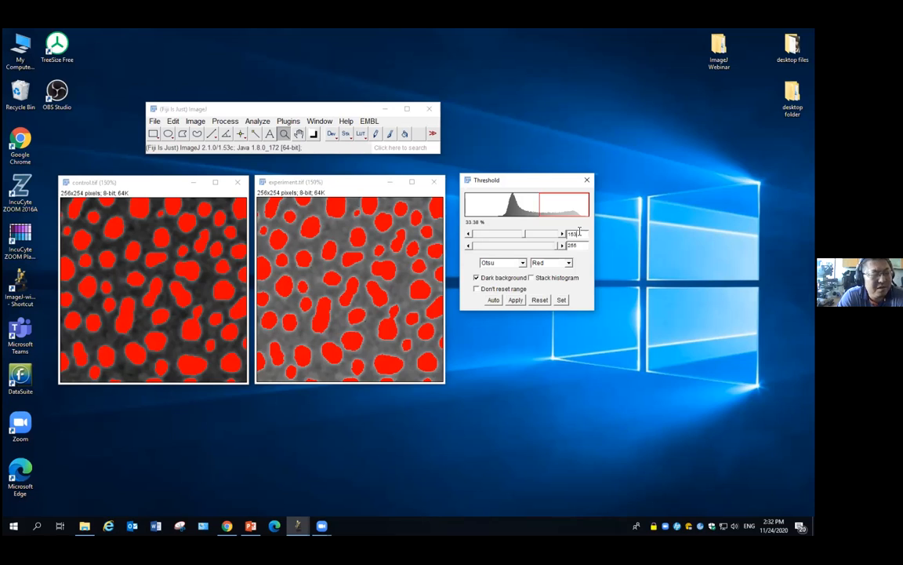
Step: Alternate between the control and experiment images to compare their histograms and Otsu lower thresholds
left_click(167, 185)
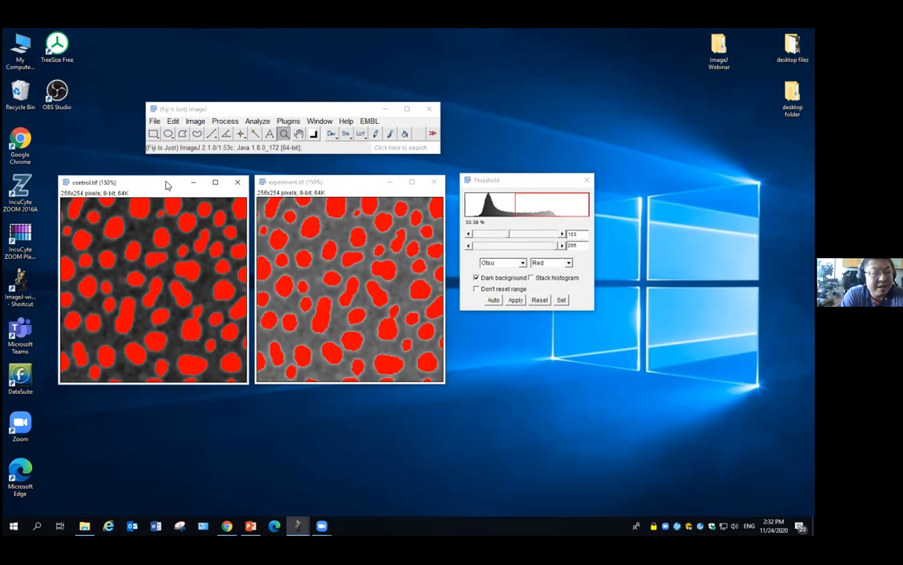
left_click(323, 187)
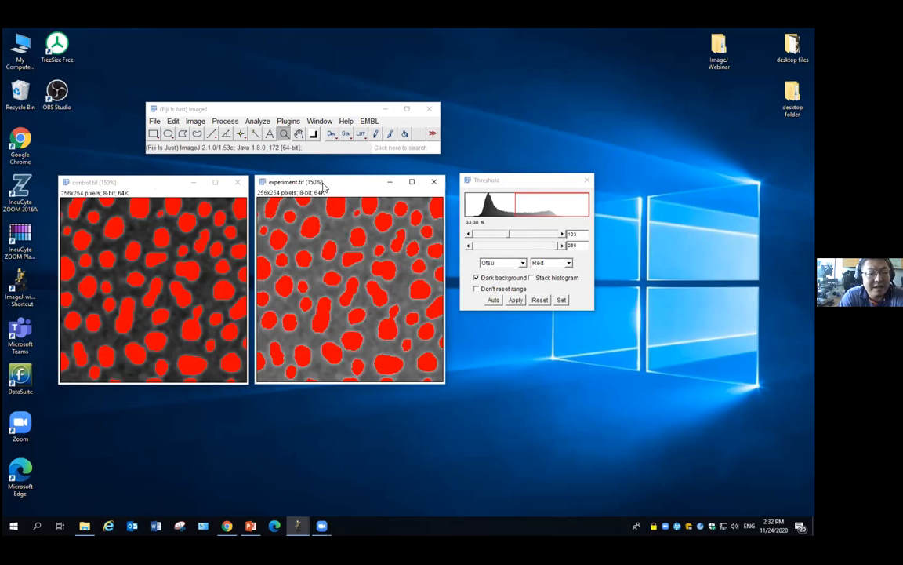
left_click(534, 181)
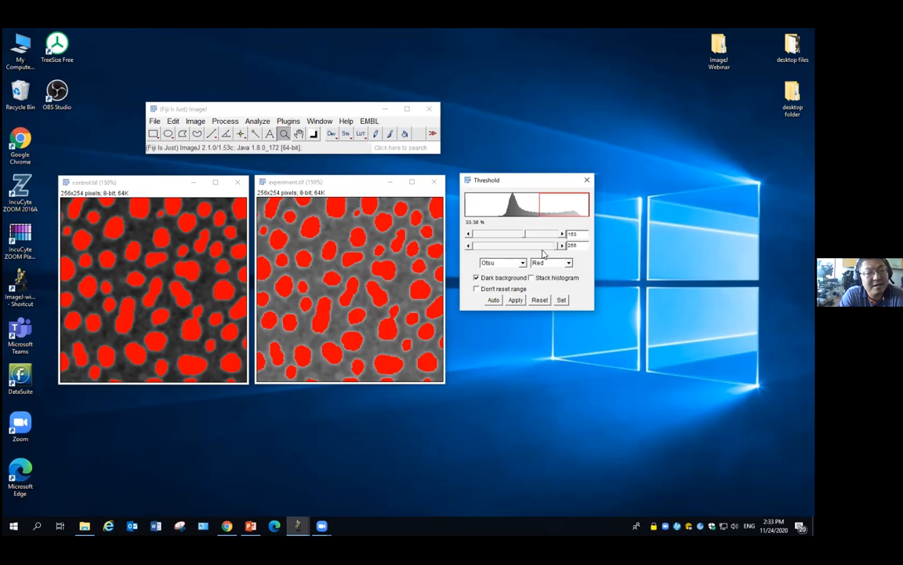
left_click(154, 188)
left_click(516, 185)
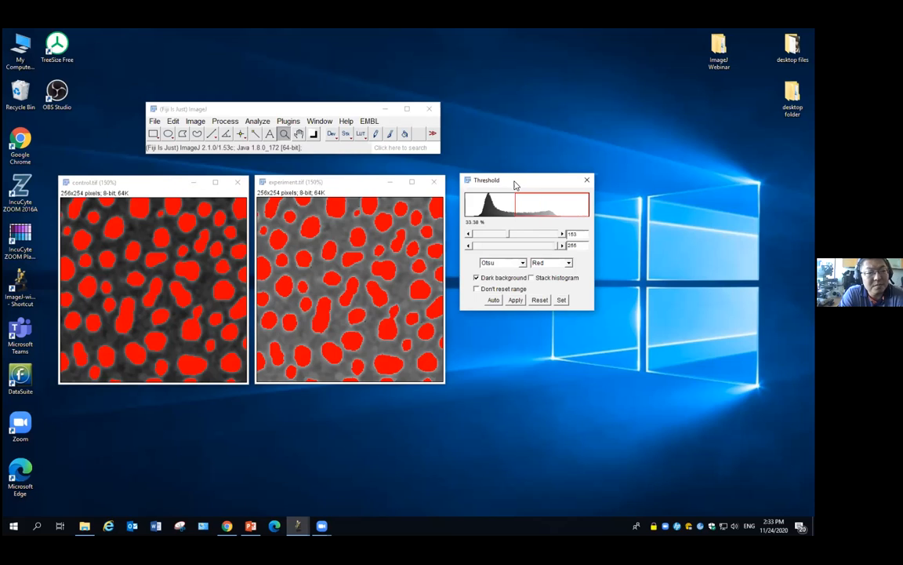
left_click(352, 190)
left_click(349, 190)
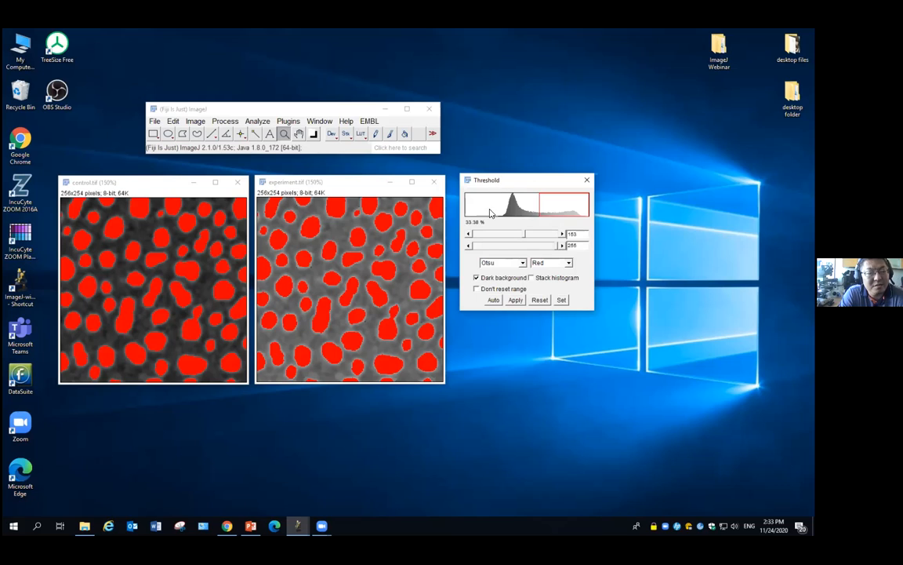
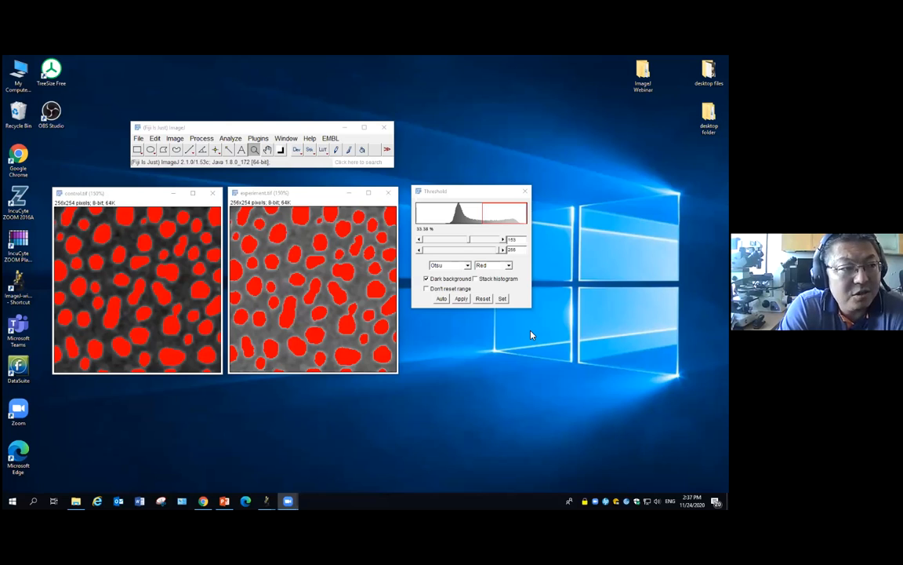
Step: Try the Moments and Shanbhag threshold methods on the experiment image
mouse_move(470, 239)
left_mouse_down()
mouse_move(448, 244)
mouse_move(462, 245)
left_mouse_up()
left_click(468, 267)
left_click(460, 281)
left_click(468, 266)
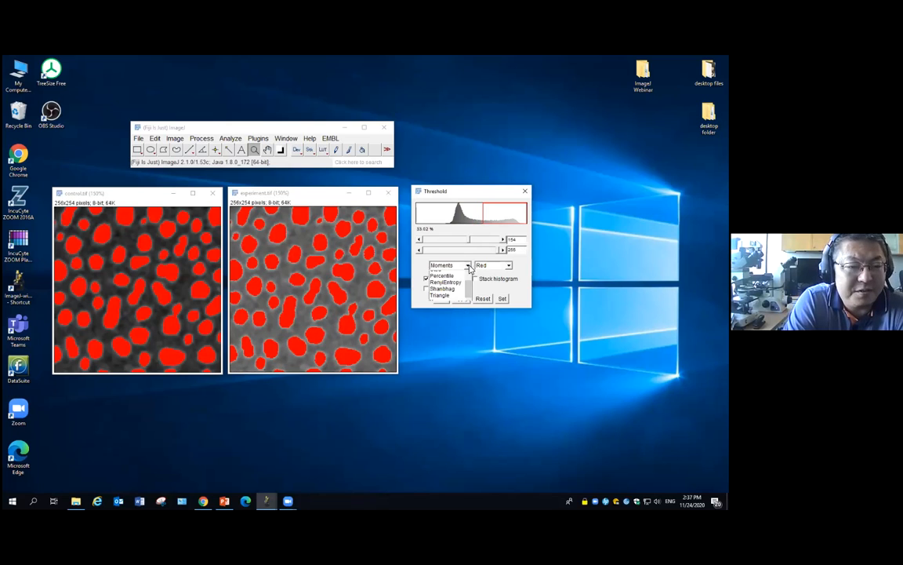
left_click(458, 307)
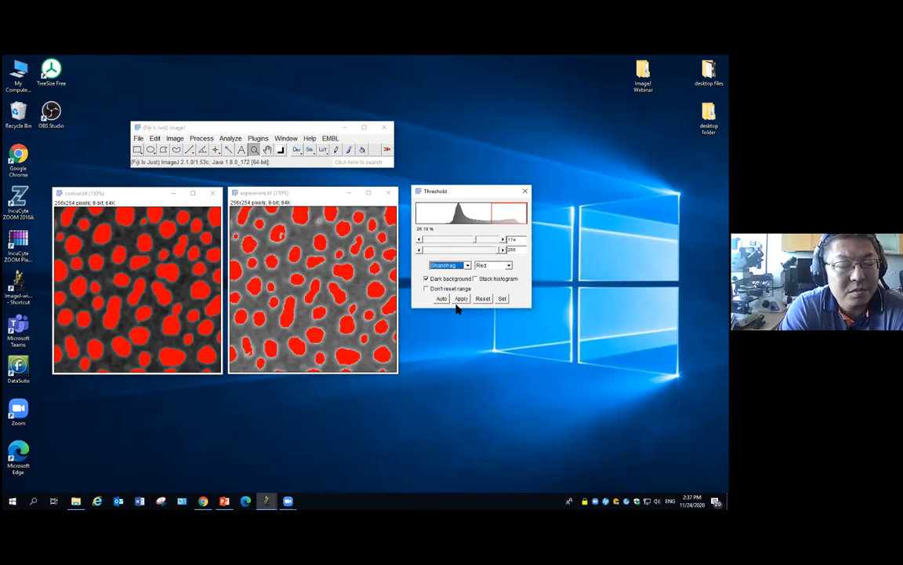
Step: Look through the available threshold methods and set the experiment image back to Otsu
left_click(468, 265)
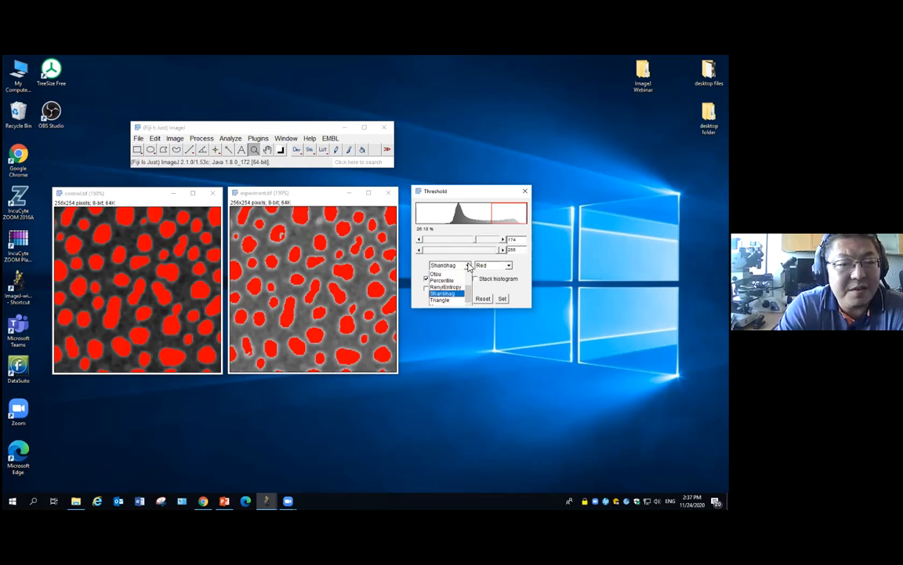
left_click_drag(467, 304, 472, 283)
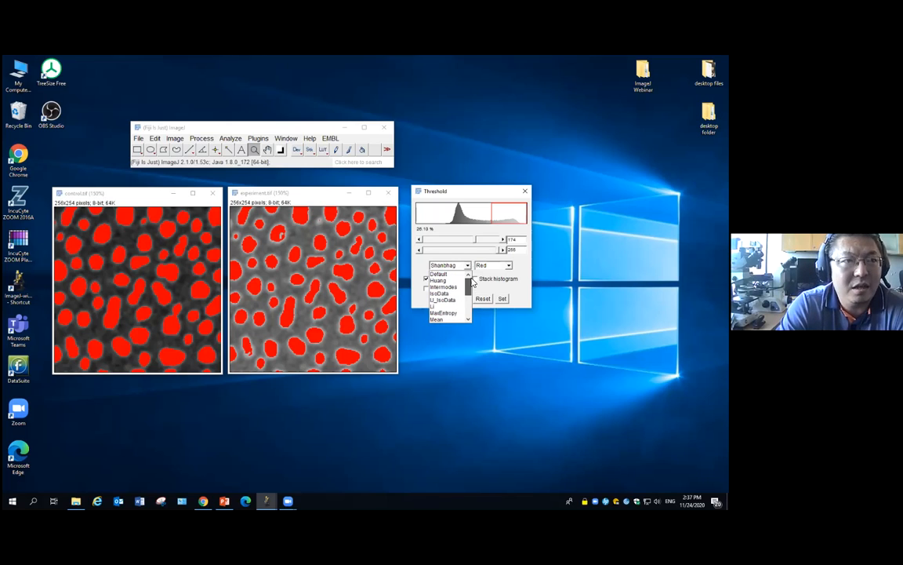
left_click_drag(473, 282, 468, 314)
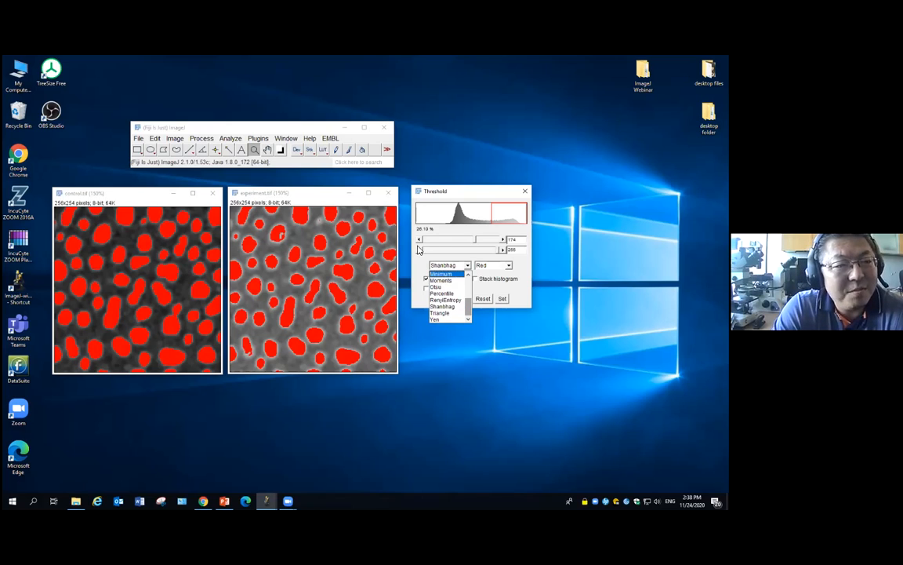
left_click(446, 287)
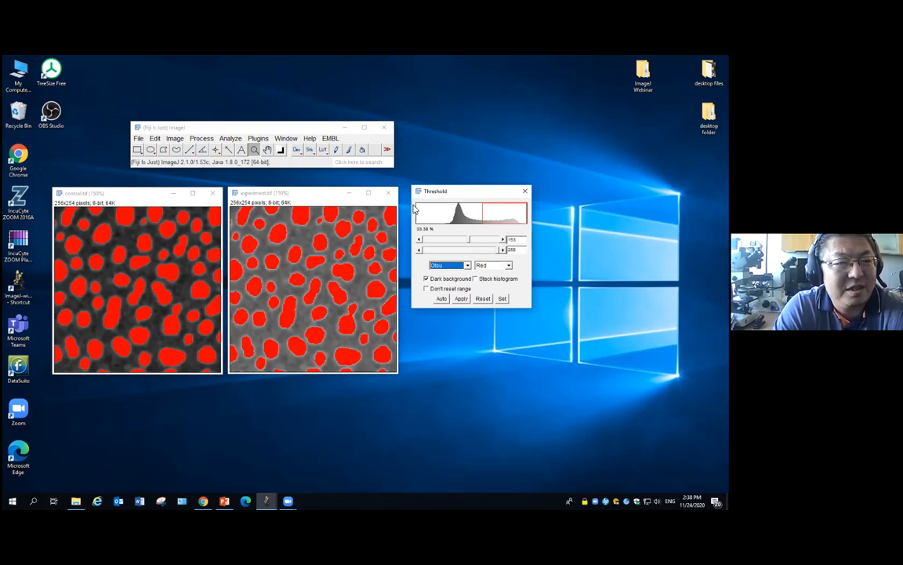
Step: Close the experiment image, the Threshold dialog and the control image
left_click(387, 192)
left_click(525, 191)
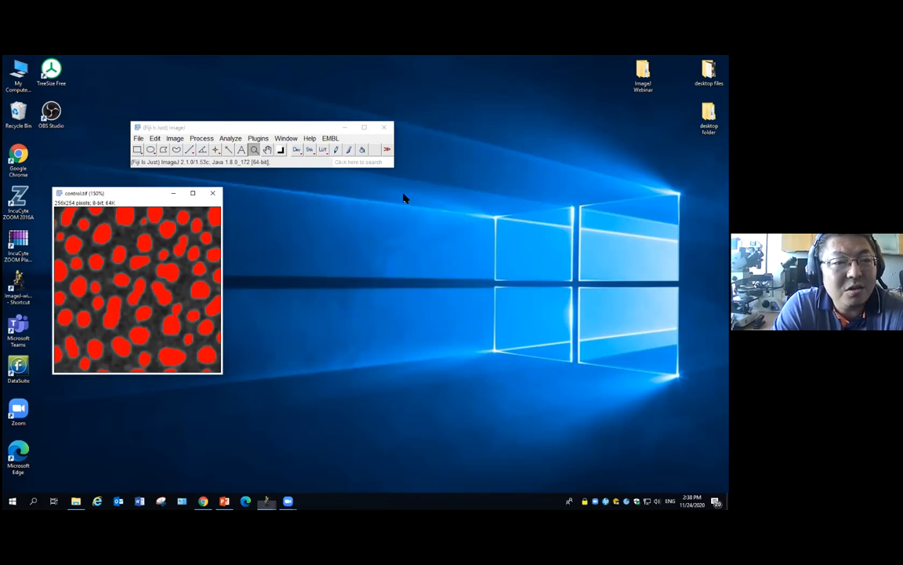
left_click(212, 193)
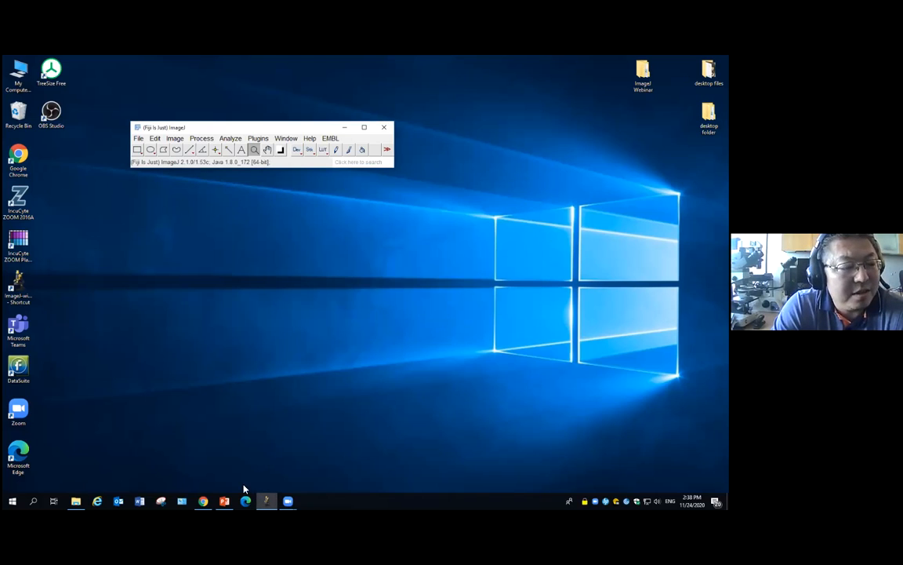
Step: Switch to File Explorer, open the Otsu method PDF from "D a quick look on OTSU method", and reposition its window
left_click(76, 500)
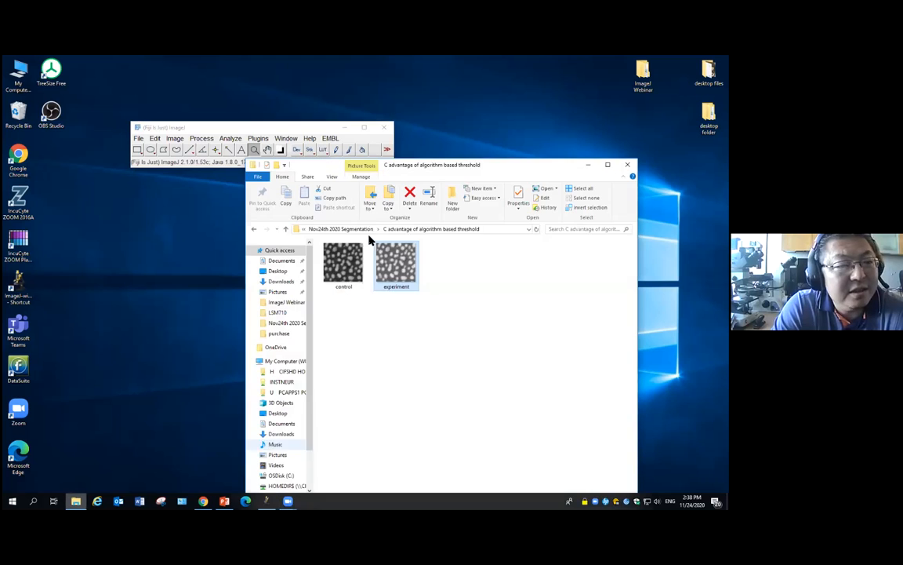
left_click(370, 230)
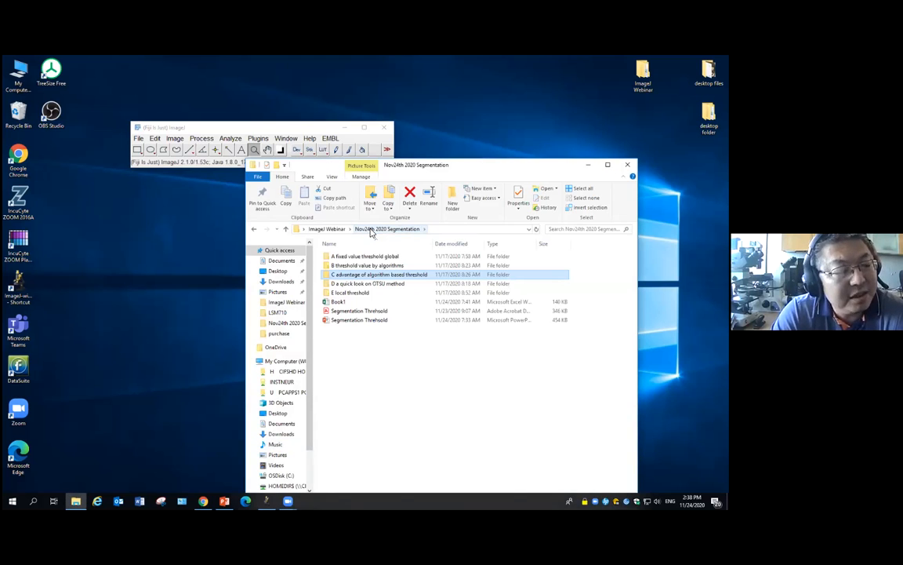
double_click(394, 284)
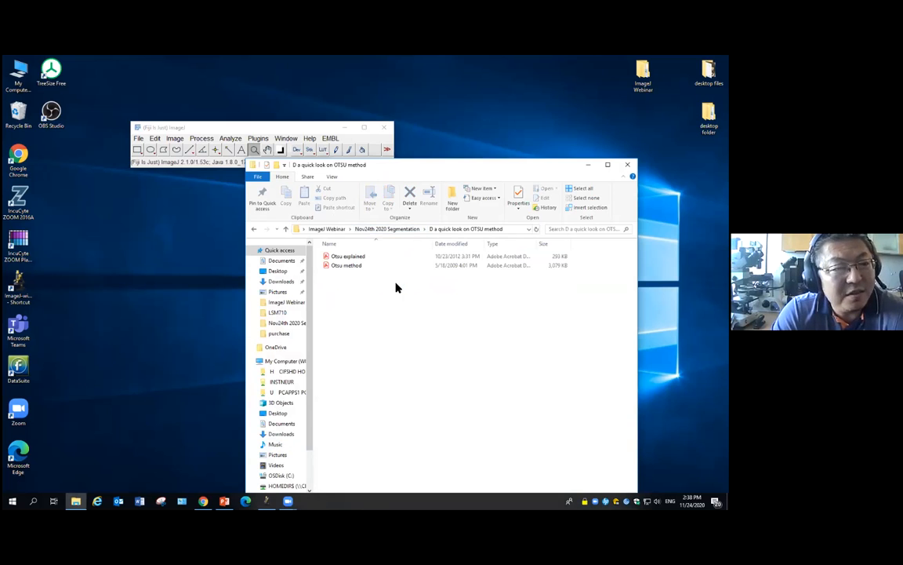
double_click(352, 266)
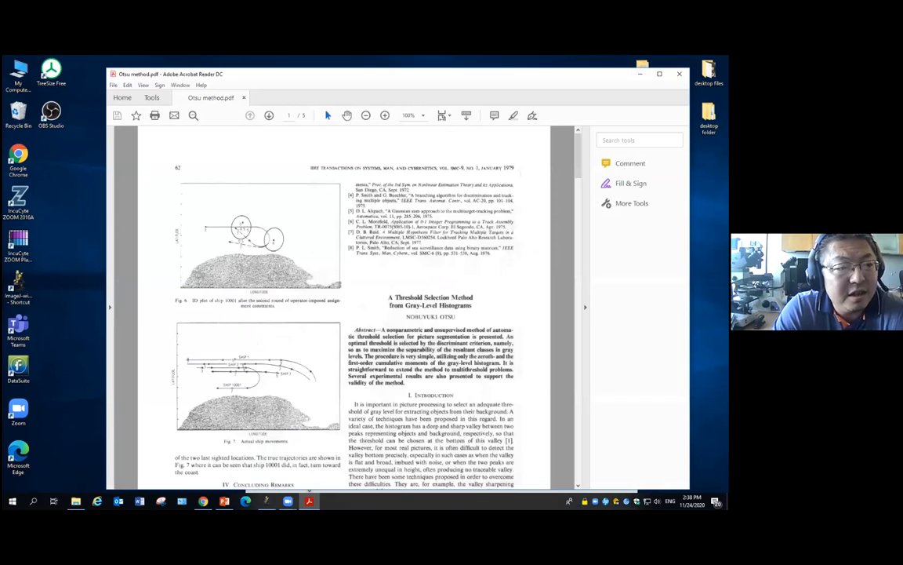
left_click_drag(388, 74, 292, 96)
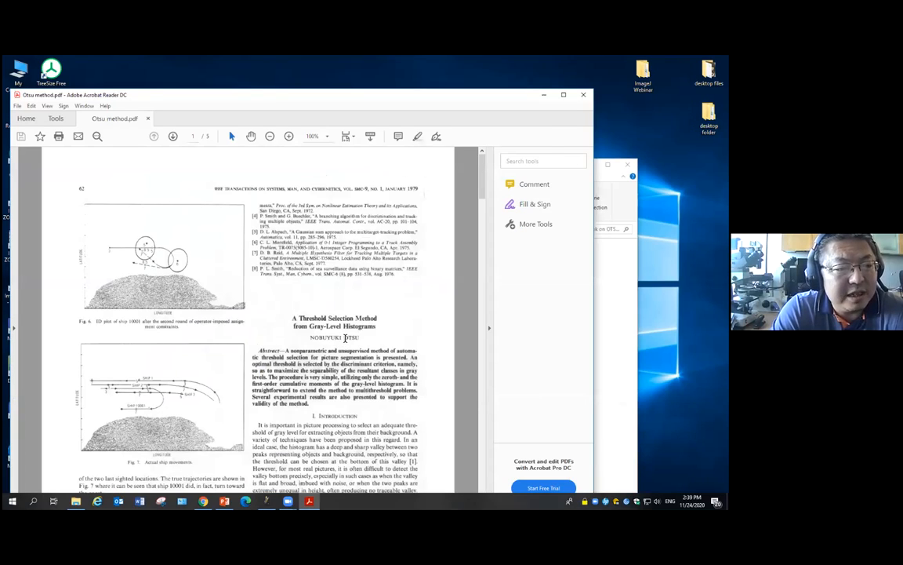
Step: Highlight the paper's author surname and January 1979 date, and examine its introduction, formulation equations and discussion
double_click(350, 338)
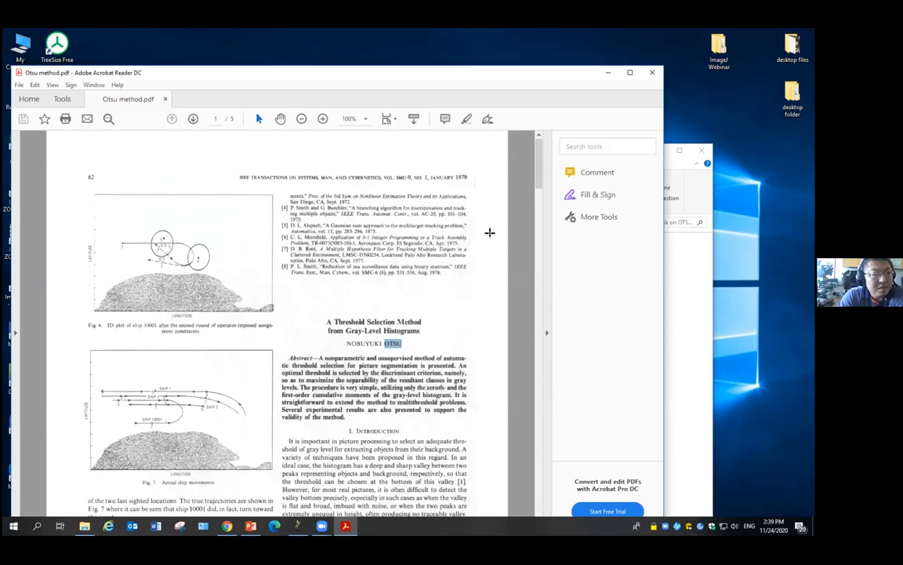
left_click_drag(424, 179, 476, 205)
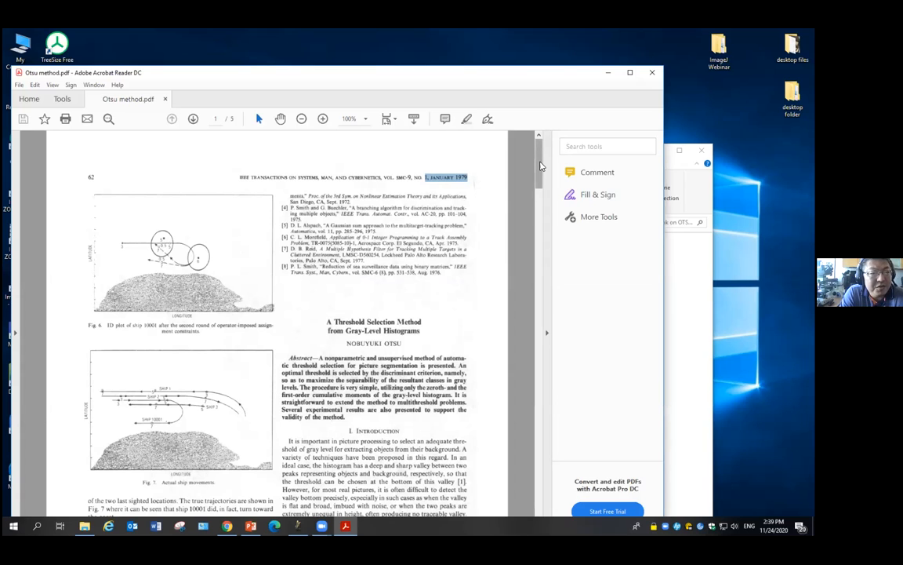
scroll(539, 165, "down", 6)
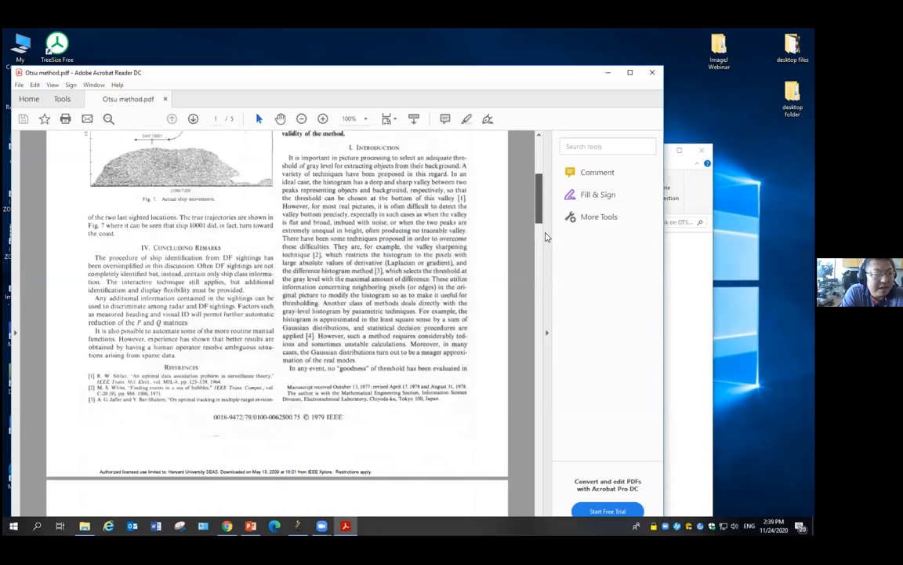
scroll(494, 220, "down", 10)
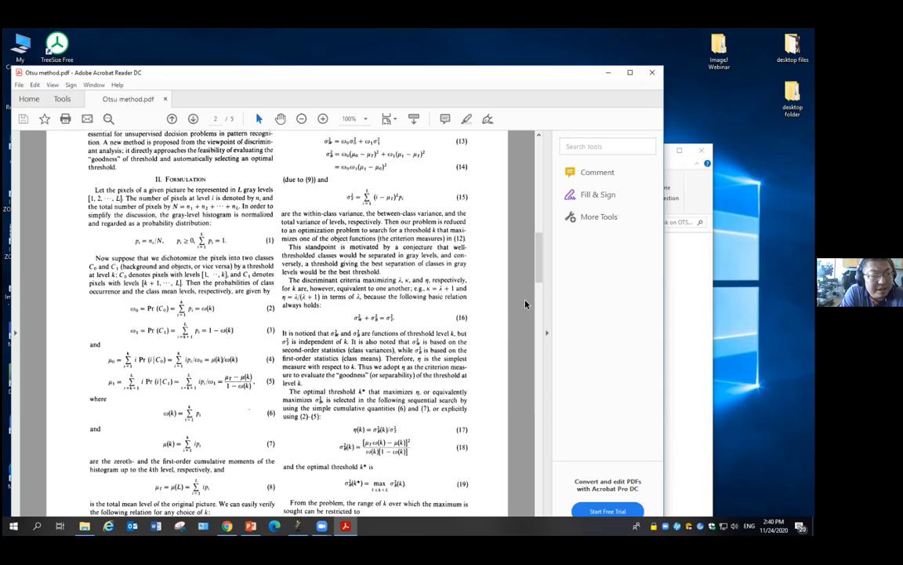
scroll(539, 311, "down", 3)
scroll(540, 311, "down", 15)
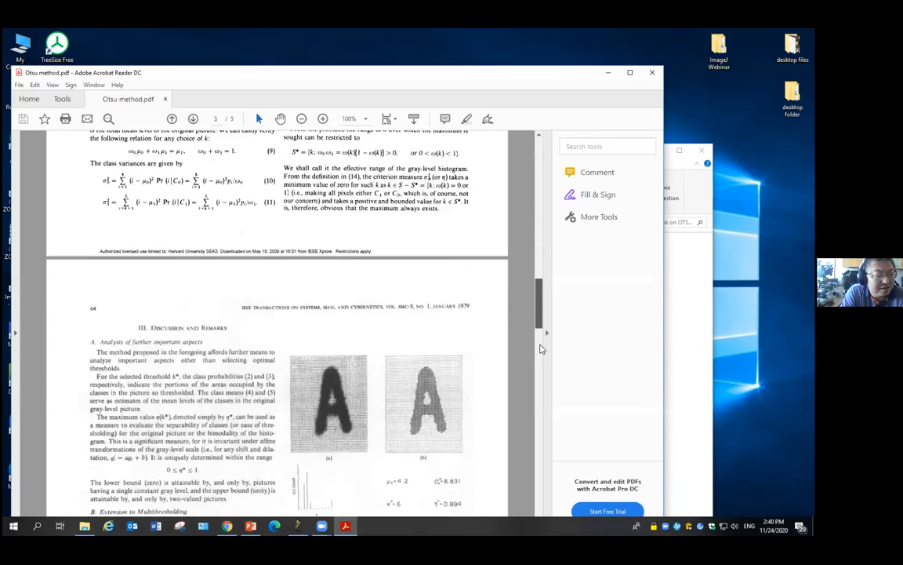
scroll(540, 386, "up", 20)
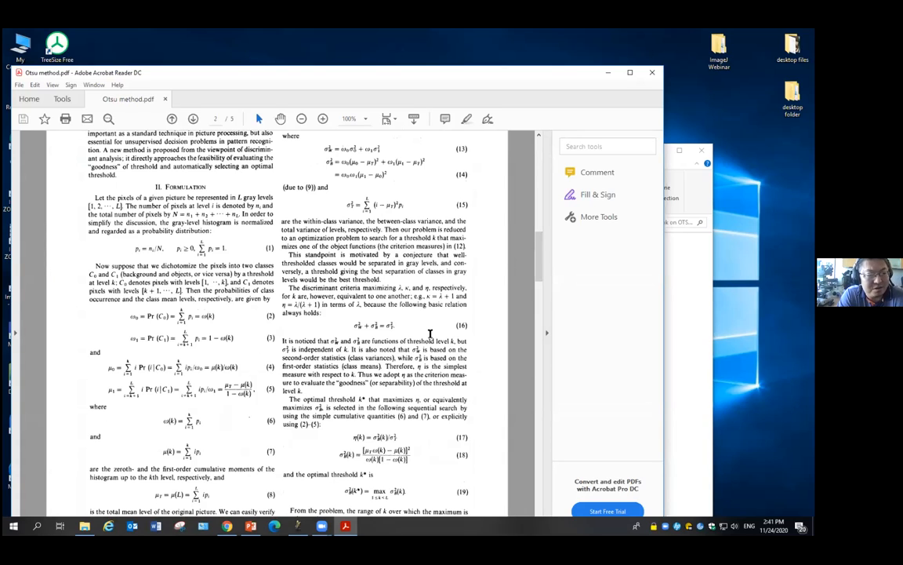
Step: Close the PDF, switch to the PowerPoint presentation, and present slide 6, "A quick look on Otsu method", full screen
left_click(651, 74)
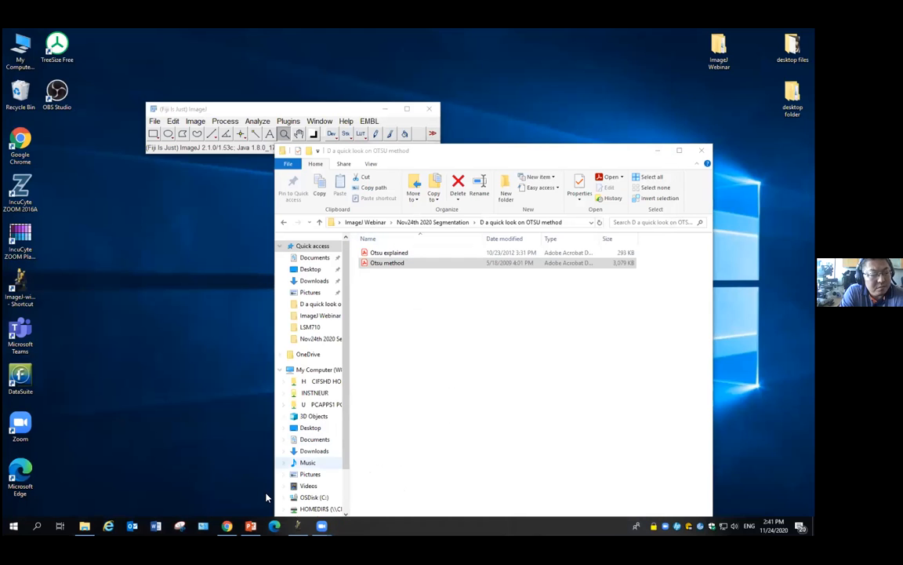
left_click(251, 525)
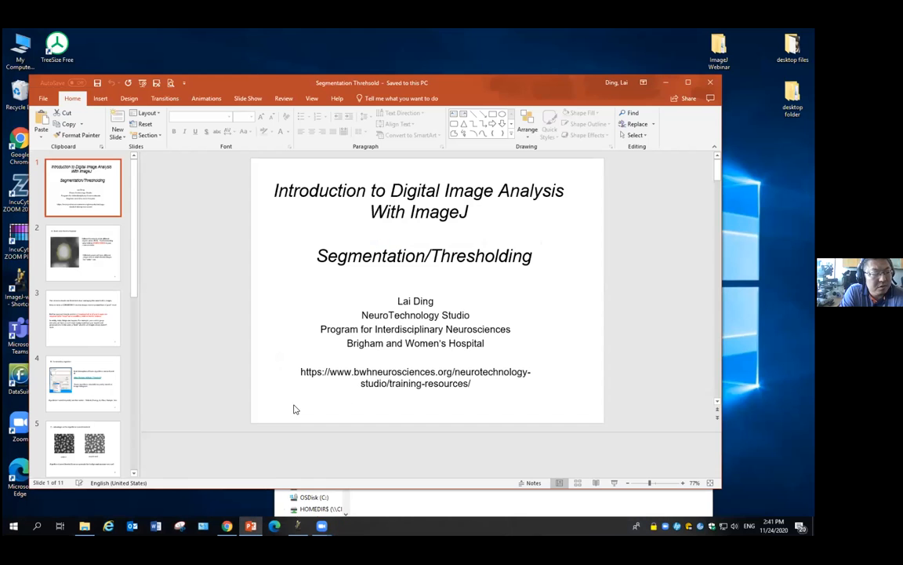
left_click(134, 432)
left_click(88, 188)
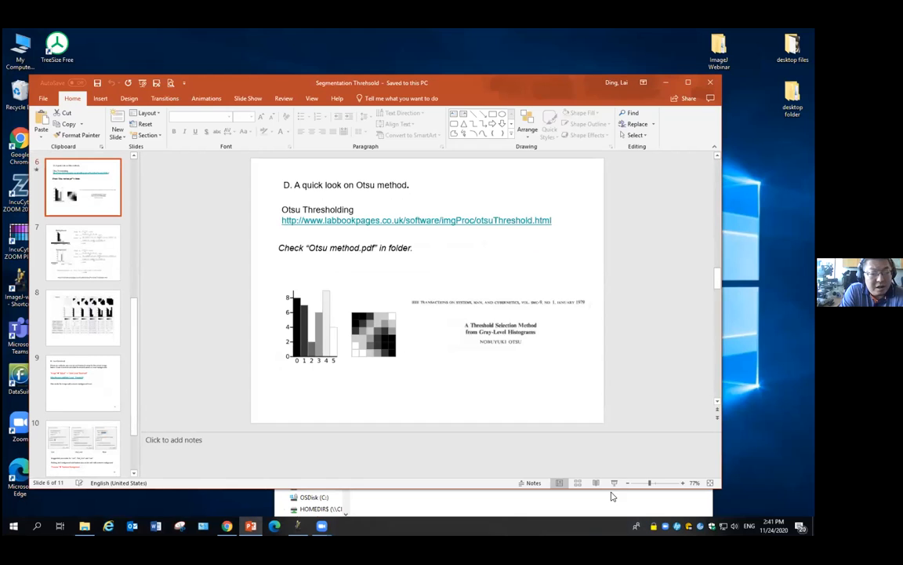
key("shift+F5")
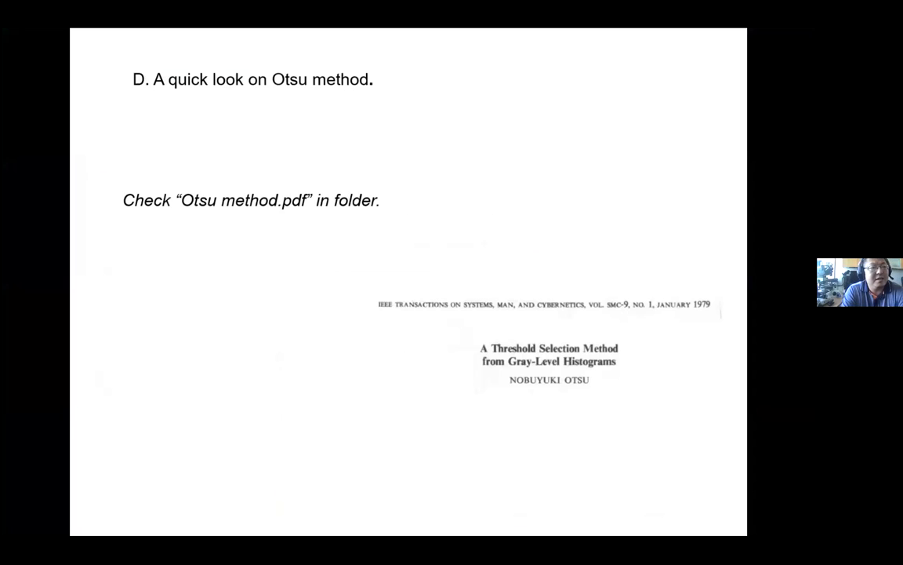
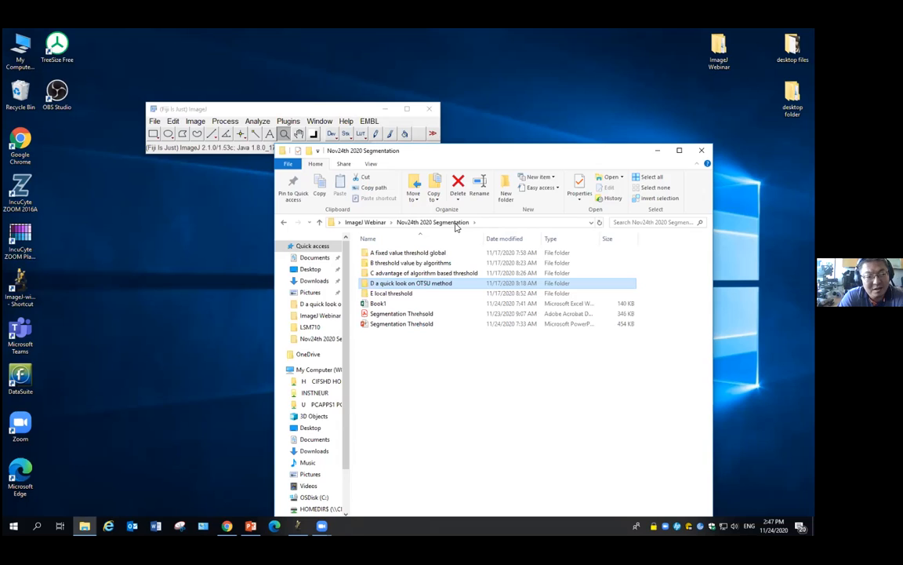
Step: Open the "E local threshold" folder, arrange the windows, and load the cell image into Fiji
double_click(409, 292)
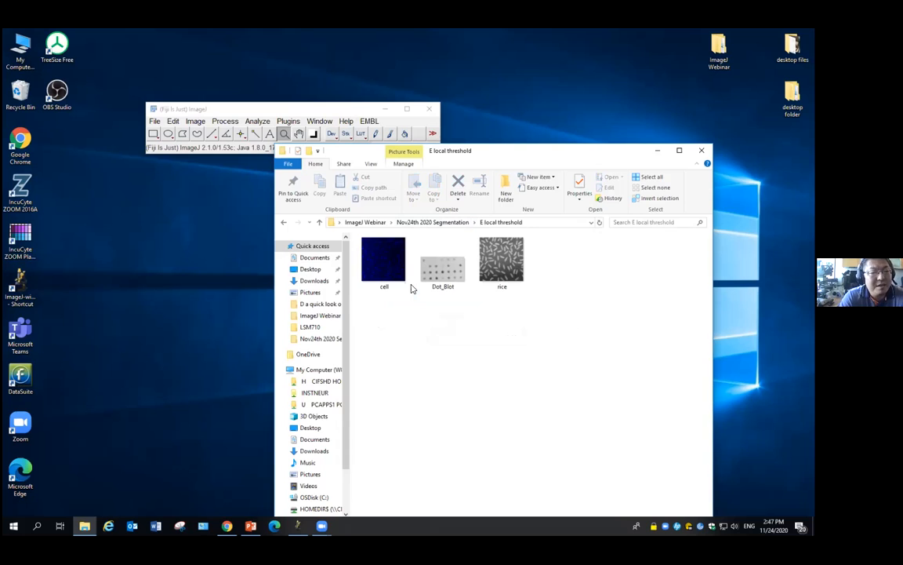
left_click_drag(353, 113, 328, 103)
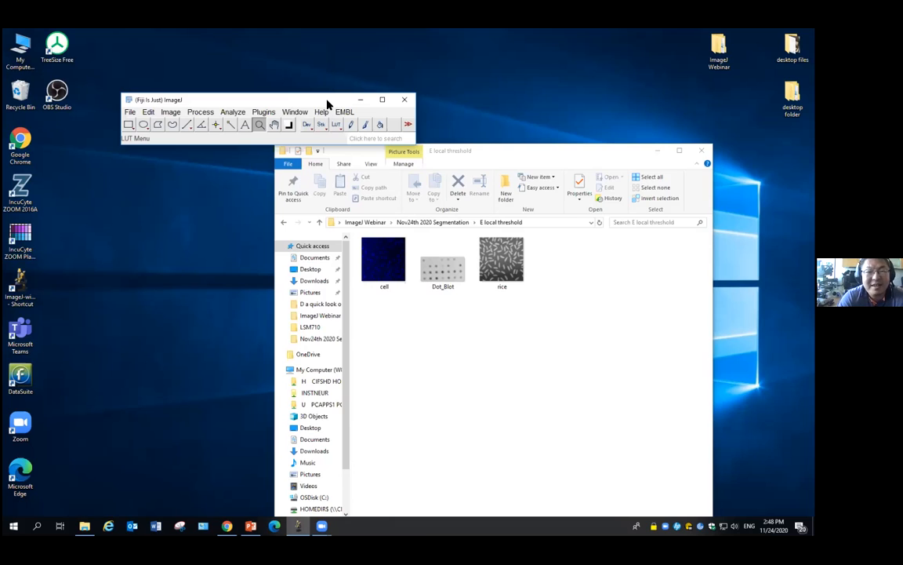
left_click_drag(475, 149, 481, 165)
left_click_drag(388, 276, 248, 135)
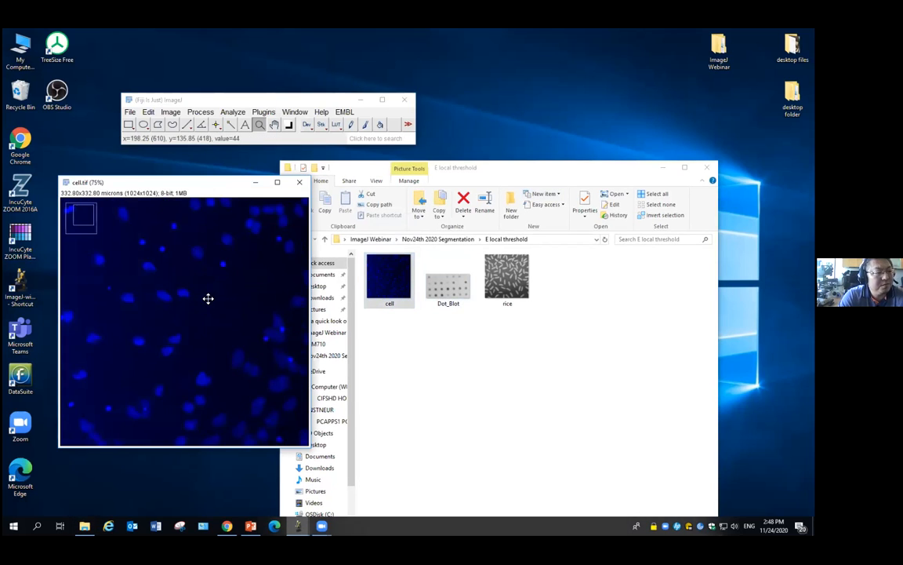
Step: Apply the Fire lookup table to the cell image
left_click(171, 111)
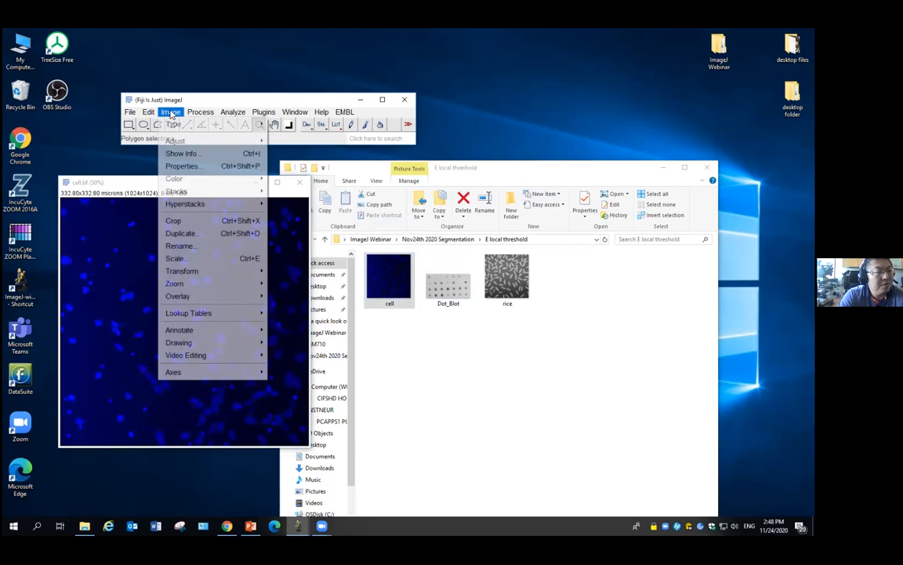
mouse_move(251, 310)
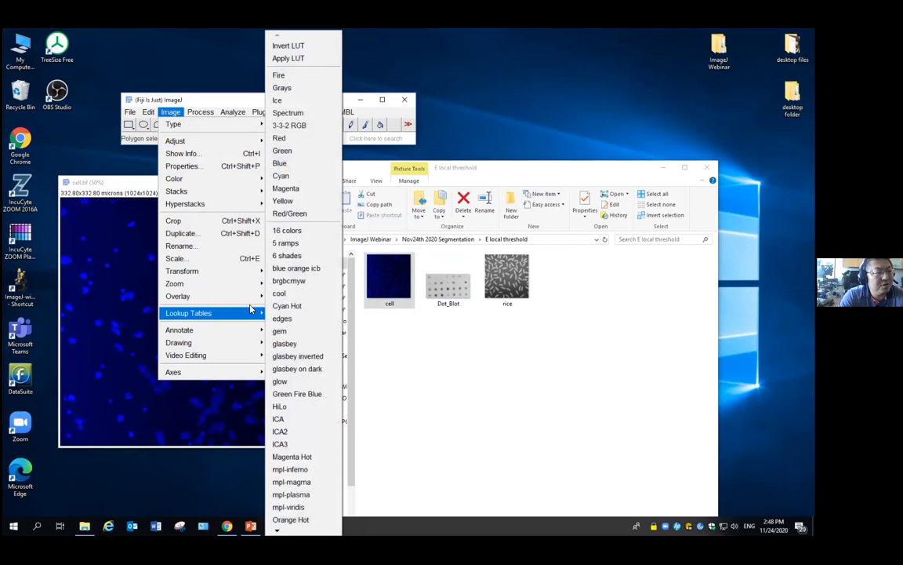
left_click(285, 76)
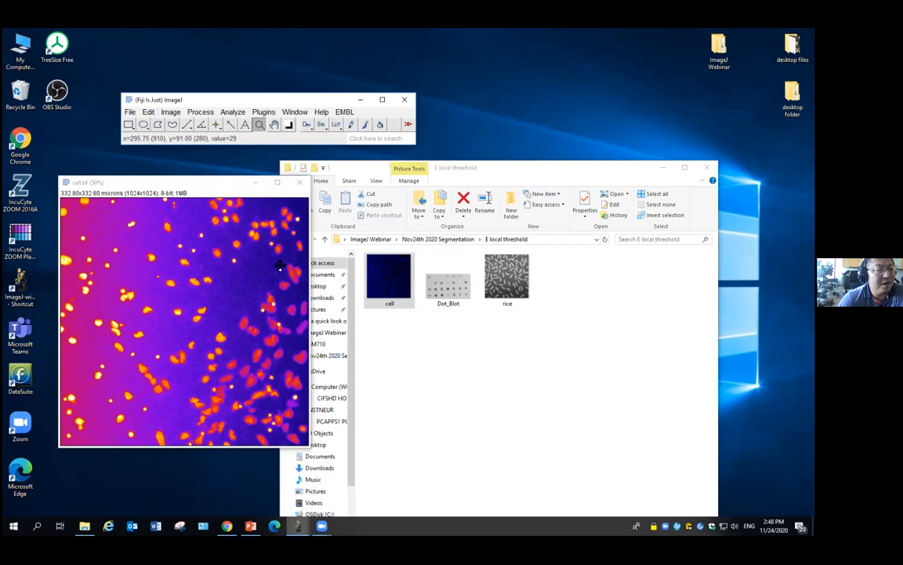
Step: Try lower global threshold limits of 61 and 99 on the cell image, and inspect the dim cells near its right edge
left_click(170, 111)
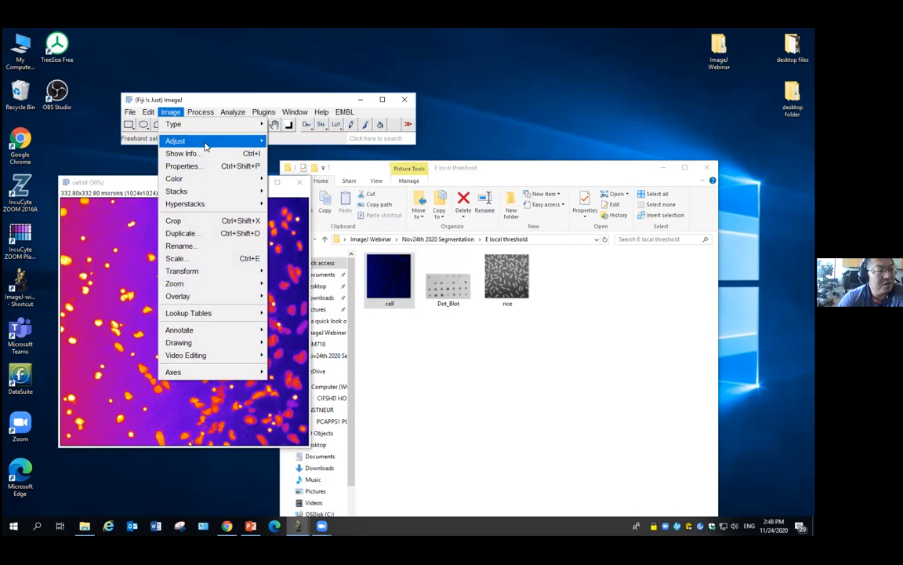
mouse_move(206, 147)
left_click(286, 178)
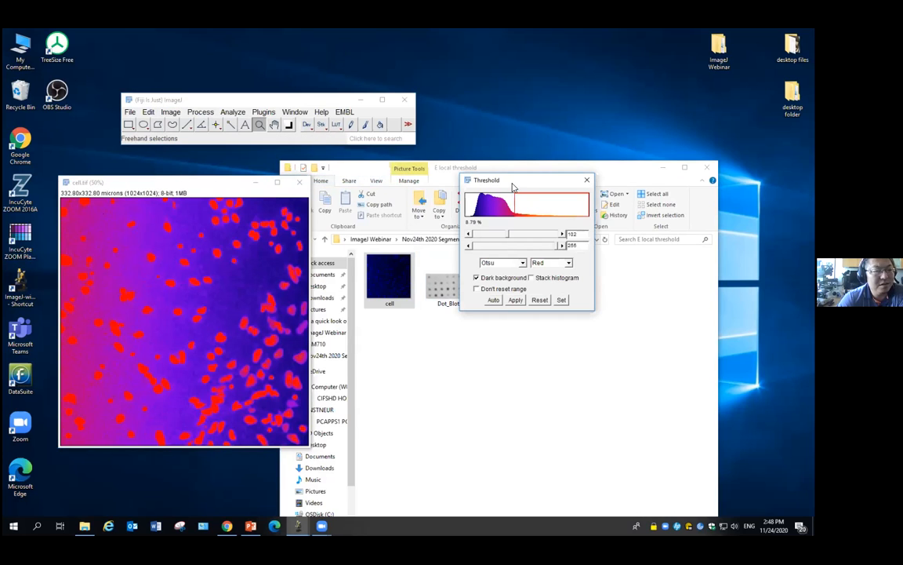
left_click_drag(514, 186, 442, 195)
left_click_drag(436, 245, 421, 245)
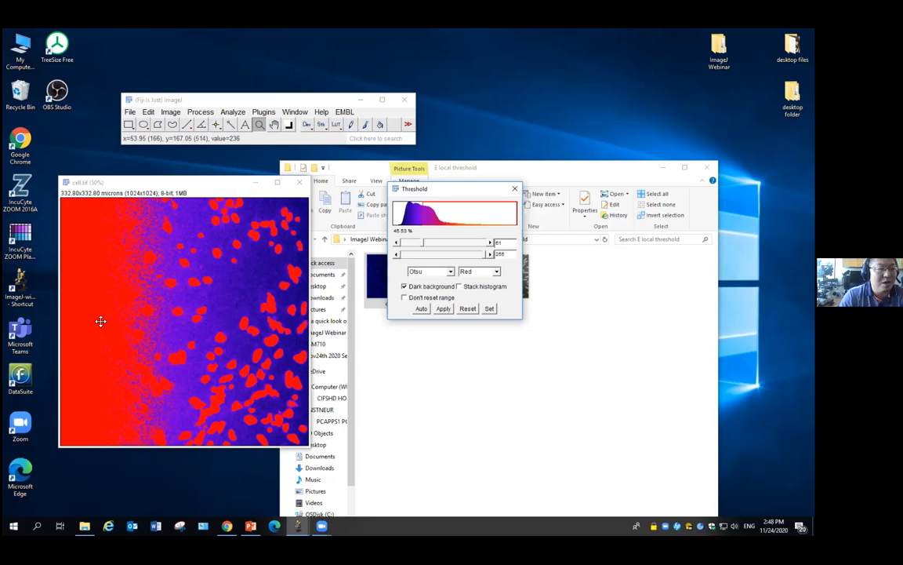
left_click_drag(419, 245, 437, 248)
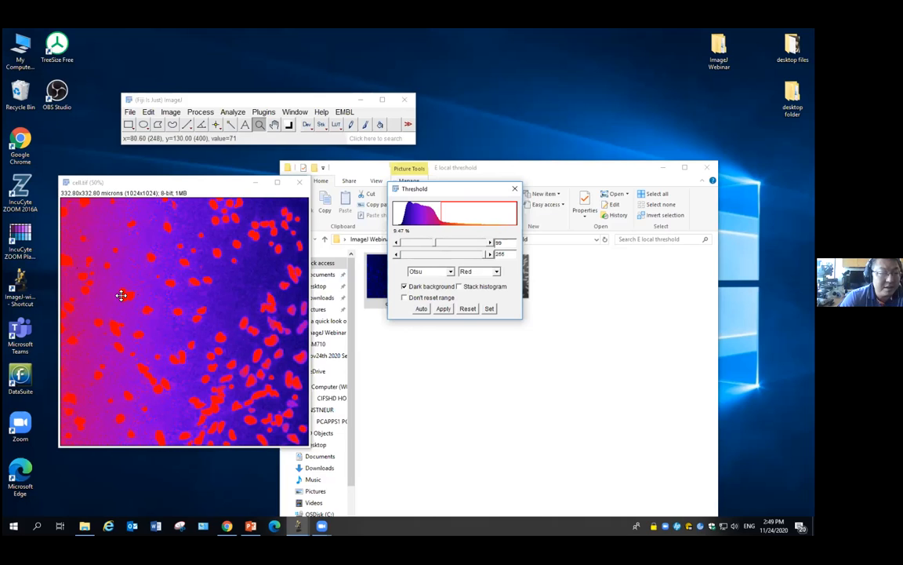
left_click(297, 331)
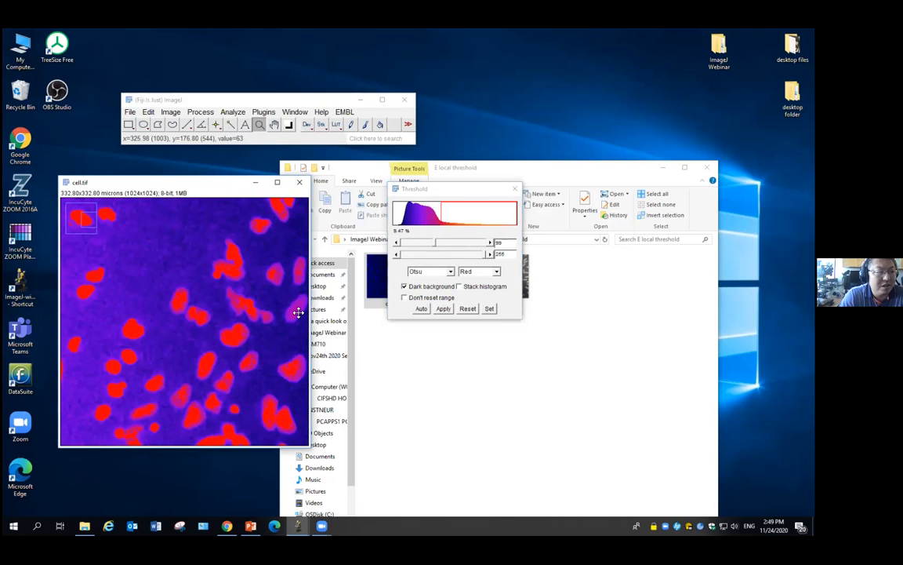
right_click(262, 317)
right_click(262, 317)
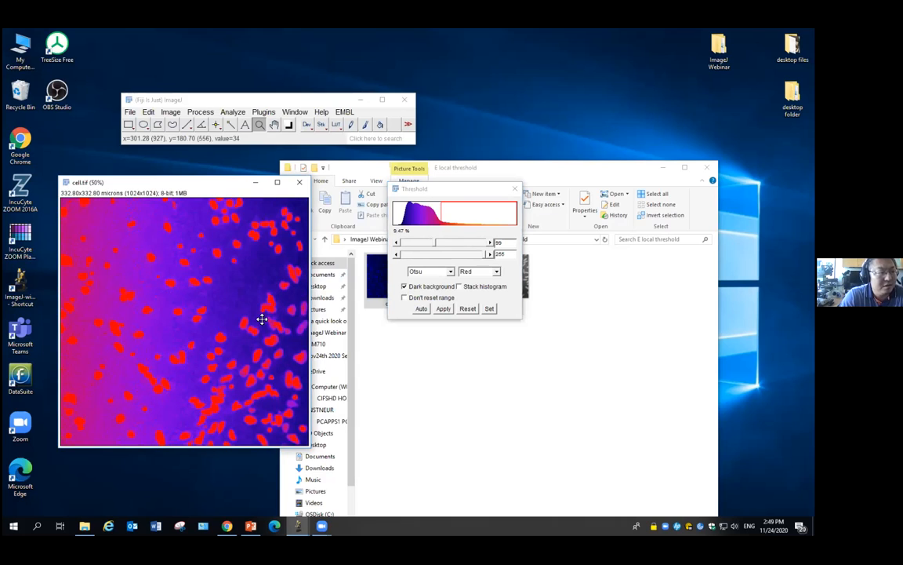
Step: Try the RenyiEntropy and Triangle global methods on the cell image, and reset and close the threshold settings
left_click(429, 271)
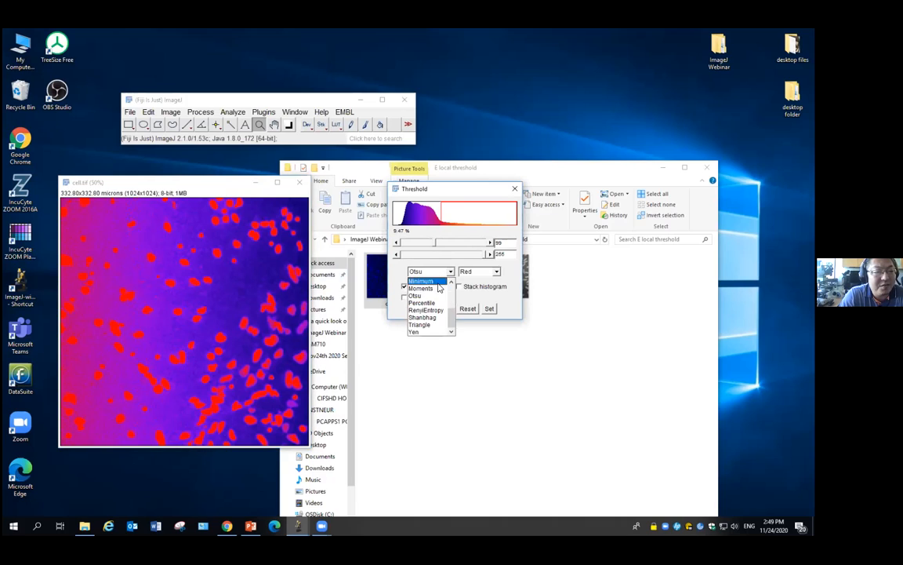
left_click(426, 310)
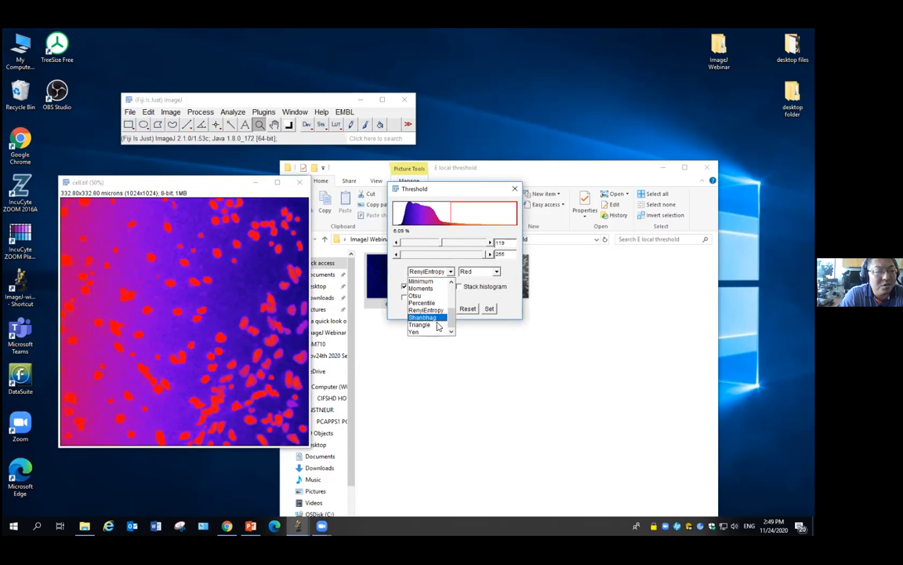
left_click(432, 316)
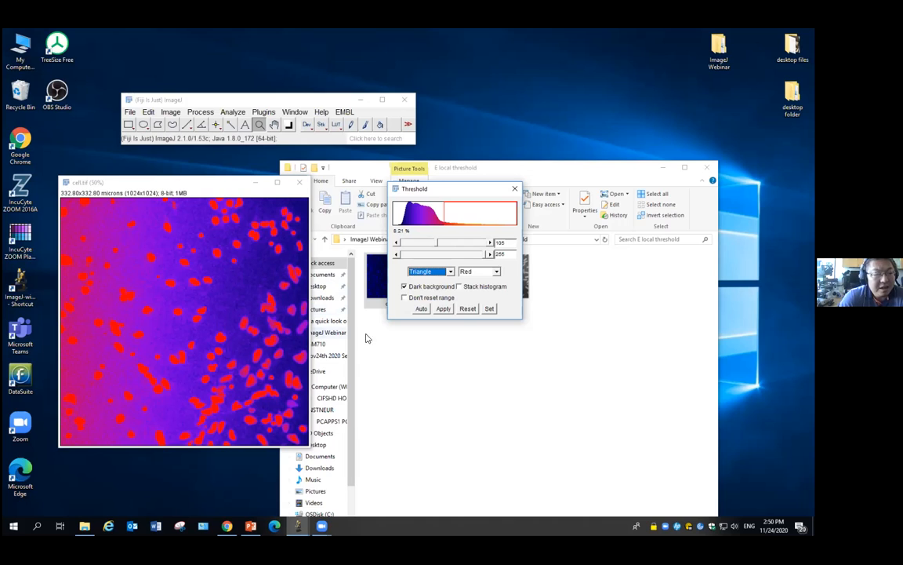
left_click(468, 309)
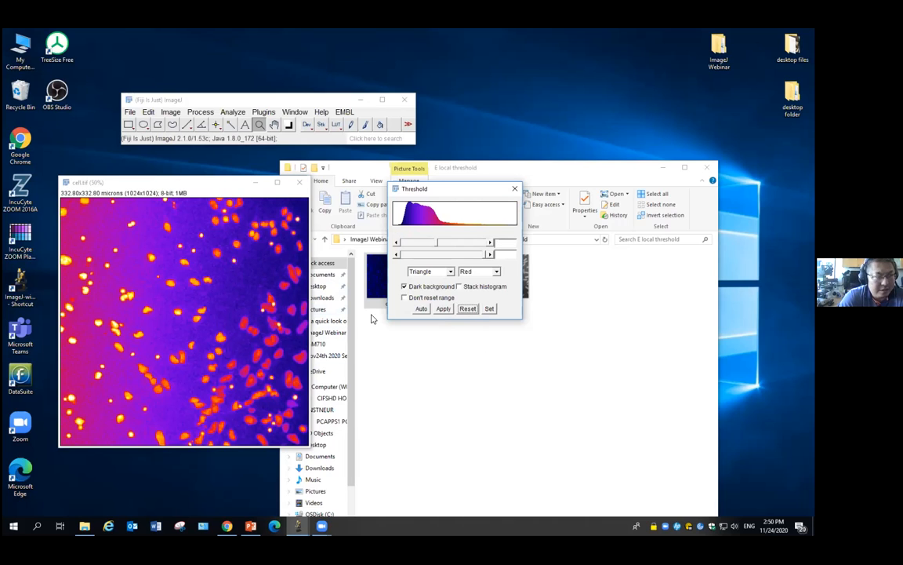
left_click_drag(509, 189, 595, 120)
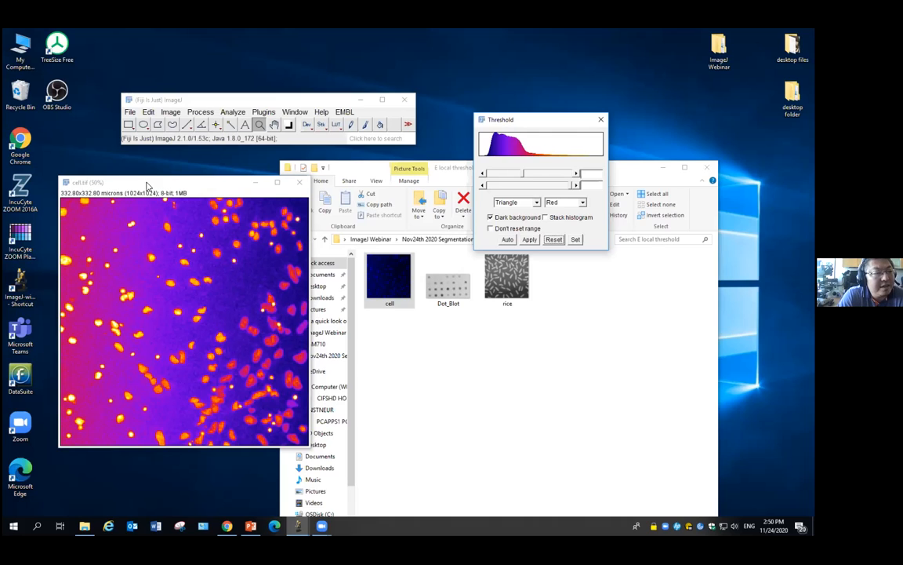
left_click_drag(148, 185, 150, 188)
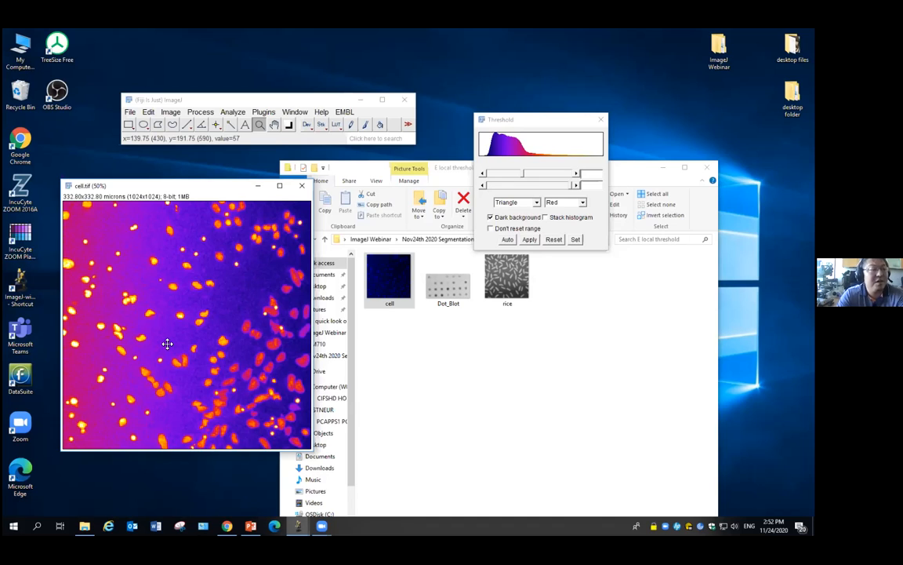
left_click(600, 120)
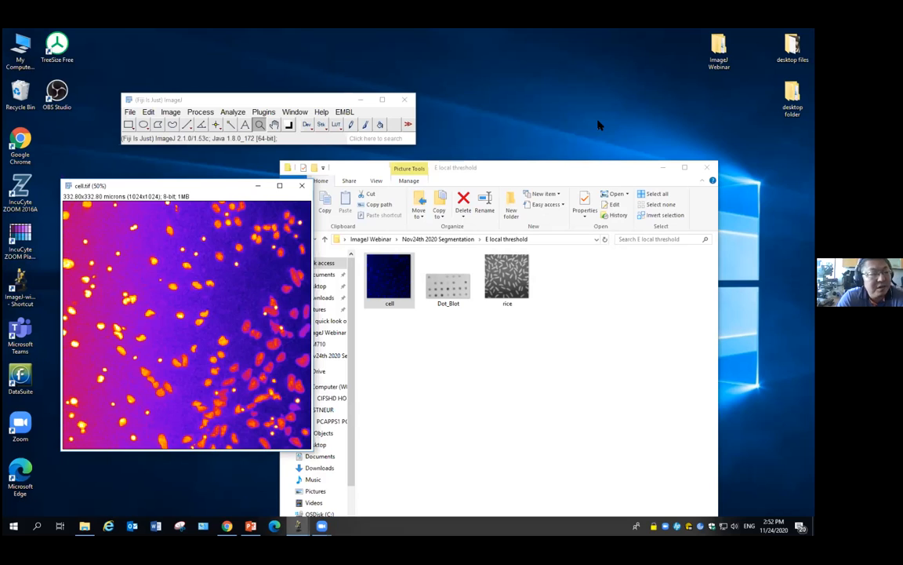
Step: Open Auto Local Threshold for the cell image and browse its available methods, keeping Try all selected
left_click(172, 112)
mouse_move(177, 141)
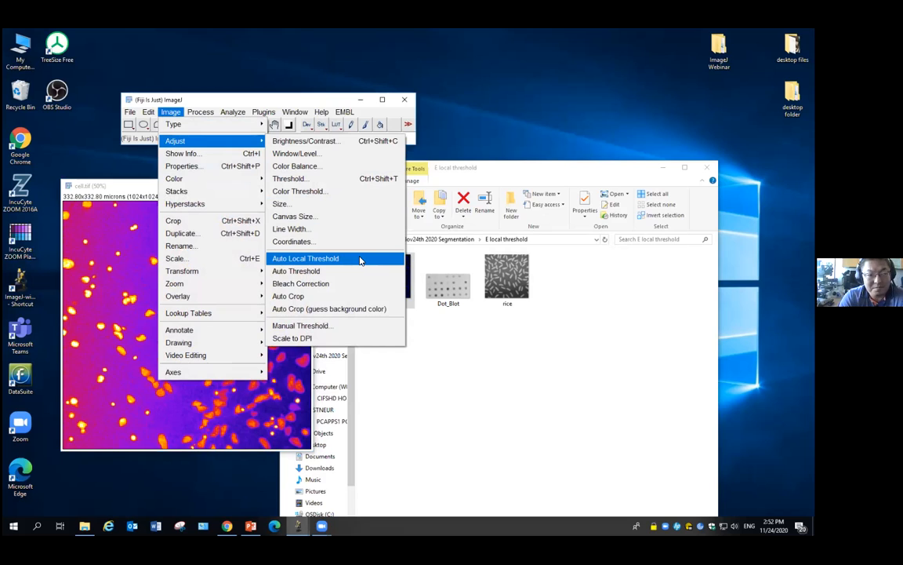
left_click(360, 259)
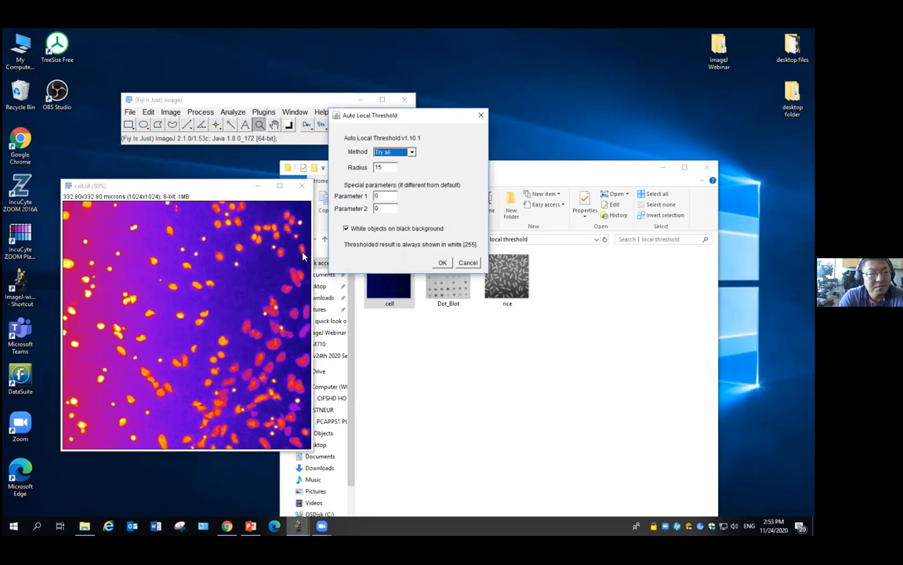
left_click_drag(382, 115, 516, 138)
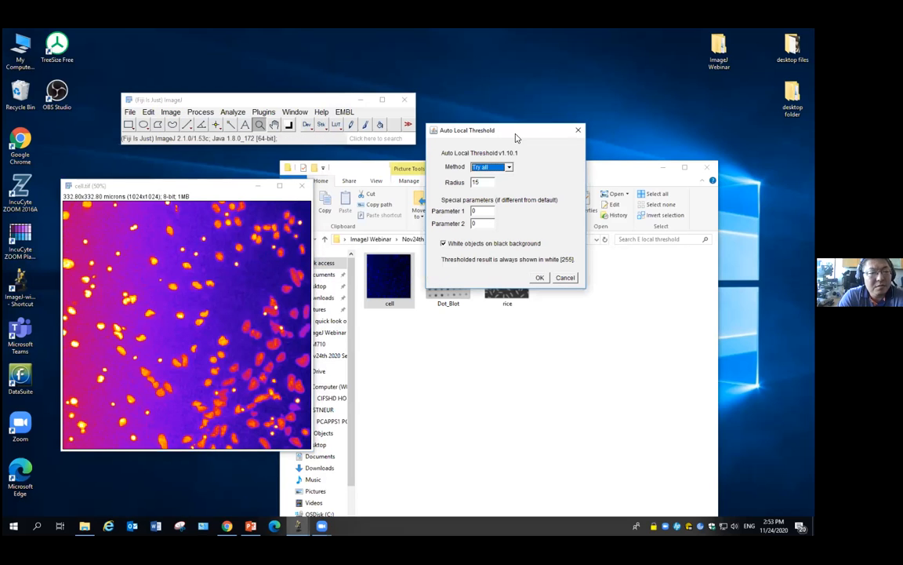
left_click(506, 171)
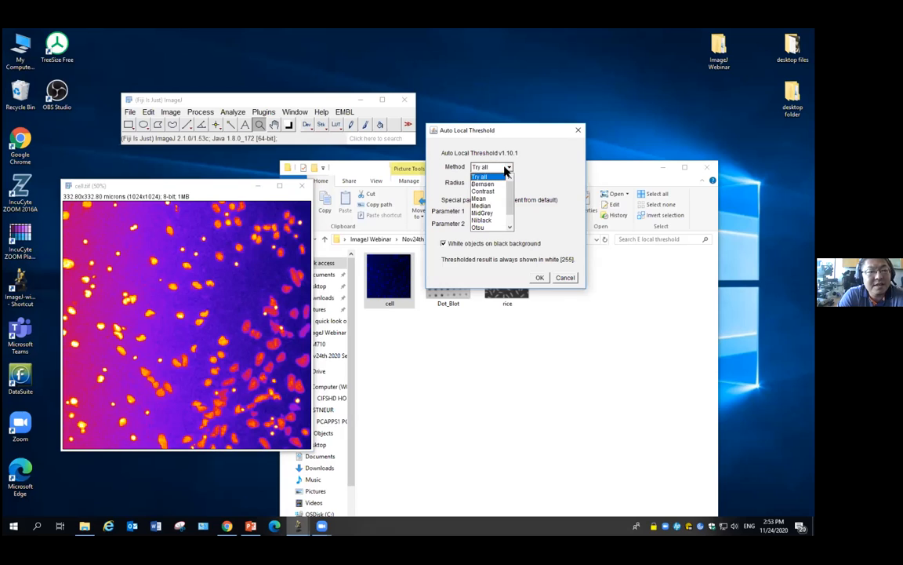
scroll(511, 196, "down", 1)
scroll(502, 200, "up", 1)
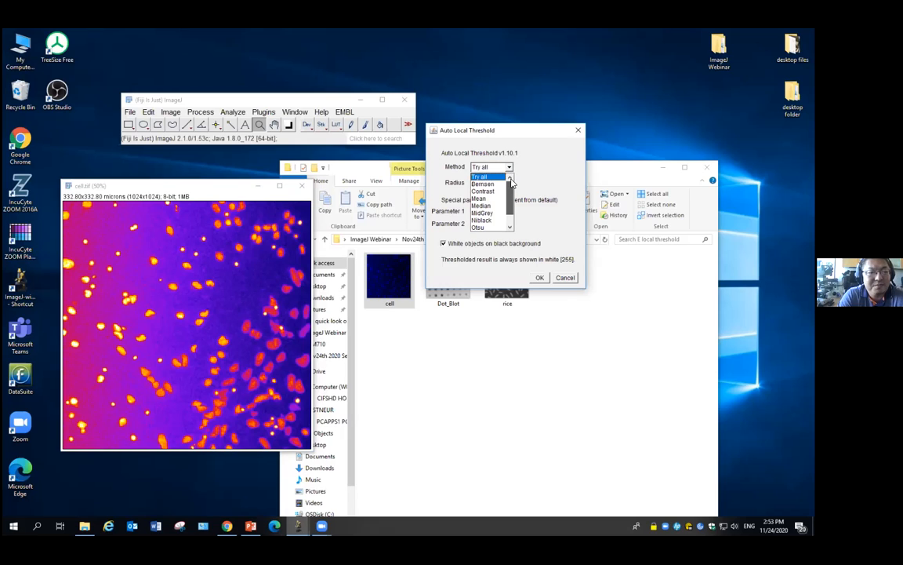
left_click(482, 164)
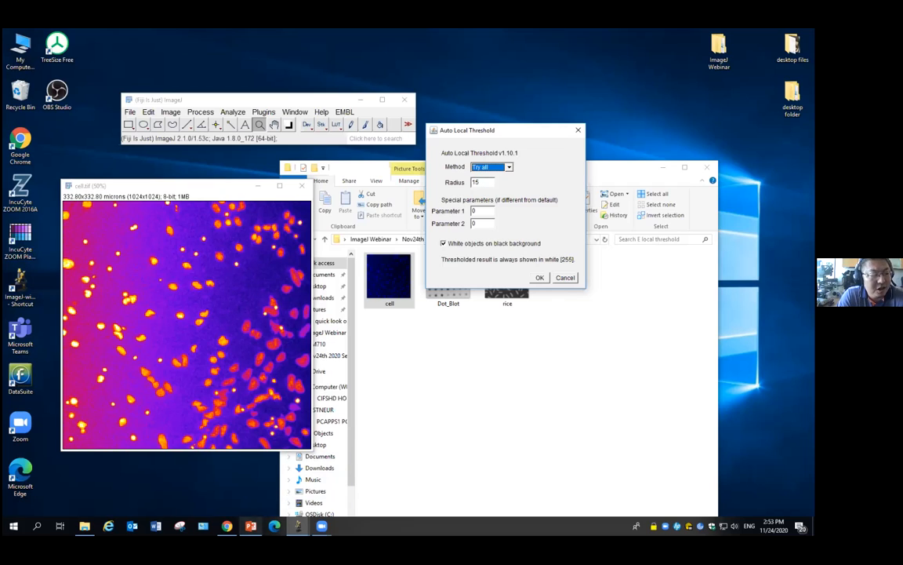
Step: Switch to Chrome, examine the Bernsen method section of the ImageJ Auto Local Threshold page, and minimize the browser
left_click(227, 525)
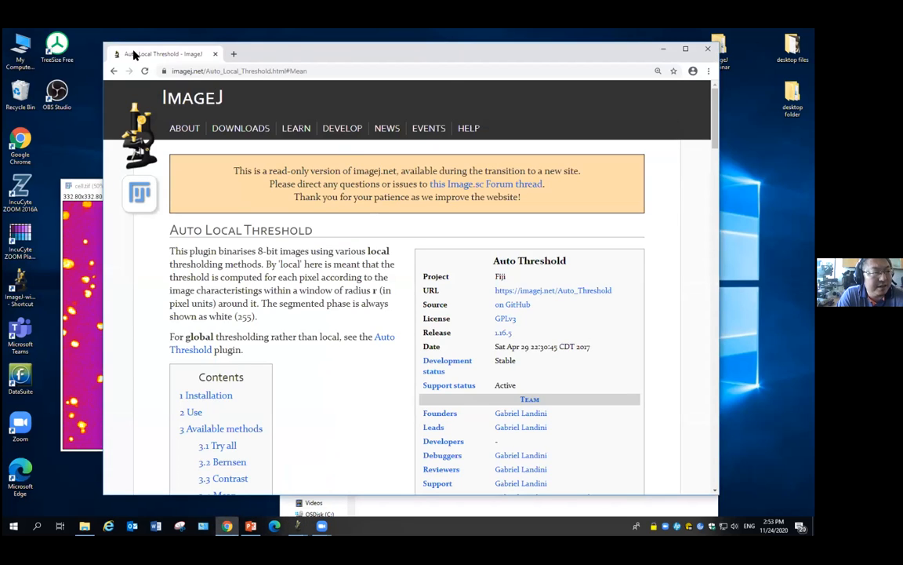
left_click_drag(258, 53, 233, 84)
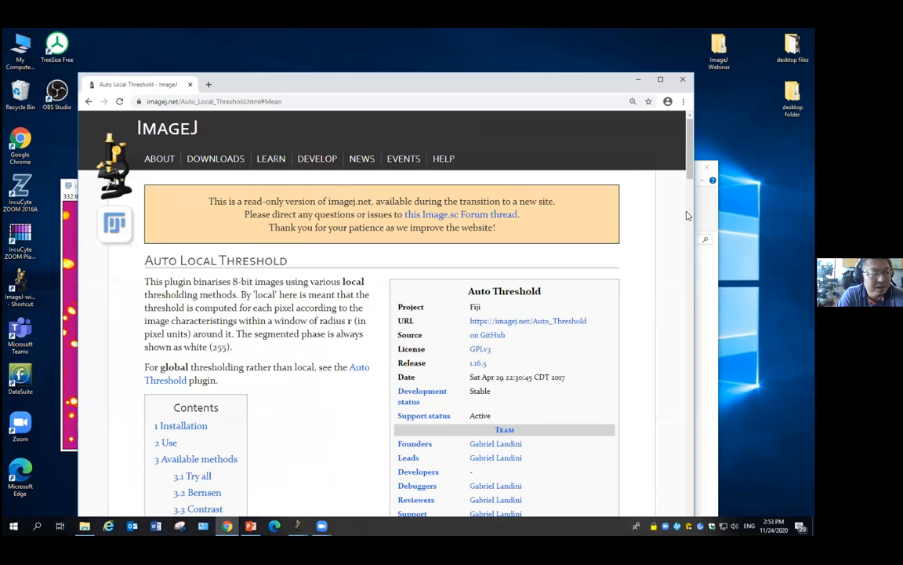
left_click_drag(688, 149, 688, 196)
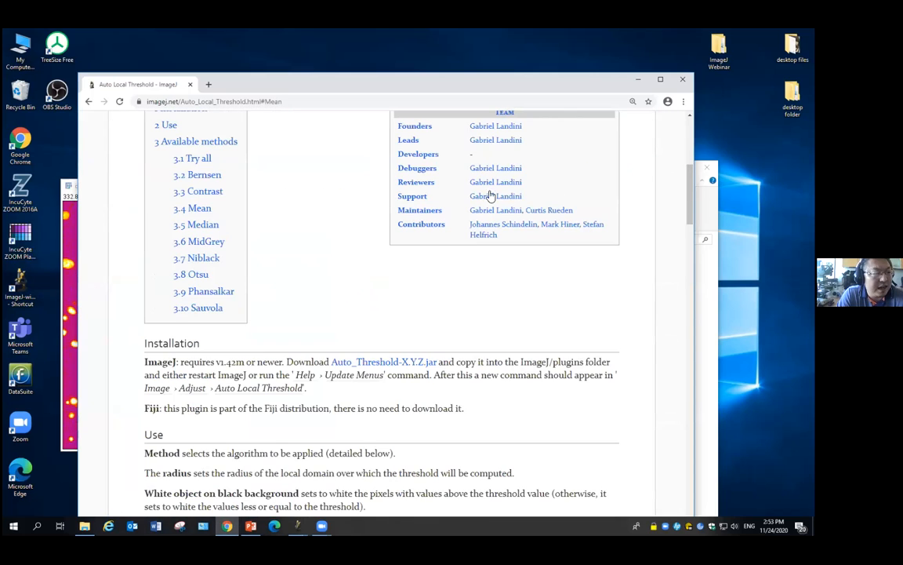
left_click(202, 175)
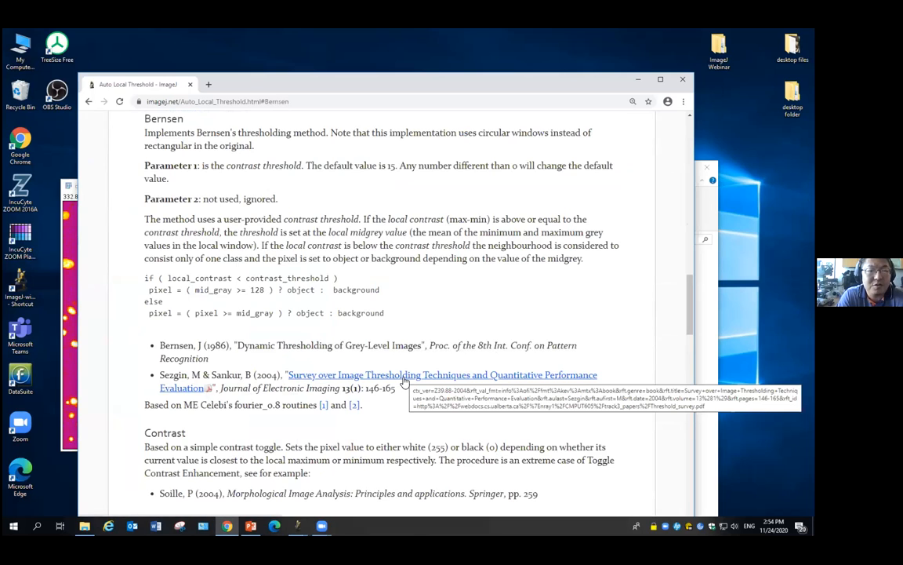
left_click(639, 80)
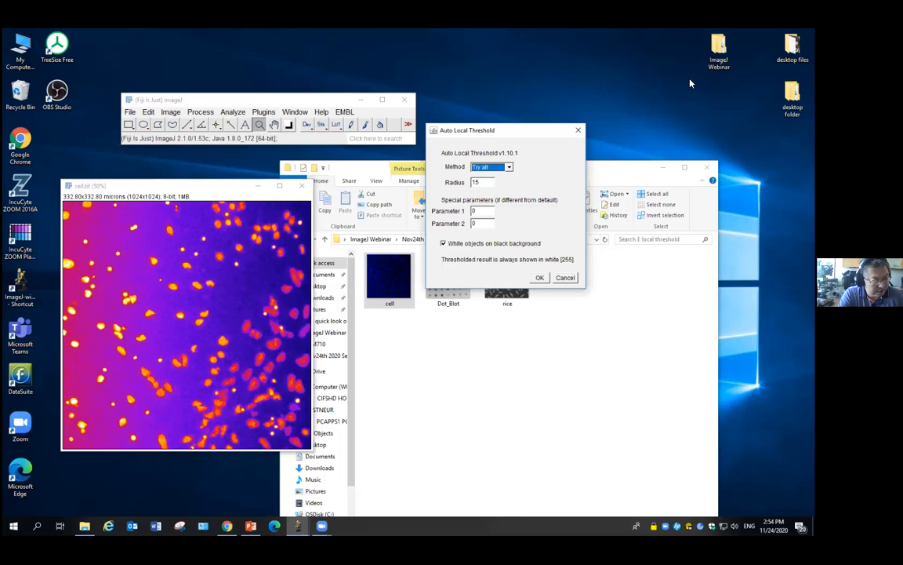
Step: Run the Niblack local threshold on the cell image with radius 75, parameter 1 at -0.2 and parameter 2 at -40
left_click(508, 168)
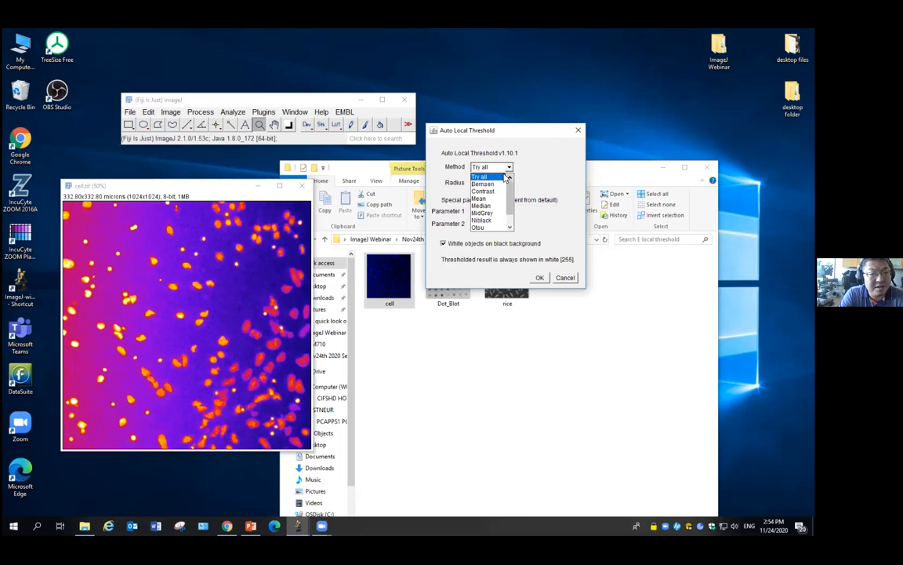
left_click(496, 220)
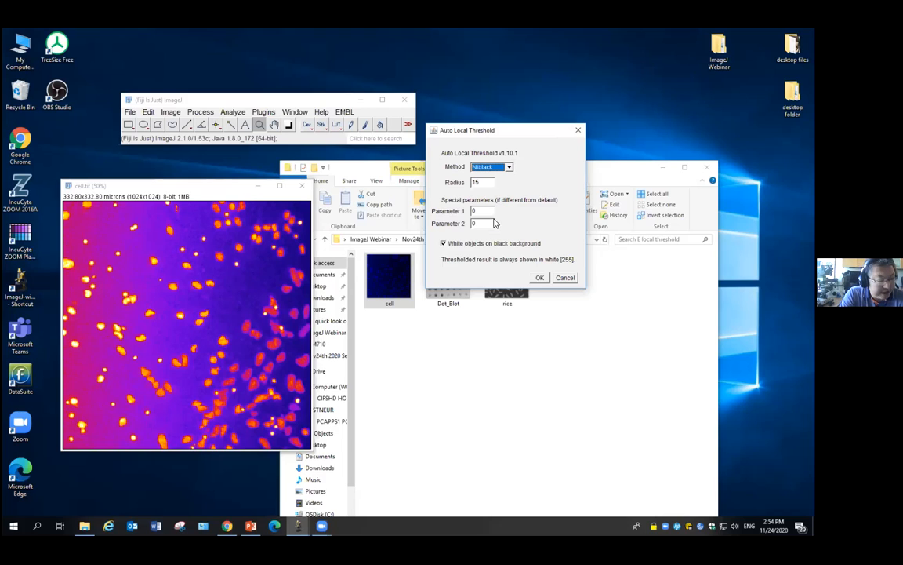
left_click(485, 181)
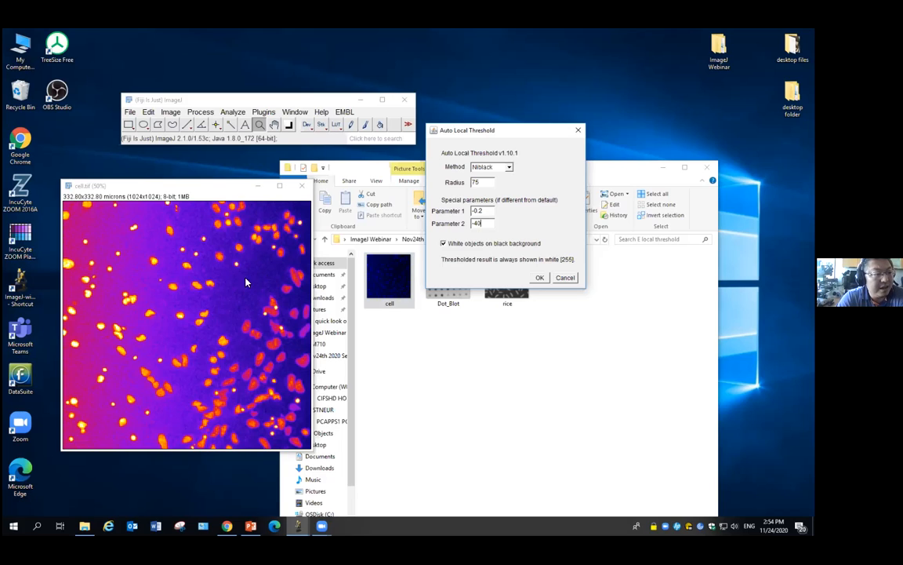
left_click(542, 280)
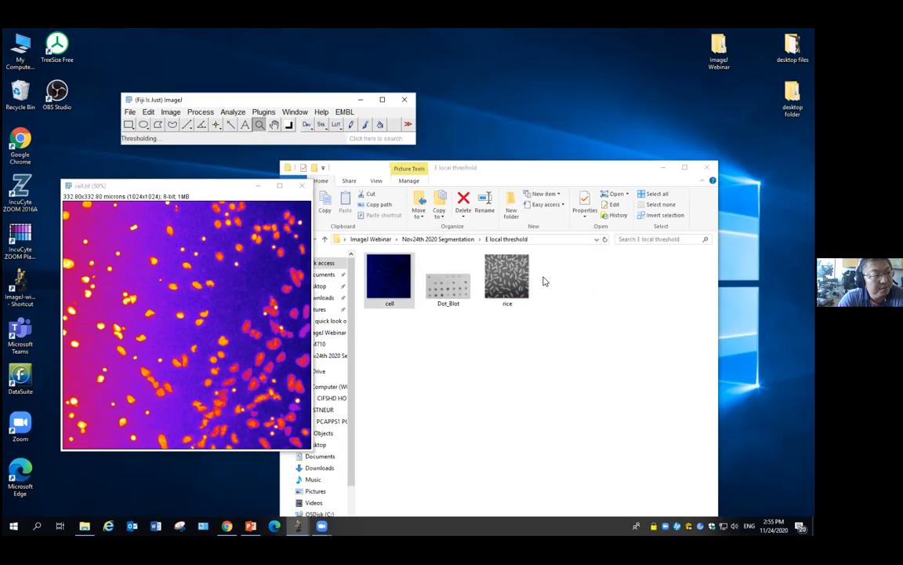
Step: Load the original cell image again, place it beside the binary result, and open the global Threshold settings for it
left_click_drag(367, 274, 259, 124)
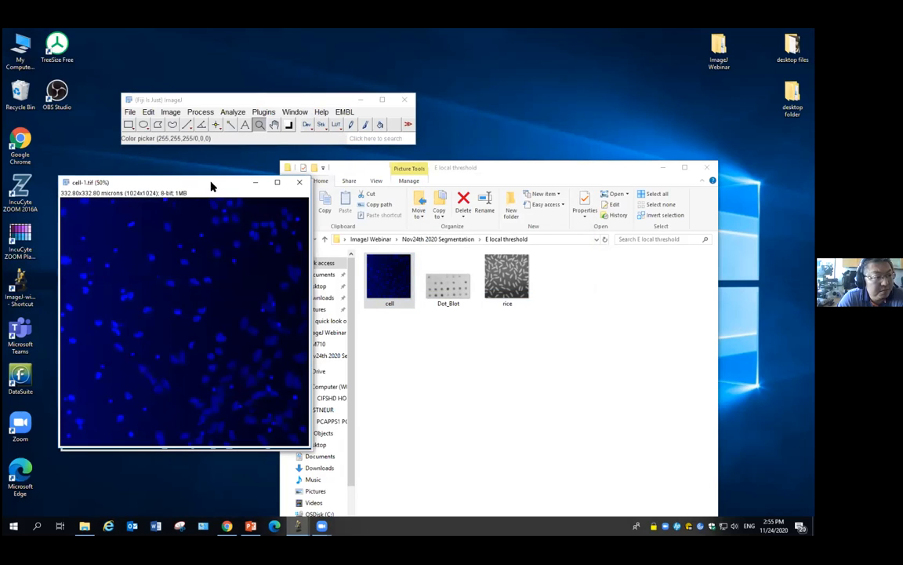
left_click_drag(227, 188, 427, 183)
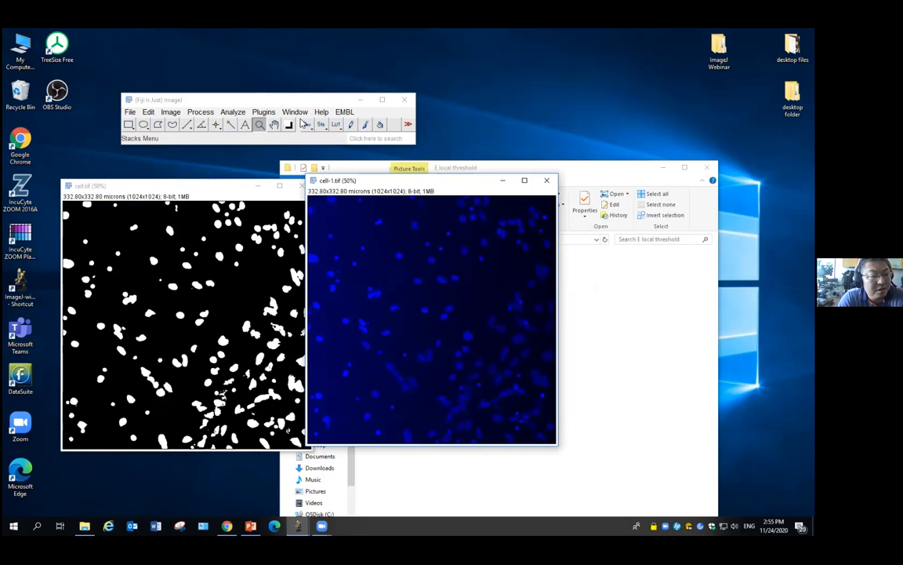
left_click(170, 111)
mouse_move(206, 143)
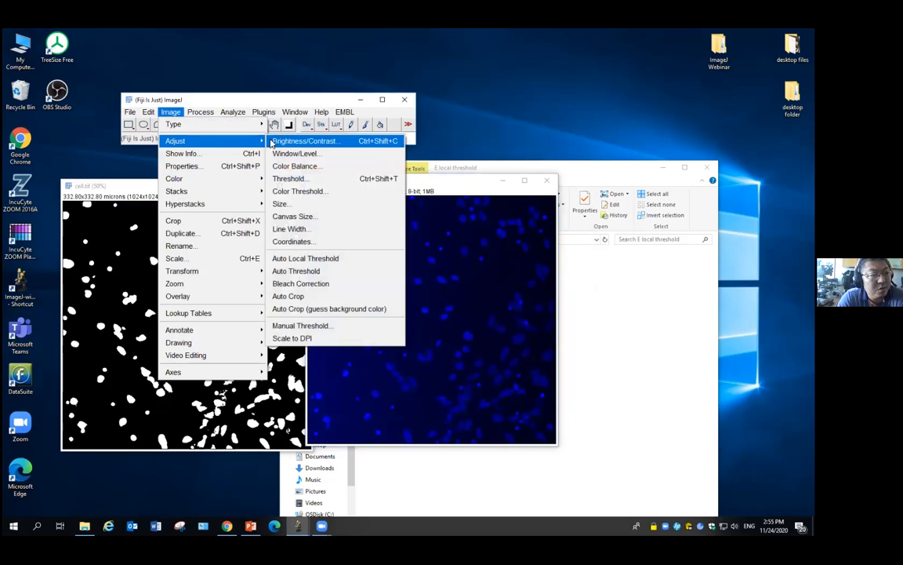
left_click(312, 176)
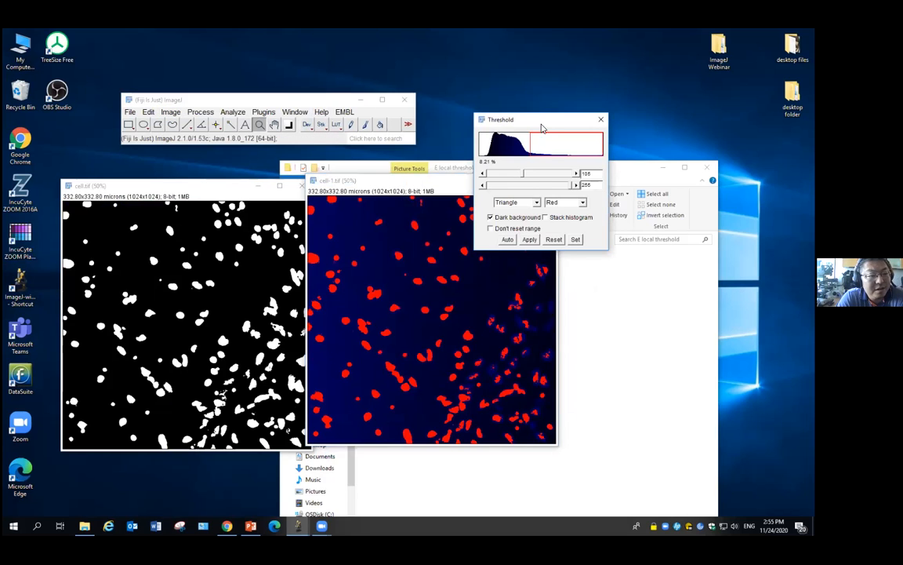
Step: Arrange the binary and original cell images side by side and lower the global threshold's minimum to 76 on the original
left_click_drag(494, 117, 563, 102)
left_click_drag(212, 187, 158, 172)
left_click(388, 185)
left_click_drag(388, 184, 353, 178)
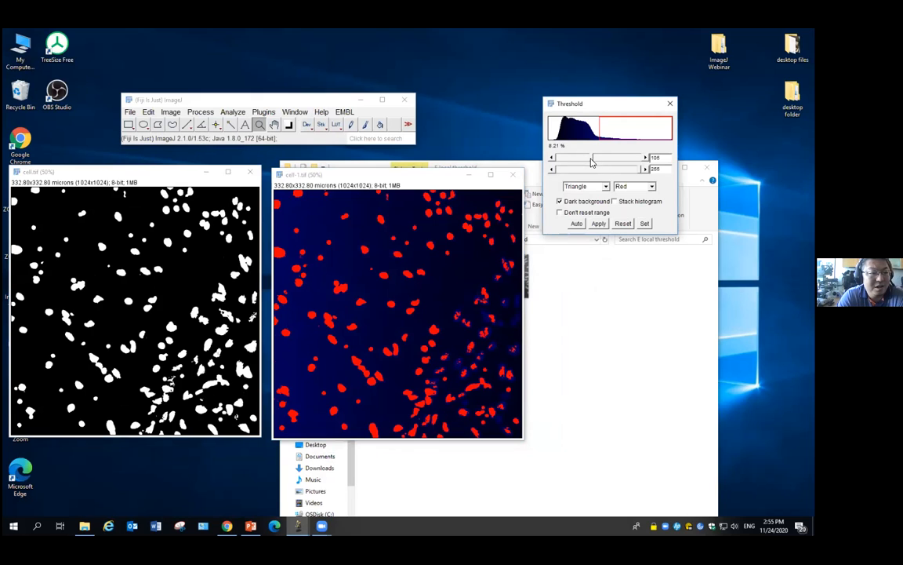
left_click_drag(590, 161, 582, 162)
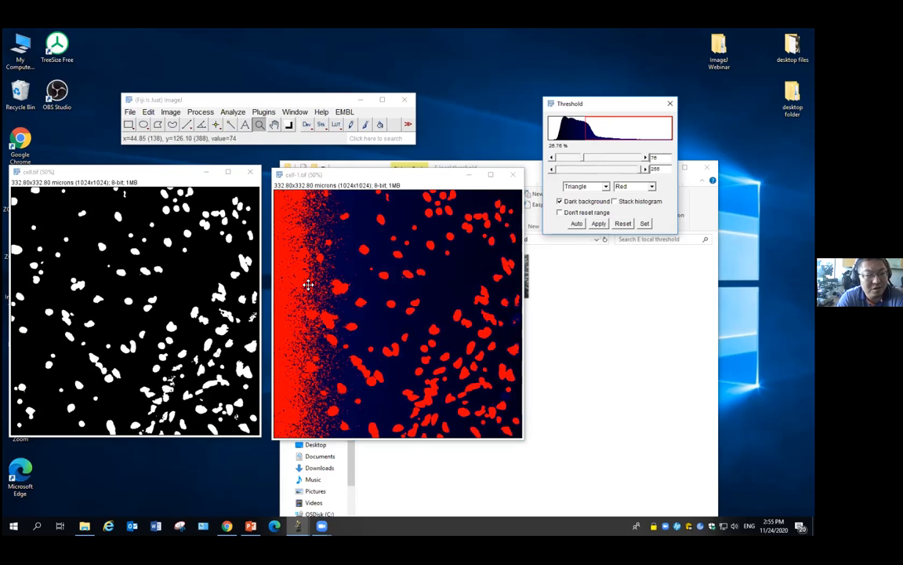
Step: Reset the global threshold and close its settings along with both cell images
left_click(622, 224)
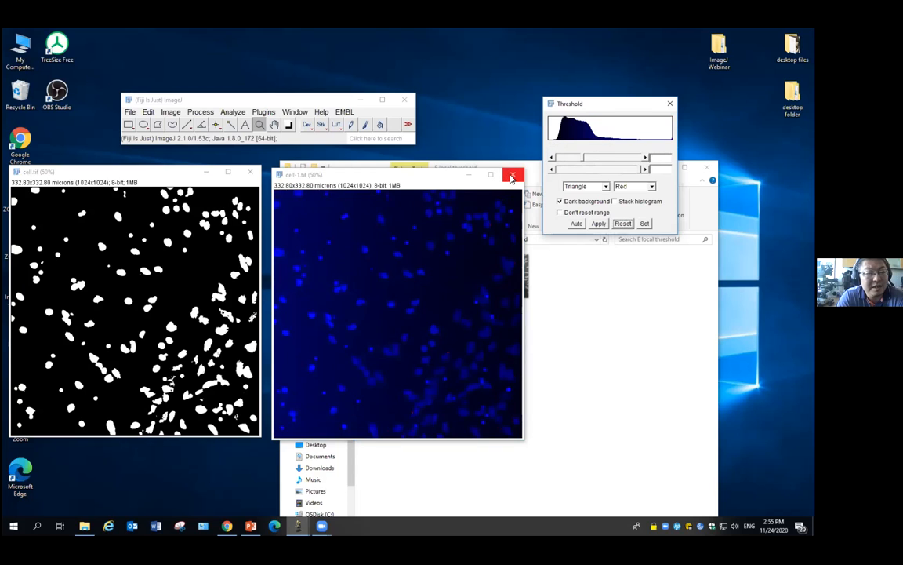
left_click(510, 177)
left_click(669, 102)
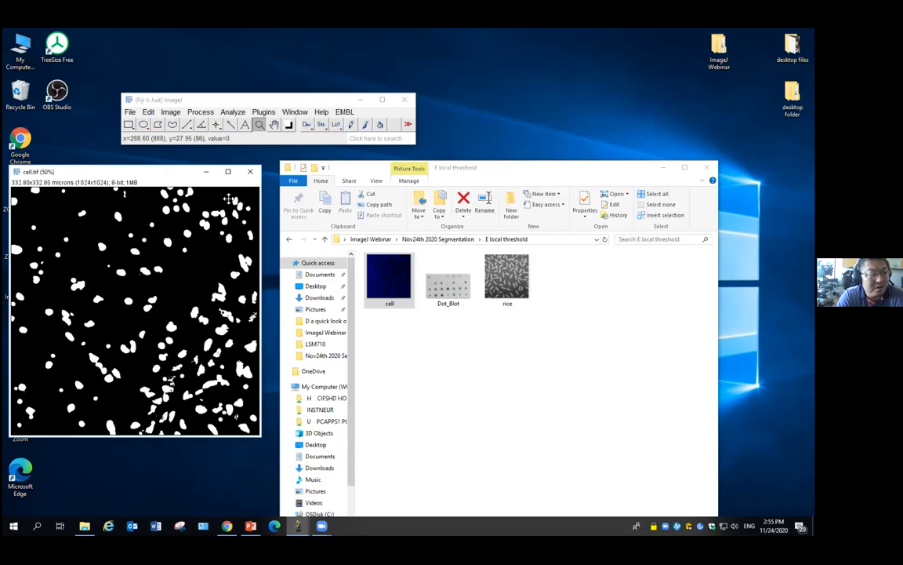
left_click(250, 170)
Step: Open the rice image in Fiji and bring up the global Threshold settings for it
left_click_drag(514, 290, 219, 118)
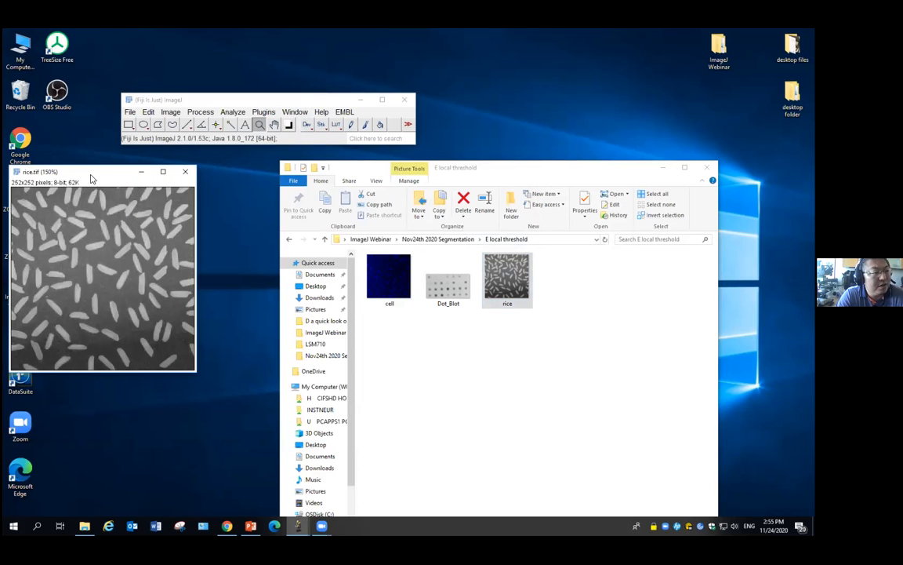
left_click_drag(90, 178, 151, 185)
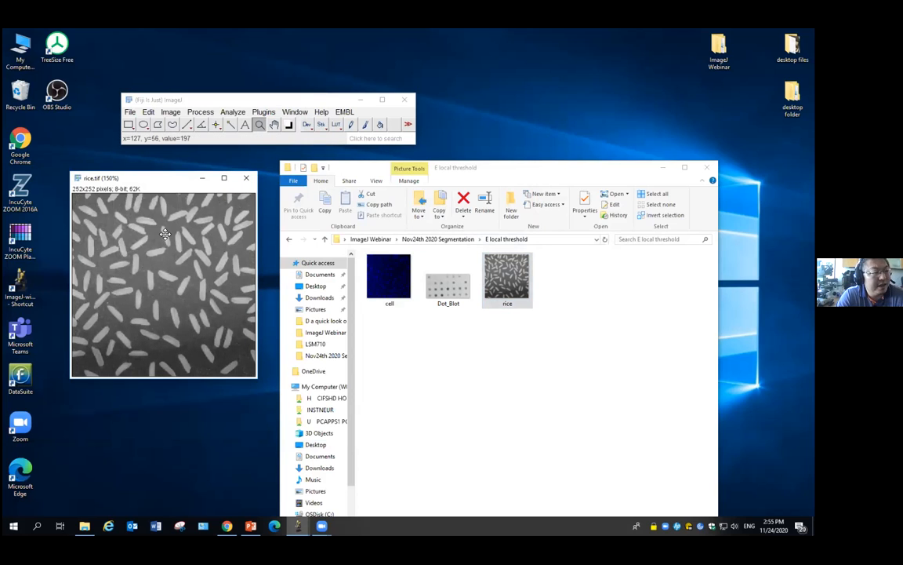
left_click(170, 111)
mouse_move(189, 141)
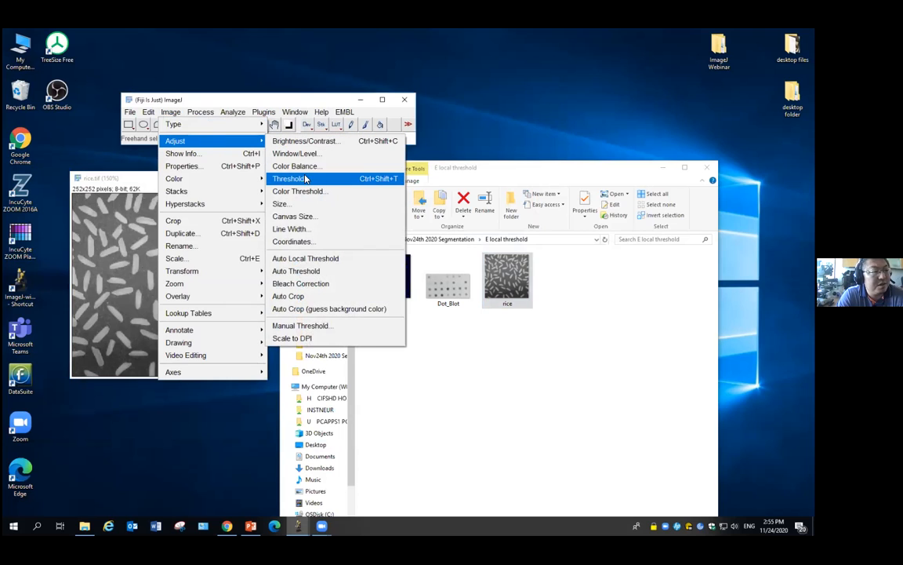
left_click(287, 178)
left_click_drag(583, 110, 509, 151)
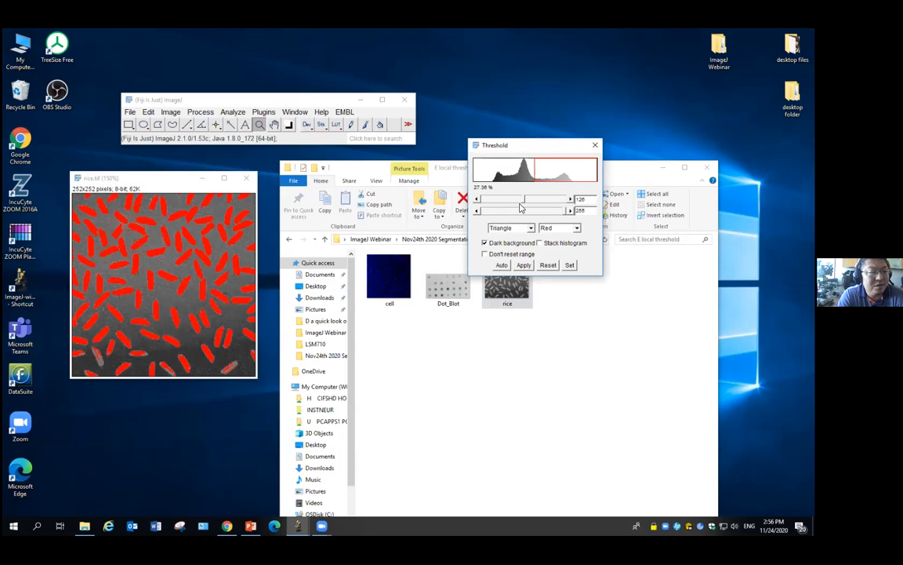
Step: Try global threshold minimums of 105 and 132 on the rice image, reset the threshold, and close its settings
left_click_drag(523, 205, 515, 204)
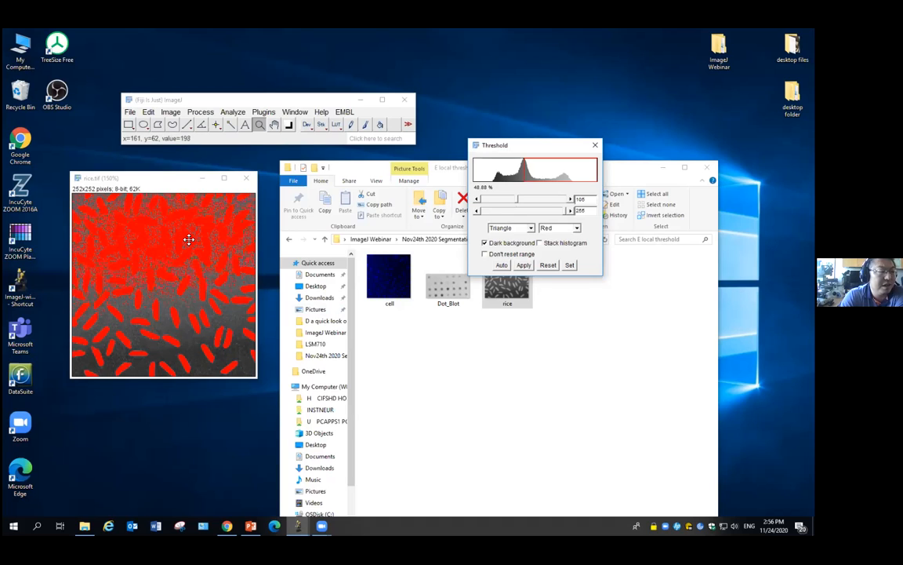
left_click_drag(515, 204, 525, 200)
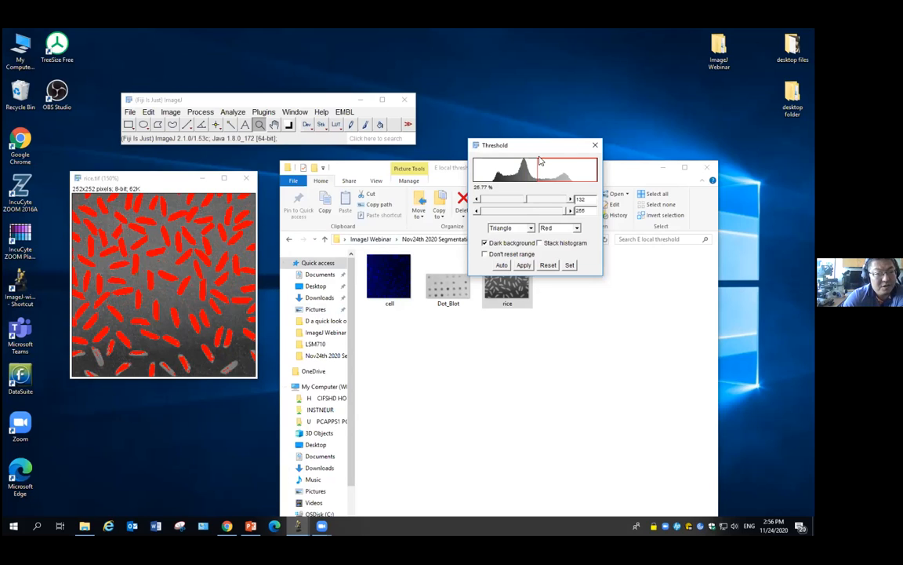
left_click(548, 265)
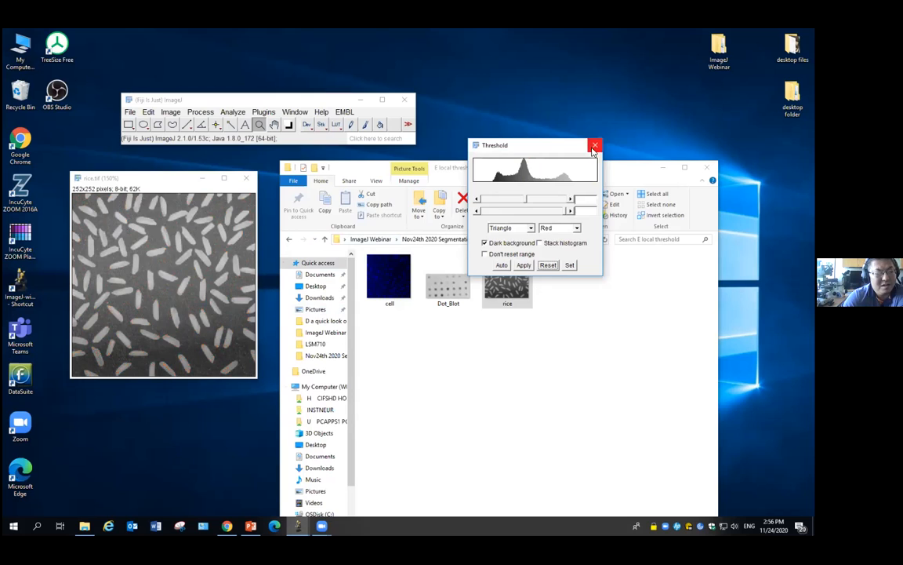
left_click(595, 145)
Step: Run the Bernsen local threshold on the rice image with radius 15, keeping white objects on black background enabled
left_click(168, 111)
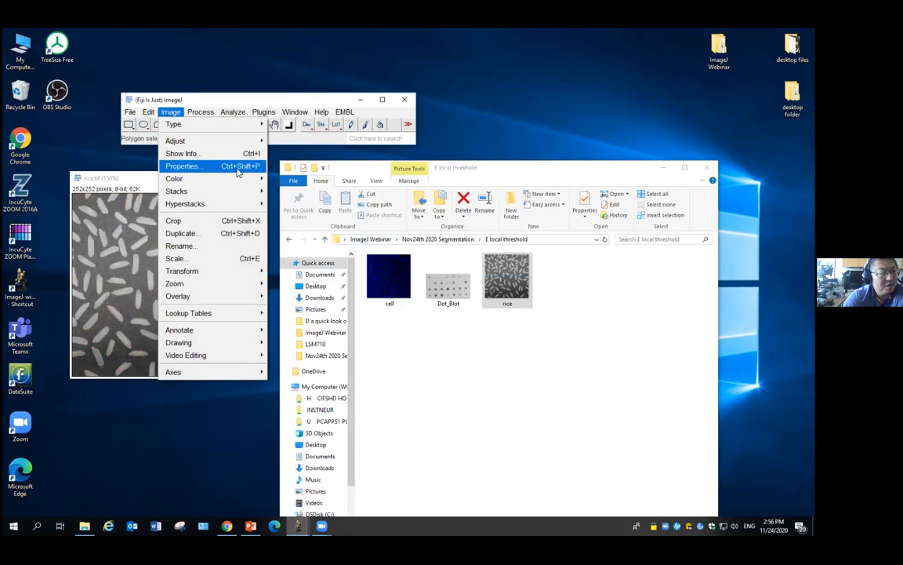
mouse_move(243, 142)
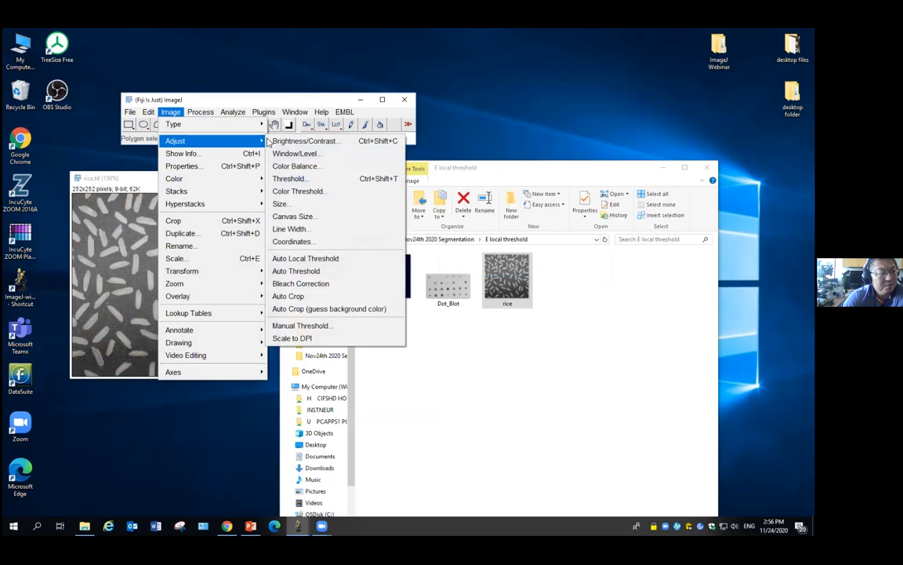
left_click(348, 258)
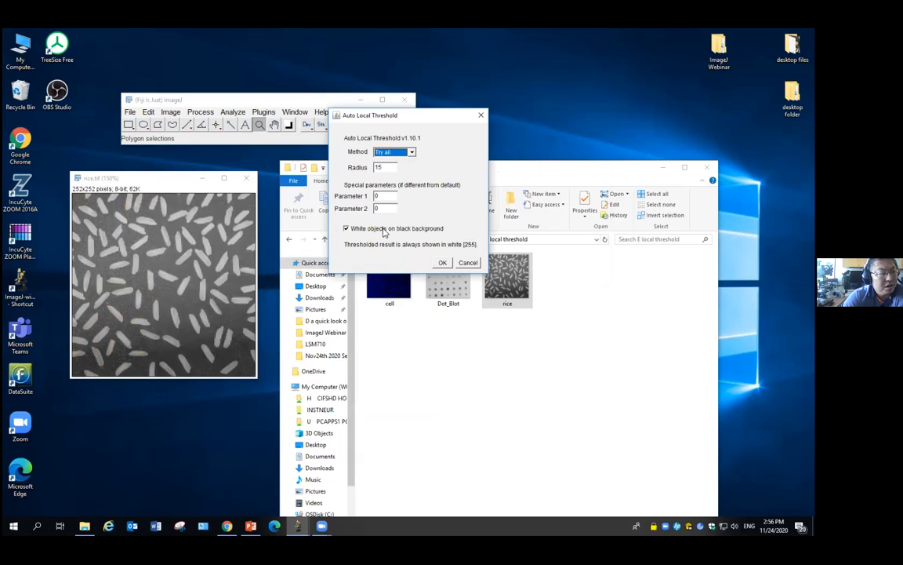
left_click(410, 153)
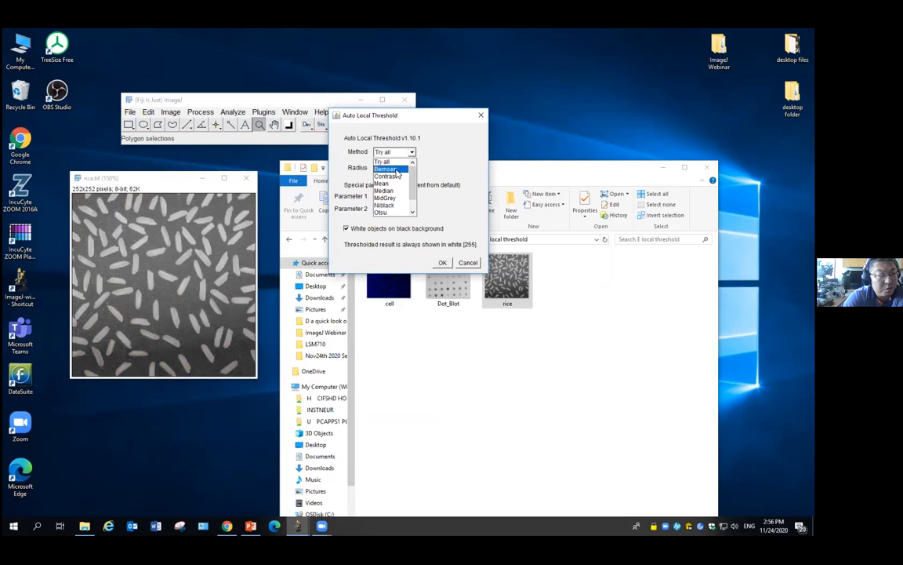
left_click(399, 171)
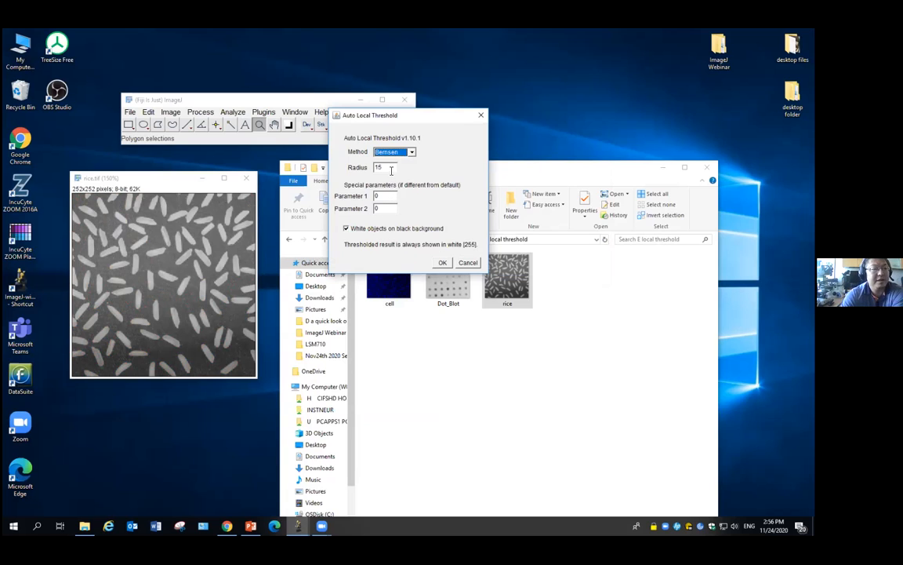
left_click(443, 263)
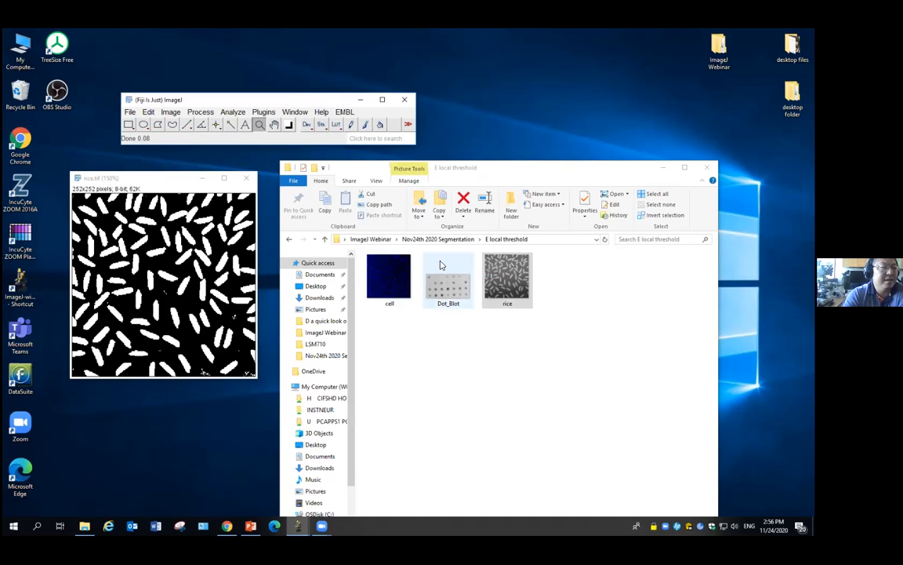
Step: Load the original rice image again beside the binary result for comparison, and close both rice images
left_click_drag(508, 276, 308, 124)
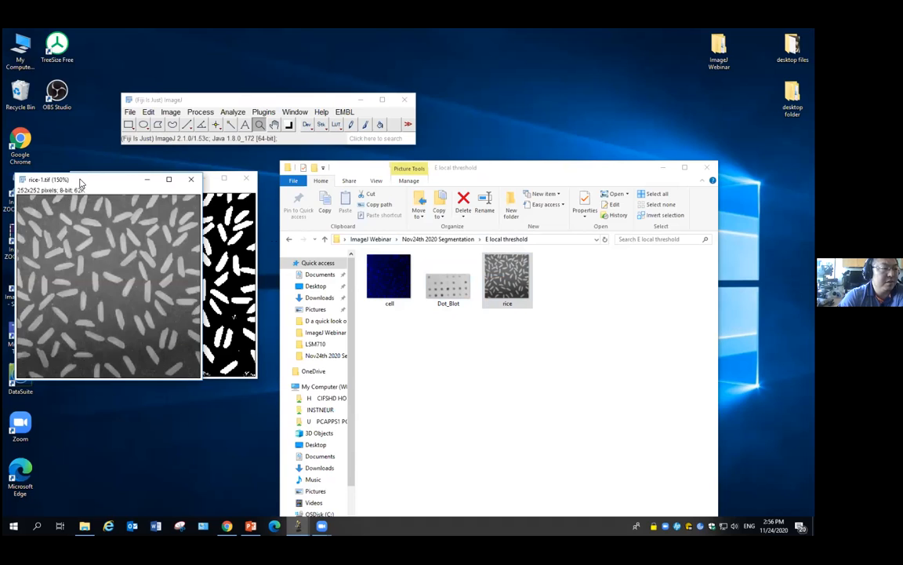
left_click_drag(81, 183, 332, 181)
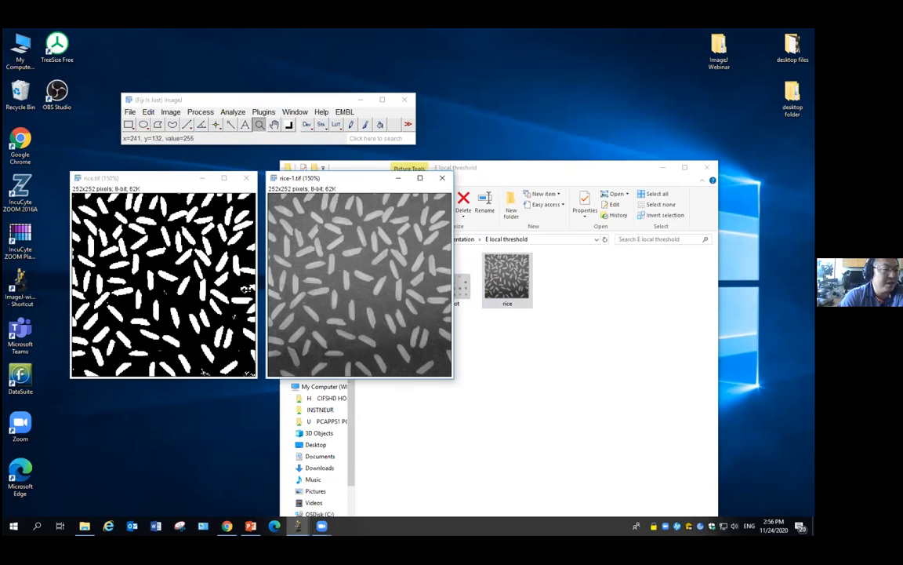
left_click(247, 179)
left_click(441, 178)
Step: Open the Dot_Blot image and run the Mean local threshold with radius 75 and white objects on black background disabled
left_click_drag(448, 279, 215, 119)
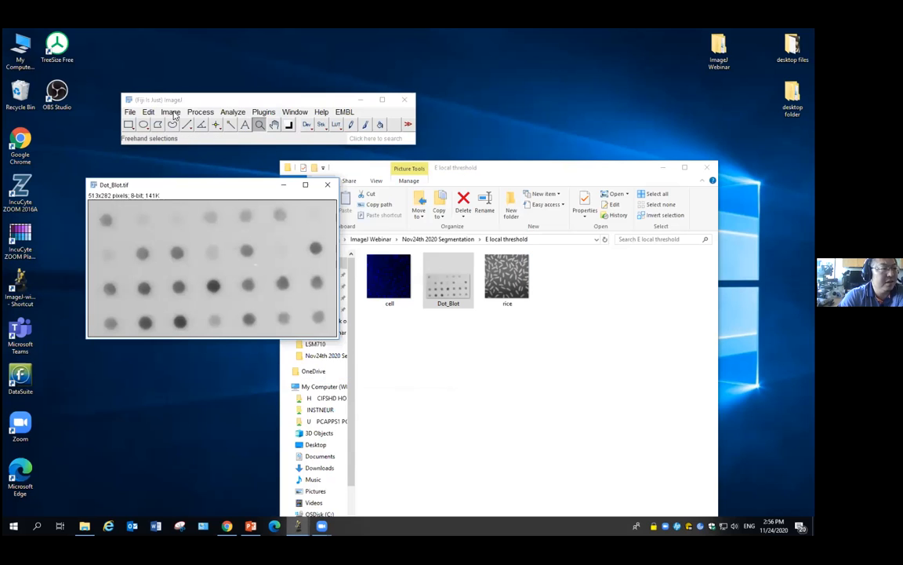
left_click(172, 113)
mouse_move(188, 141)
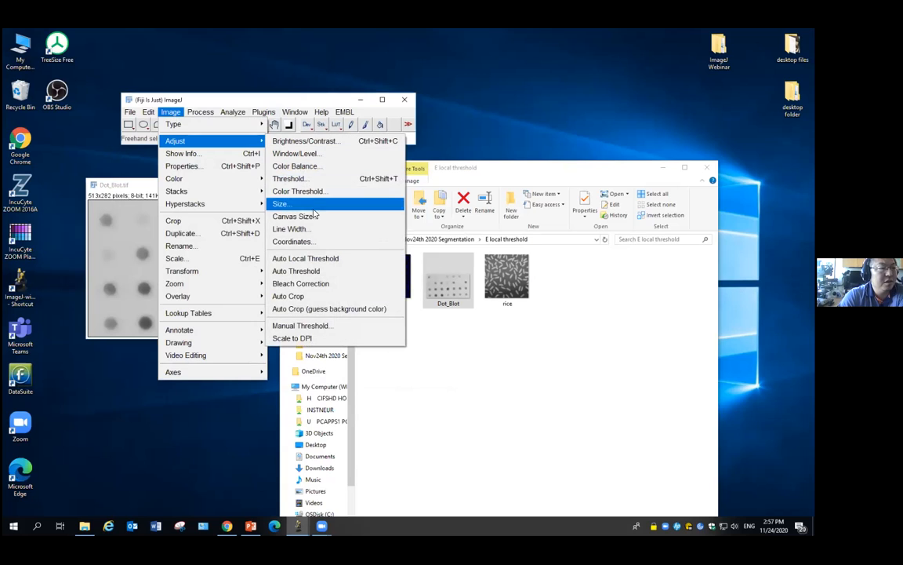
left_click(337, 258)
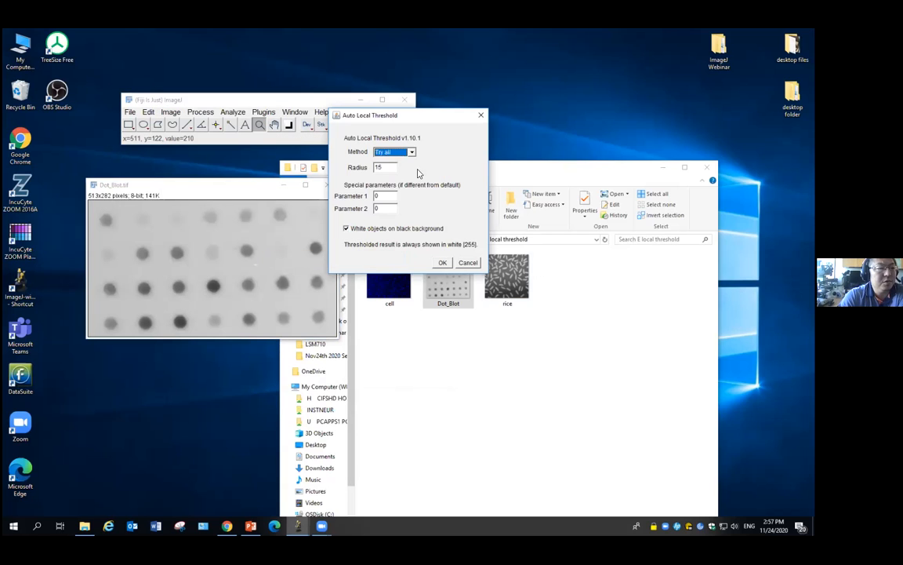
left_click_drag(421, 119, 453, 122)
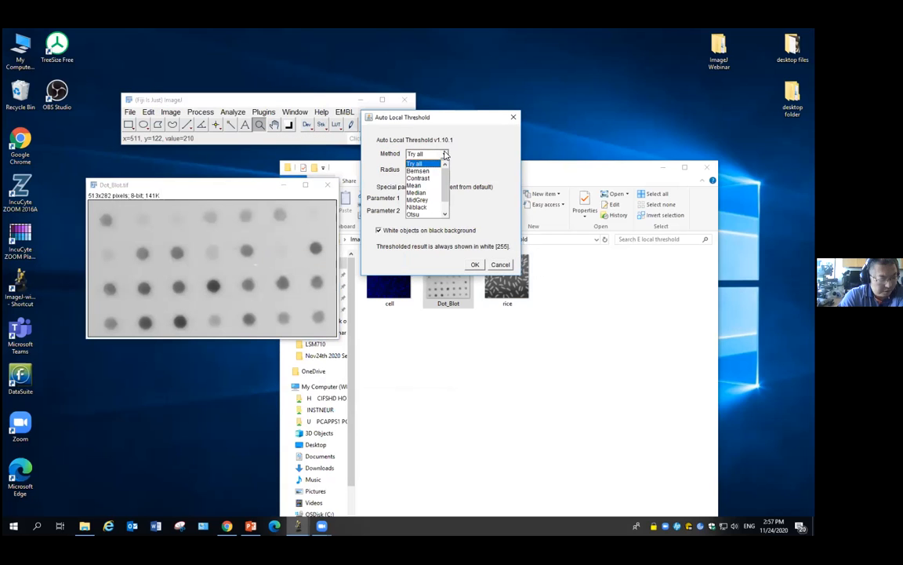
left_click(417, 185)
key("Tab")
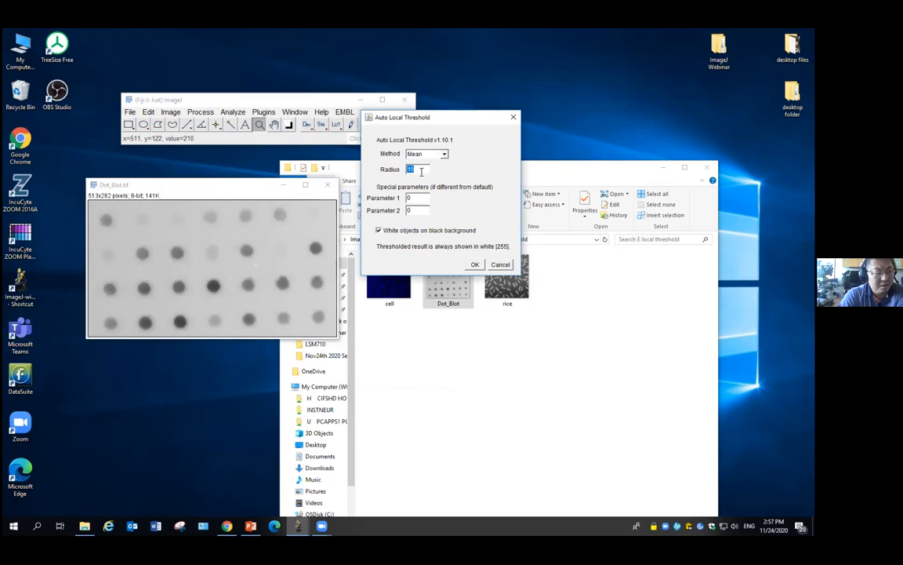
type("7")
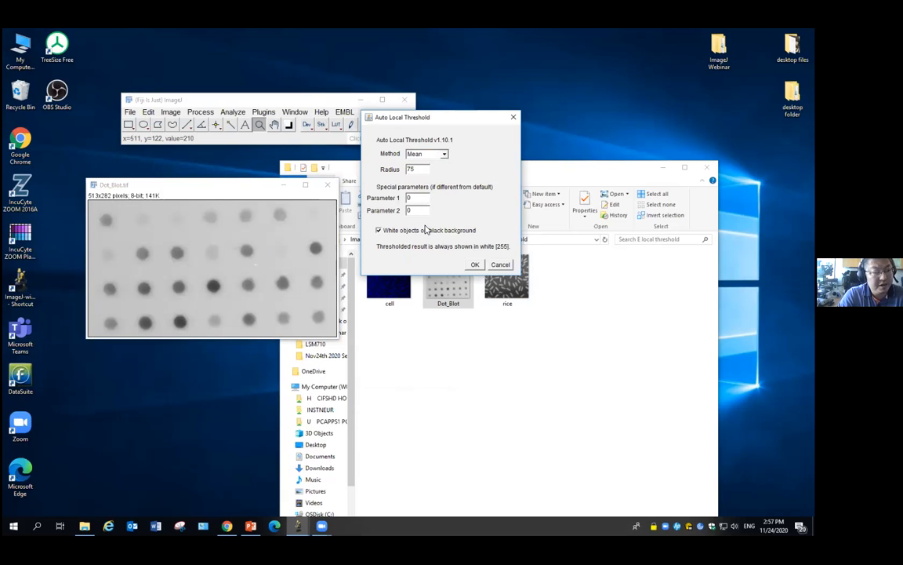
left_click(426, 232)
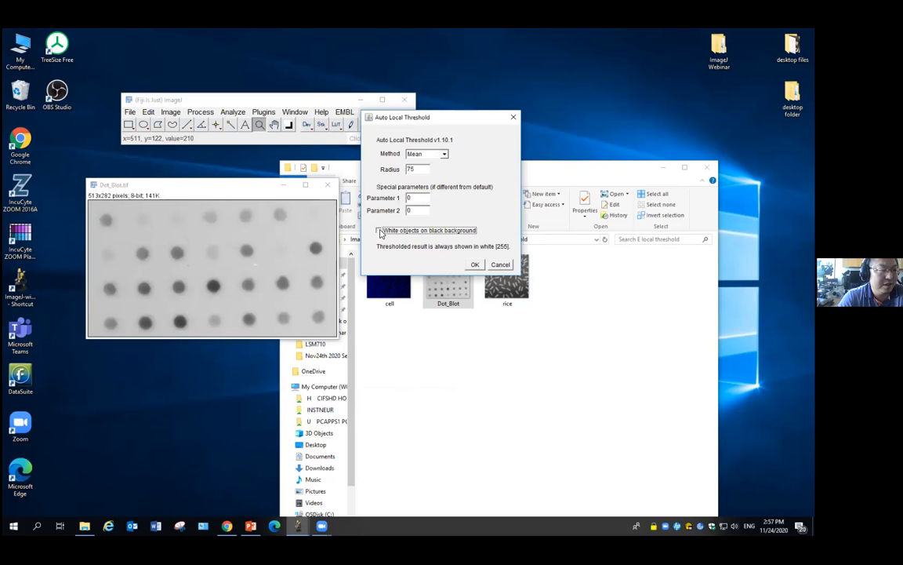
left_click(476, 263)
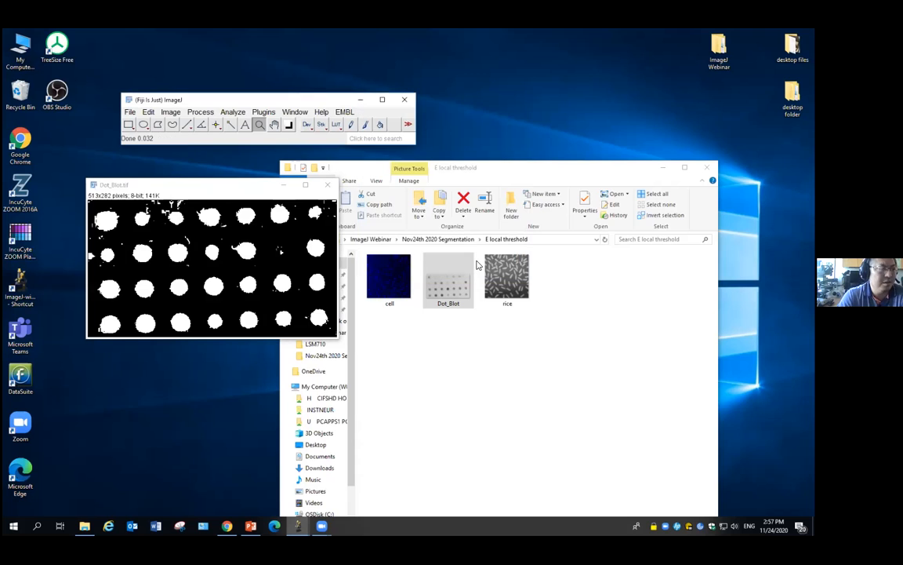
Step: Load the original Dot_Blot image again and run the Otsu local threshold with radius 75 and white objects on black background disabled
left_click_drag(451, 276, 271, 124)
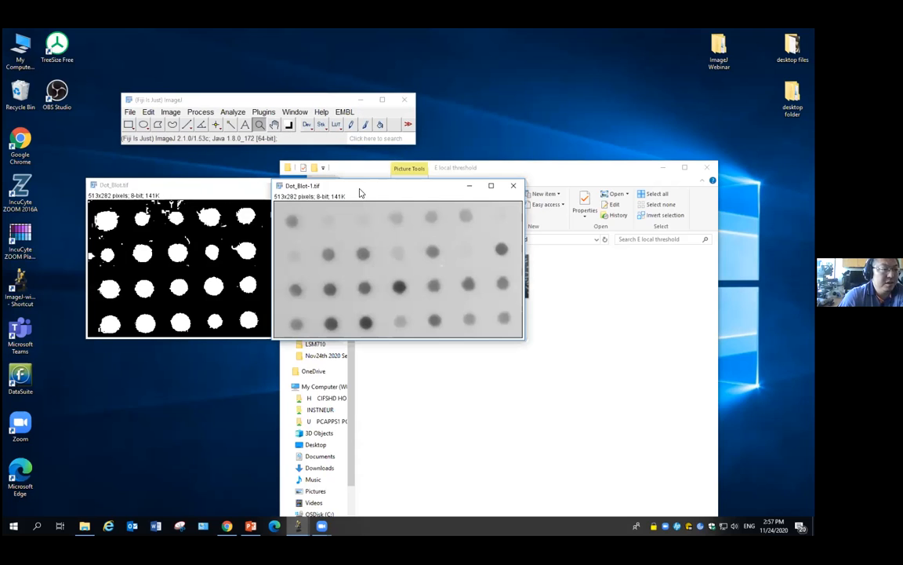
left_click_drag(360, 188, 444, 188)
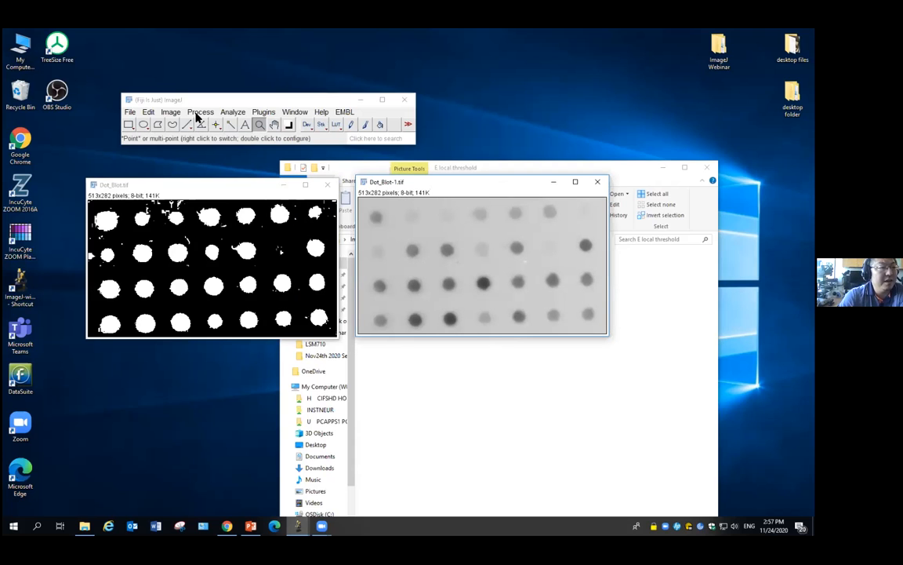
left_click(170, 112)
mouse_move(176, 140)
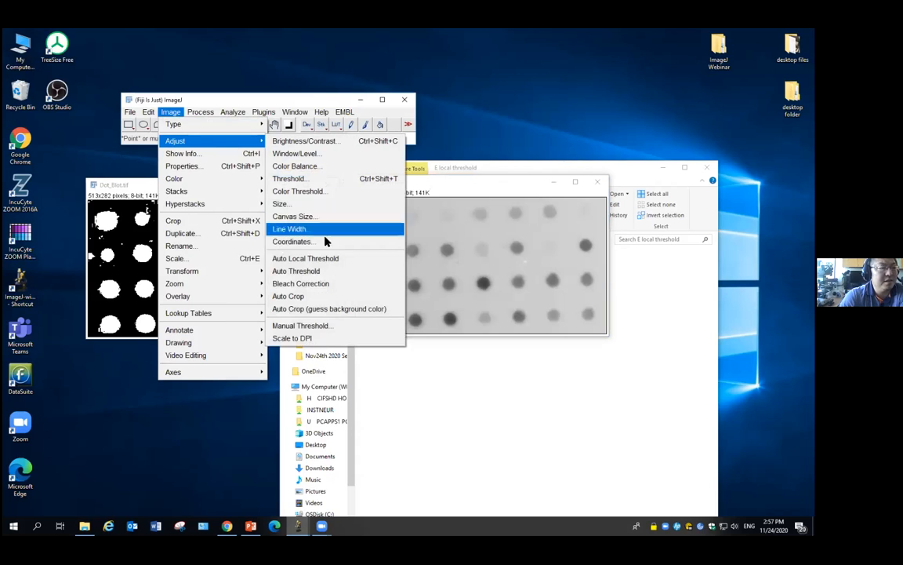
left_click(329, 258)
left_click(405, 153)
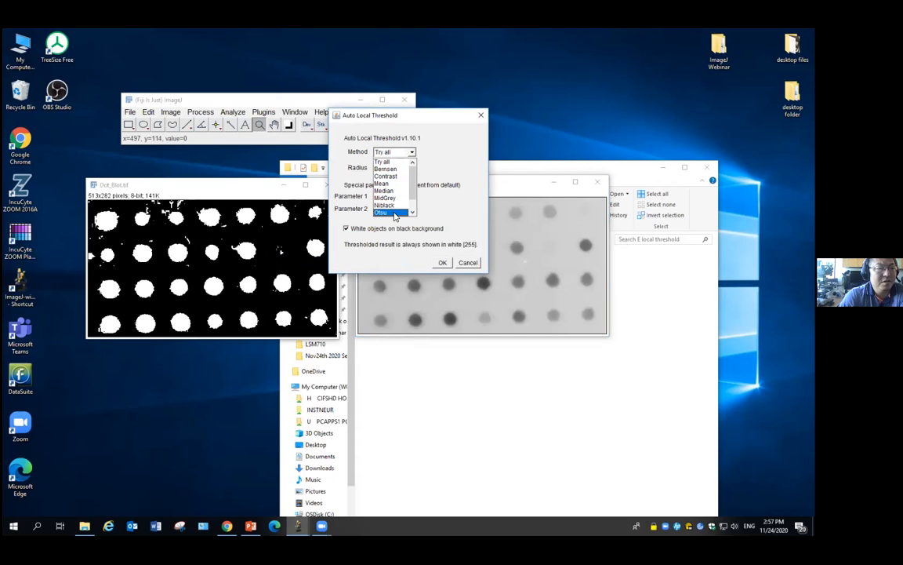
left_click(392, 214)
double_click(384, 169)
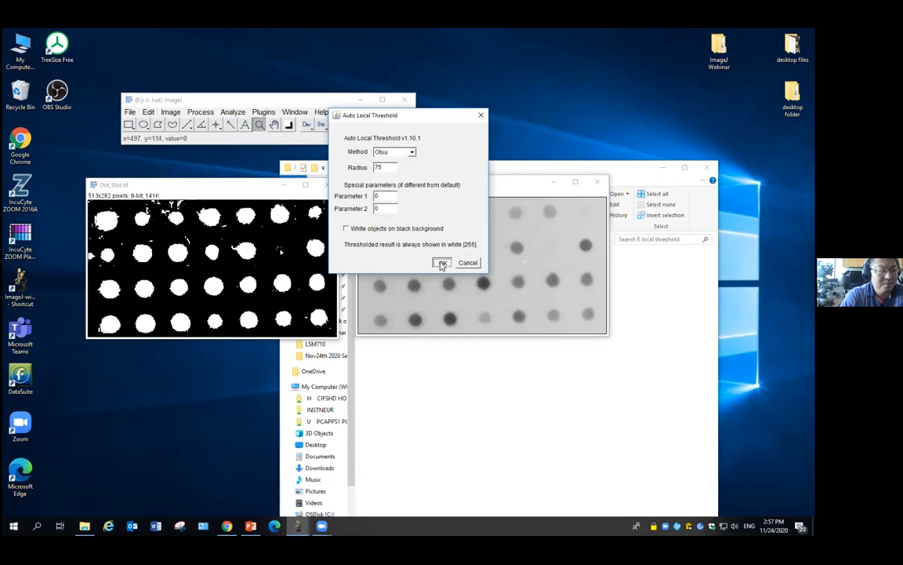
left_click(442, 262)
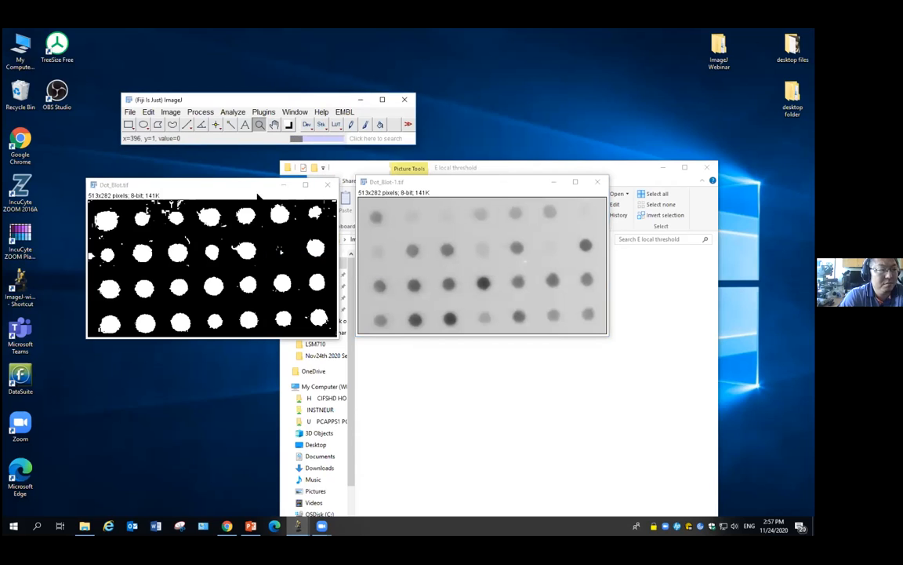
Step: Stack the Mean result above the Otsu result and load another original Dot_Blot image
left_click_drag(235, 186, 230, 164)
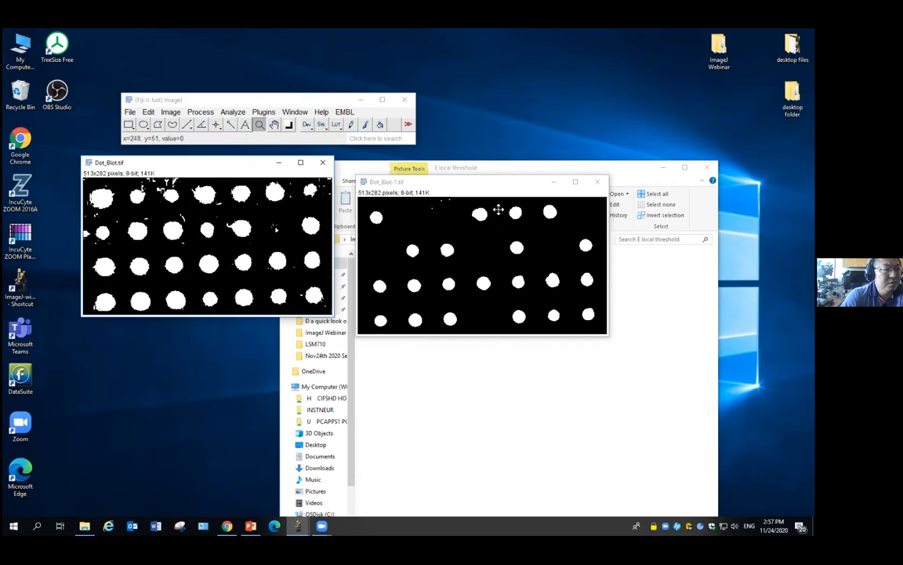
left_click(518, 184)
left_click_drag(518, 184, 238, 339)
left_click_drag(442, 282, 307, 127)
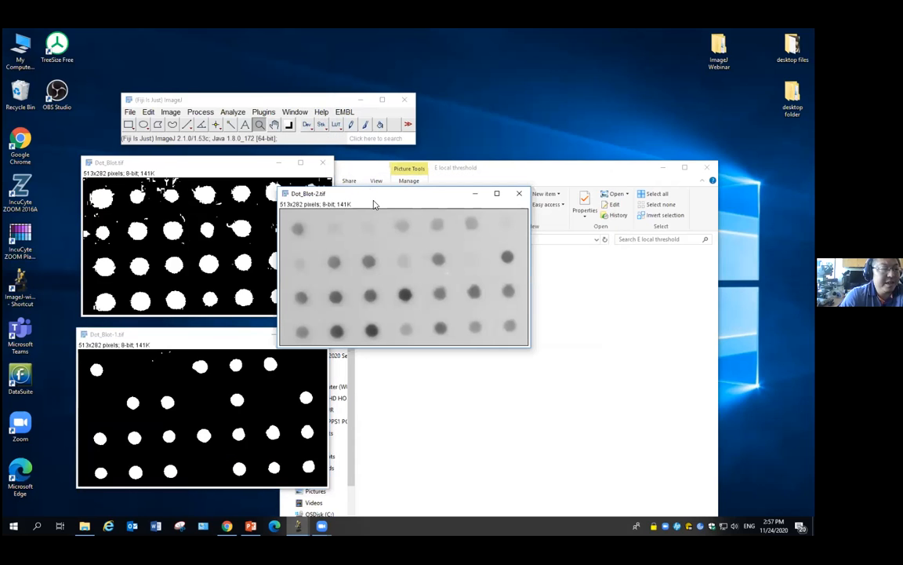
Step: Place the original Dot_Blot image beside the Mean and Otsu results and examine its faint dots at up to 200% magnification
left_click_drag(373, 202, 449, 245)
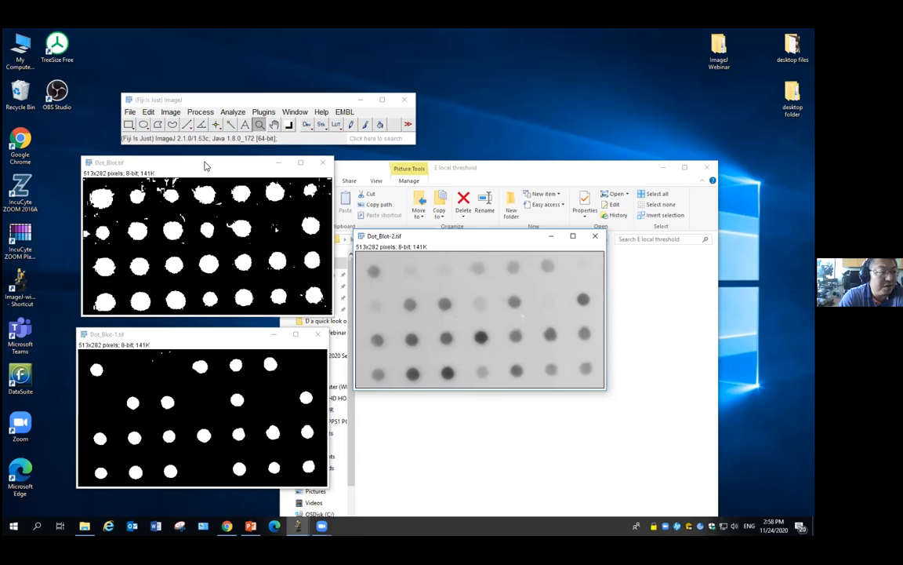
left_click(477, 365)
left_click(537, 432)
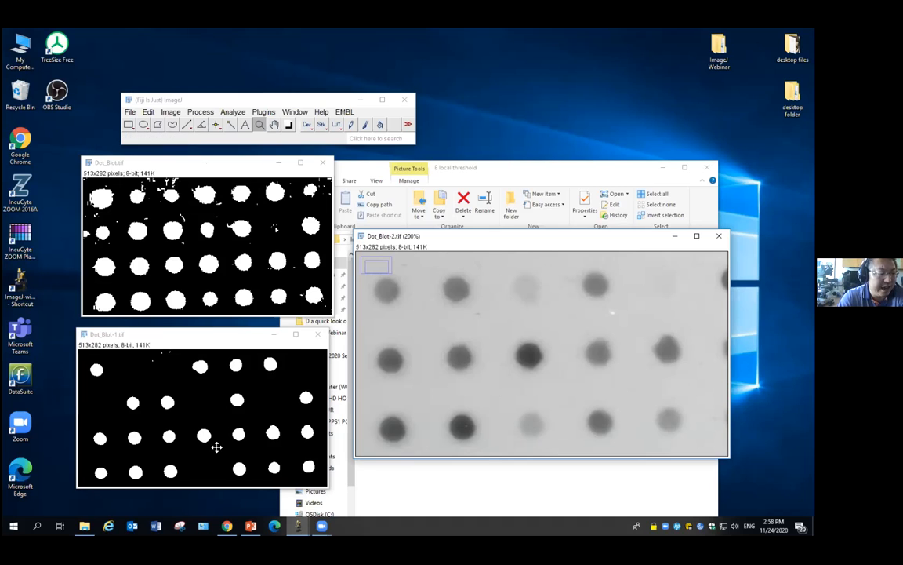
left_click(227, 166)
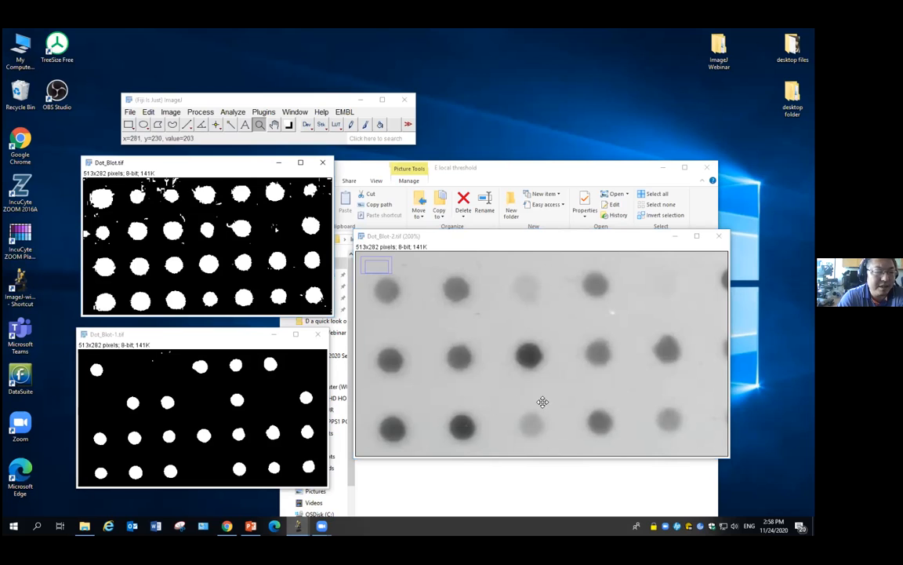
right_click(483, 369)
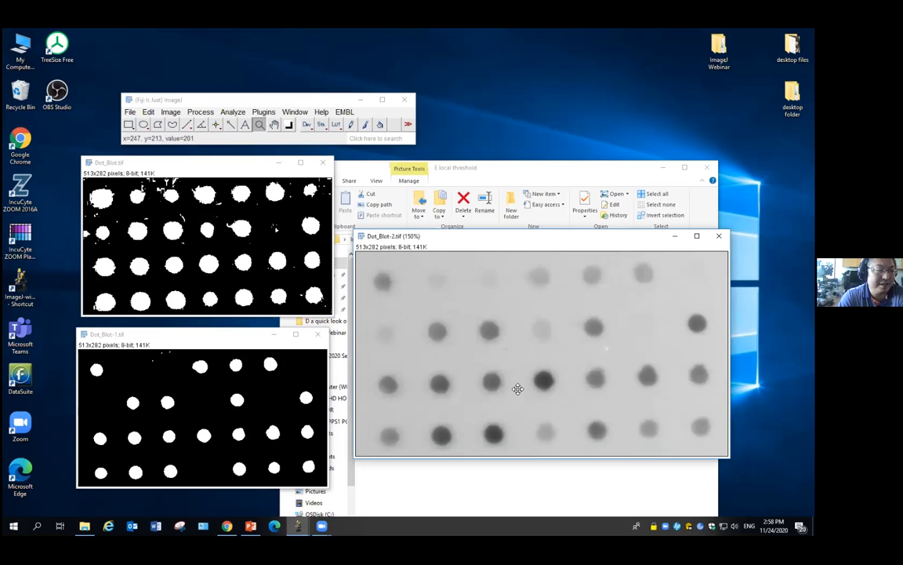
right_click(530, 287)
left_click_drag(517, 233, 504, 219)
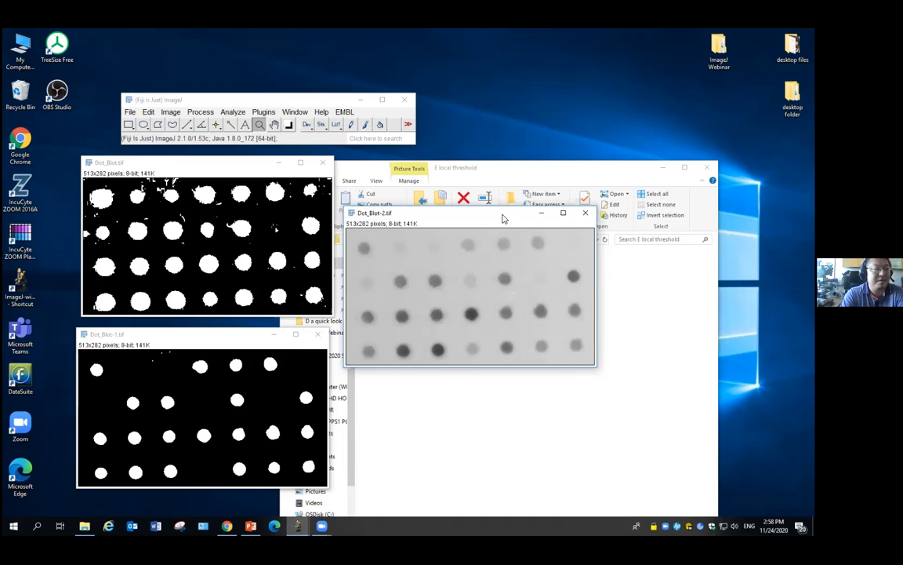
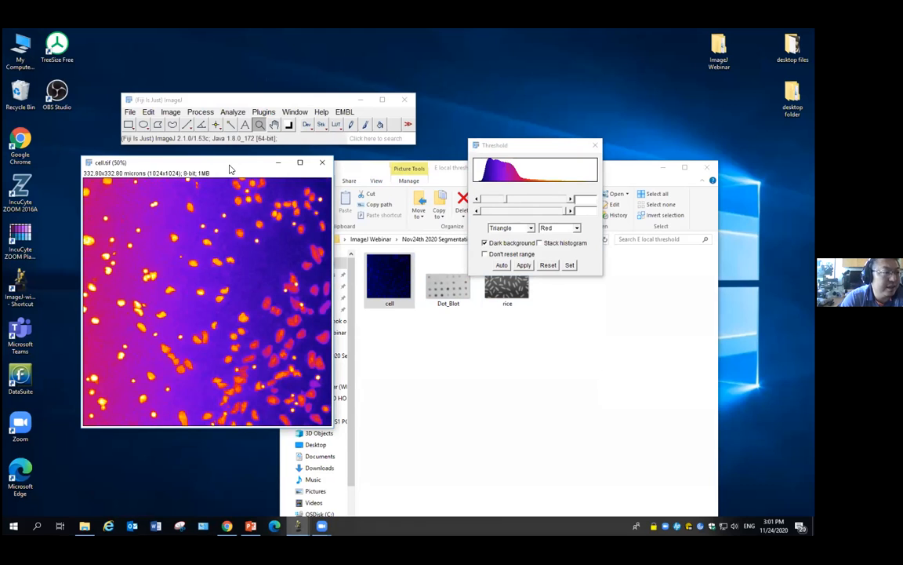
Step: Preview a Gaussian Blur with sigma 50 on the cell image
left_click_drag(228, 164, 255, 165)
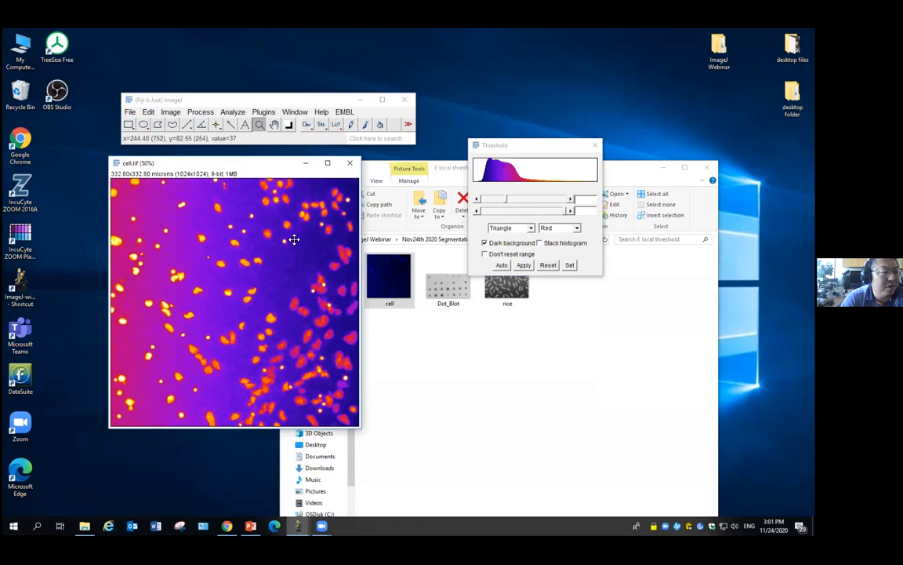
left_click(200, 111)
mouse_move(298, 249)
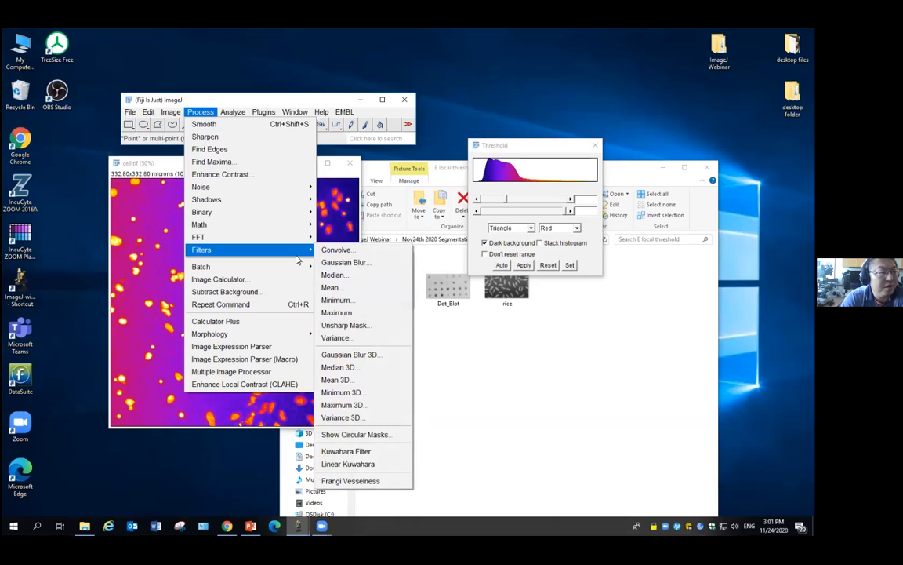
left_click(366, 263)
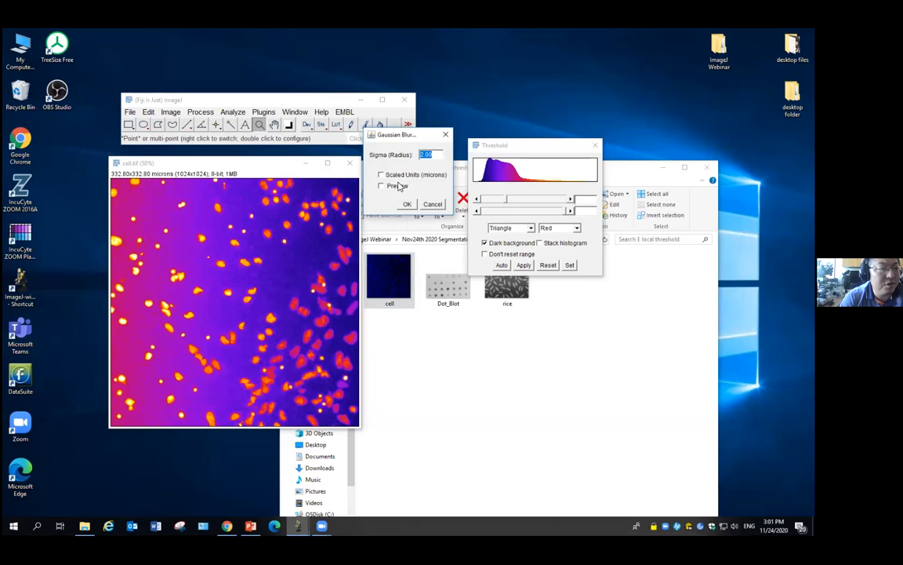
left_click(386, 186)
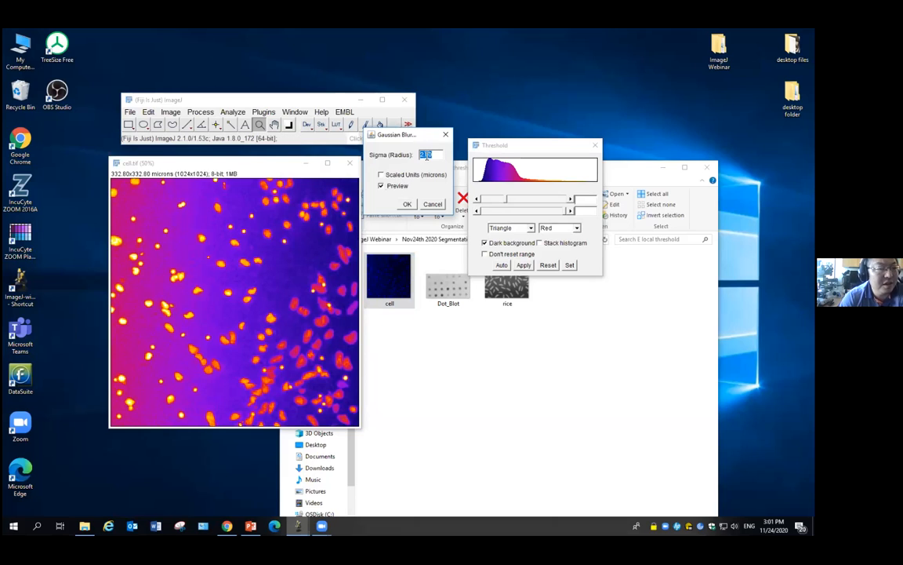
type("5")
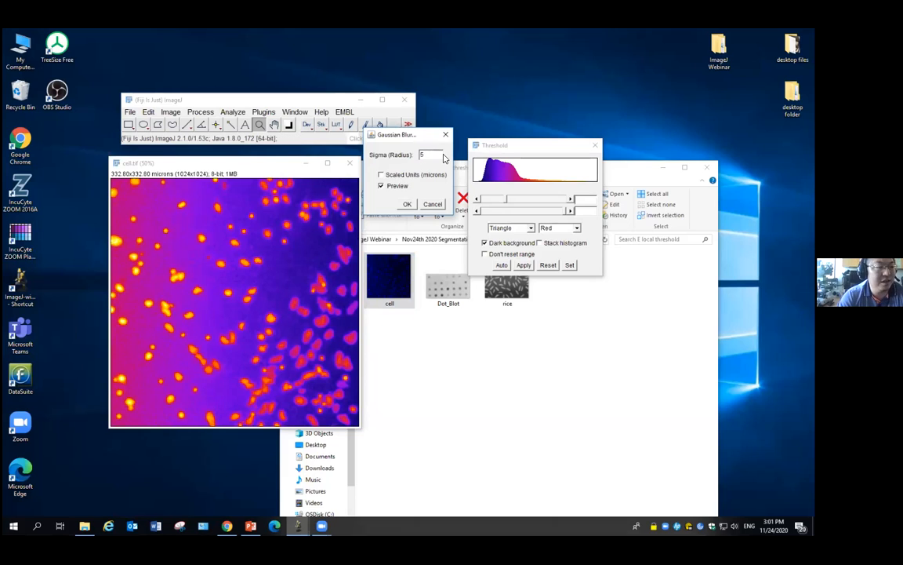
type("0")
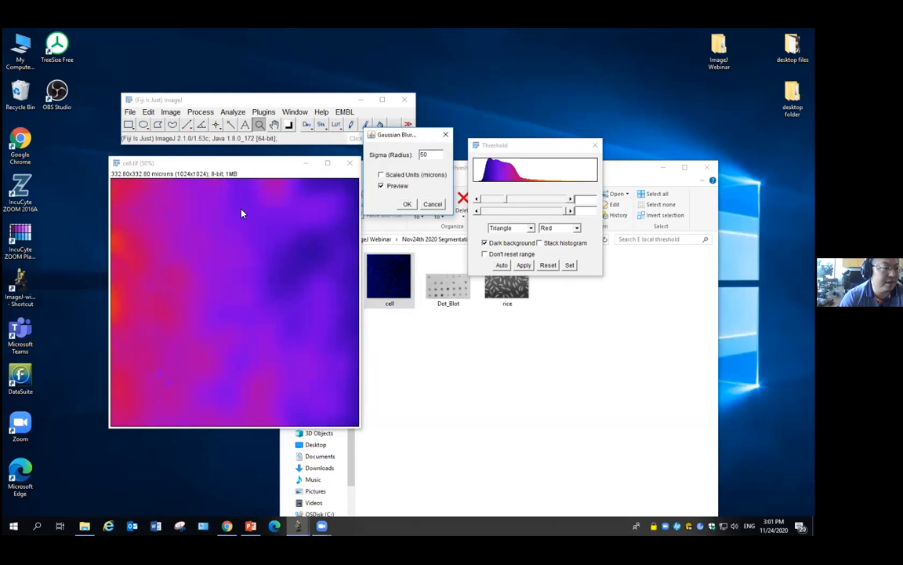
Step: Try a Gaussian Blur sigma of 1, then apply the filter to the cell image with sigma 2
left_click_drag(432, 156, 411, 160)
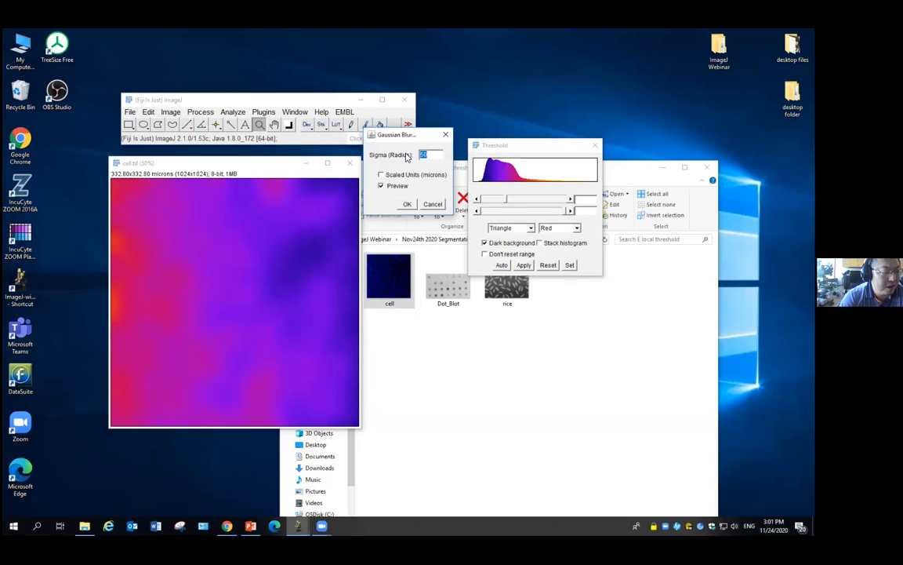
type("1")
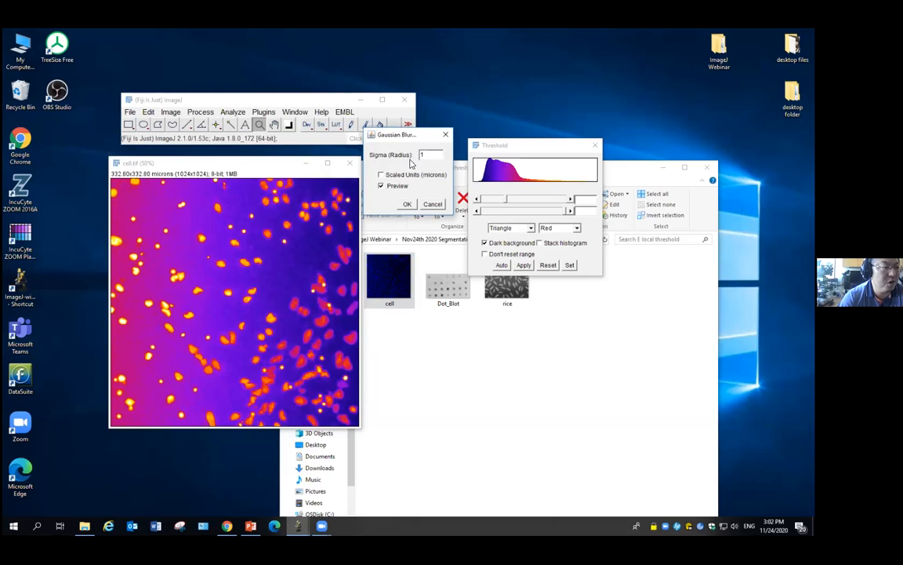
left_click_drag(432, 155, 417, 154)
type("2")
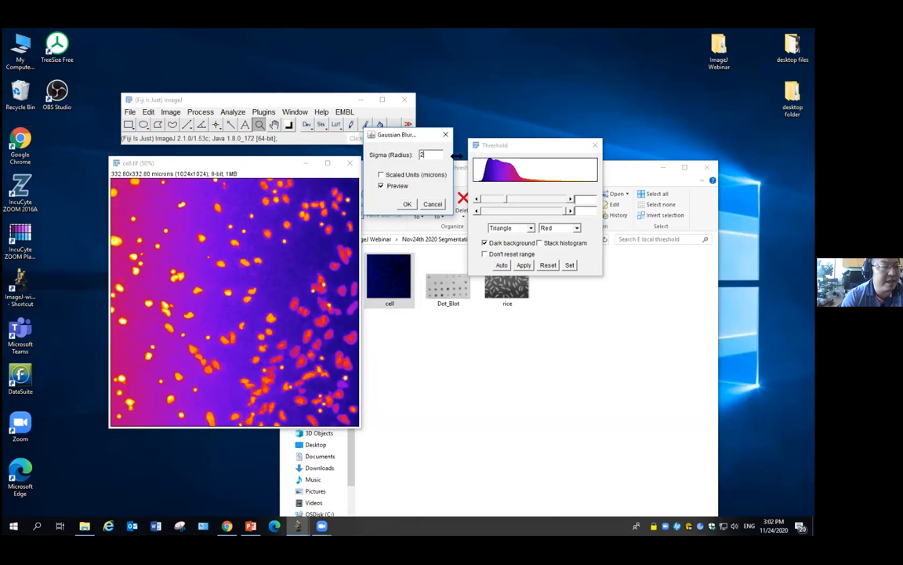
left_click(406, 205)
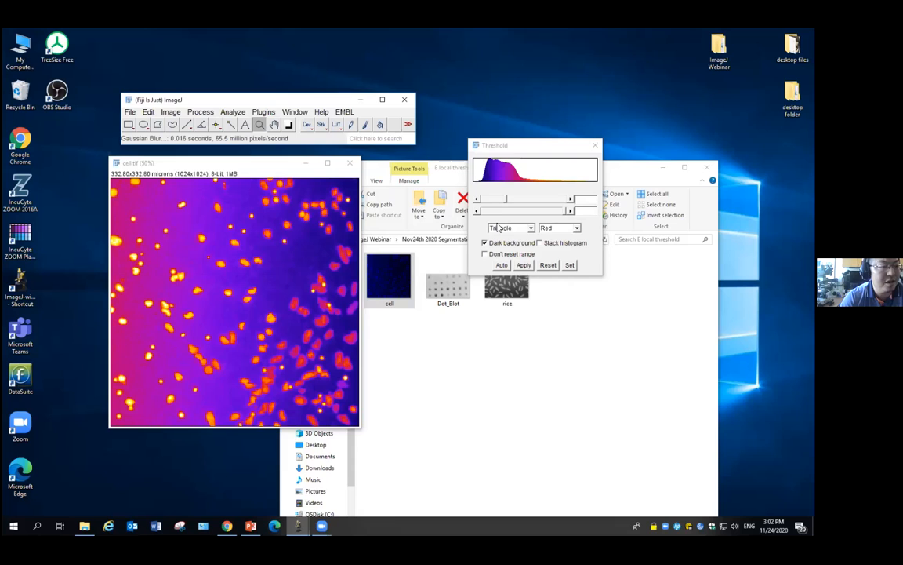
Step: Try a global threshold with a lower limit of 103 on the blurred cell image, then reset and close the threshold tool
left_click_drag(506, 202, 518, 201)
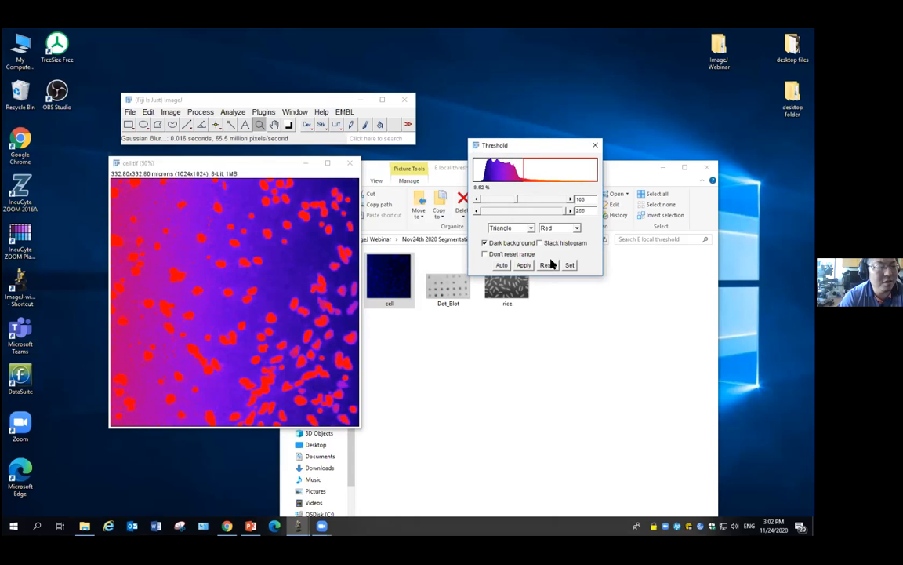
left_click(548, 265)
left_click(200, 112)
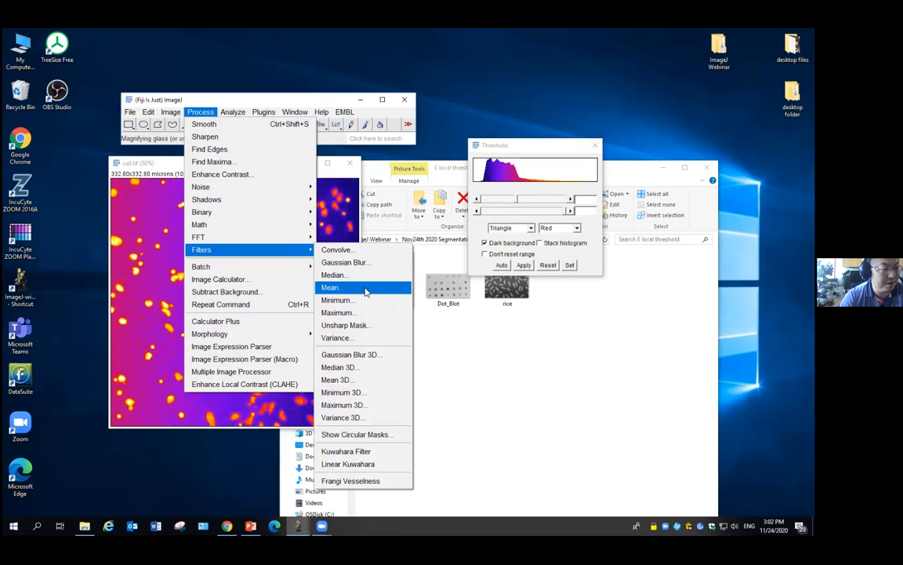
left_click_drag(143, 166, 147, 165)
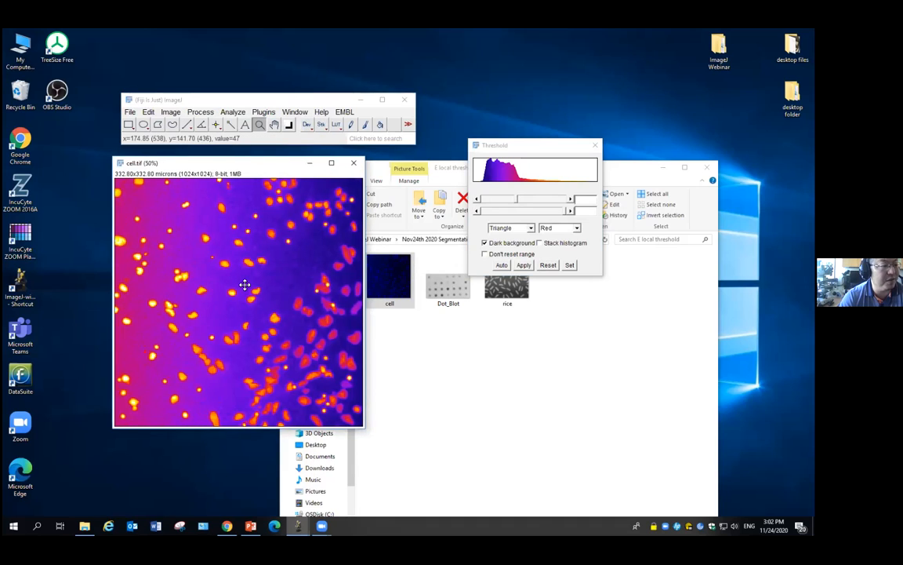
left_click(595, 146)
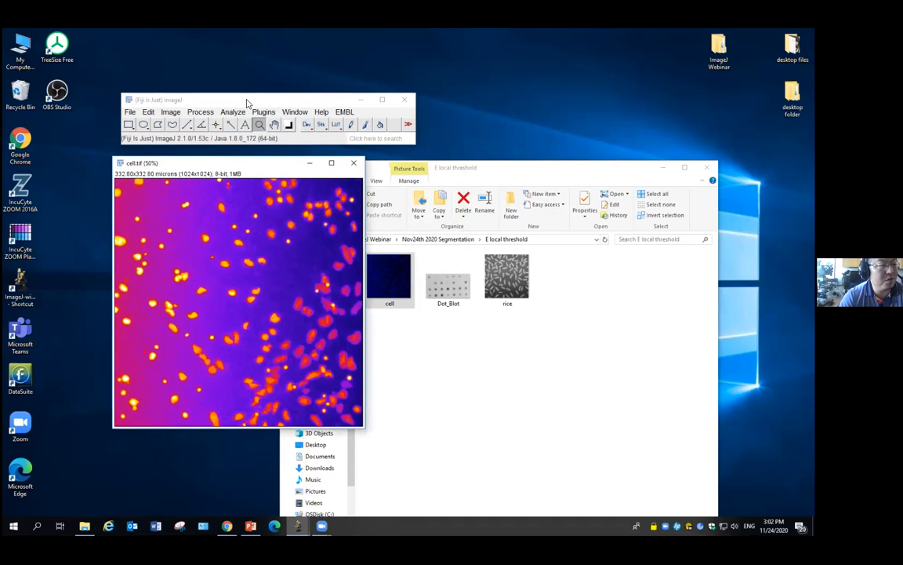
Step: Subtract the background of the cell image with a rolling ball radius of 50 pixels and preview enabled
left_click(201, 112)
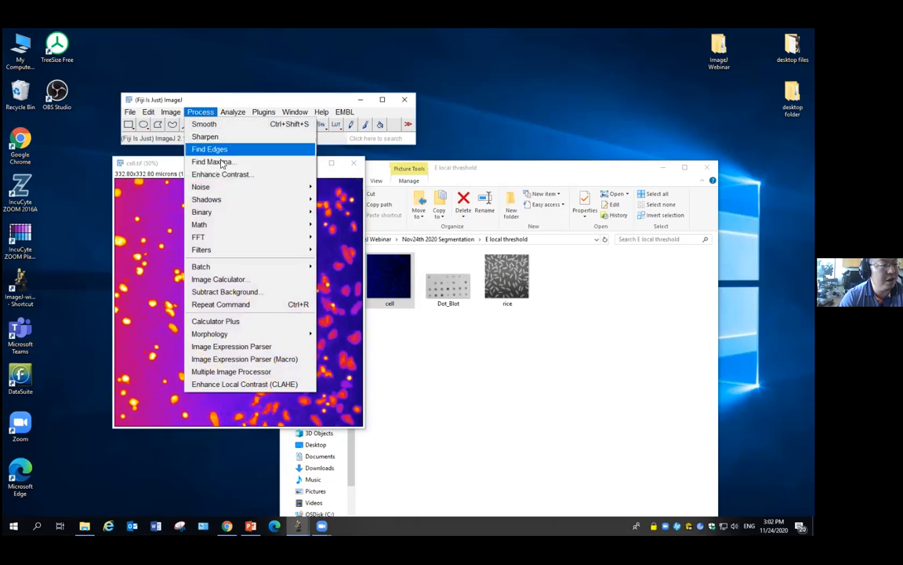
left_click(268, 292)
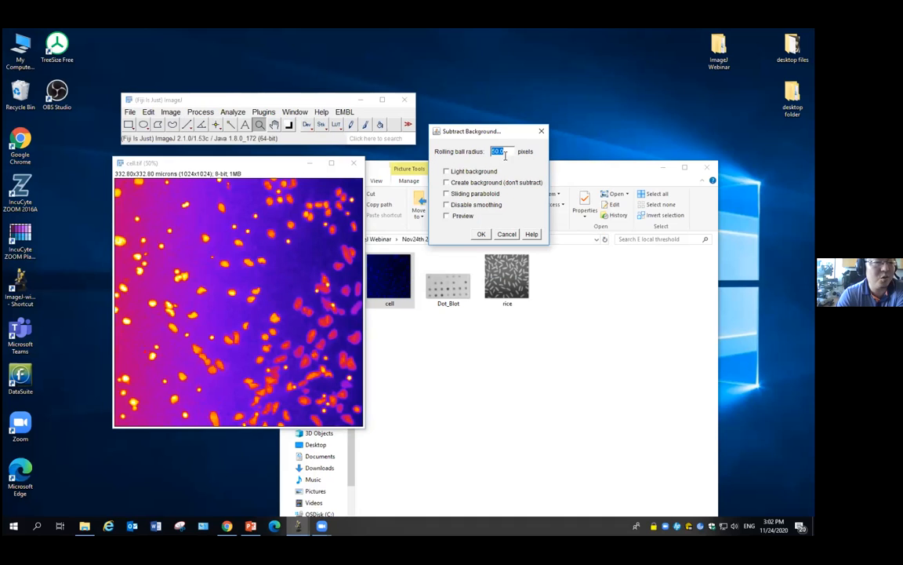
left_click(459, 217)
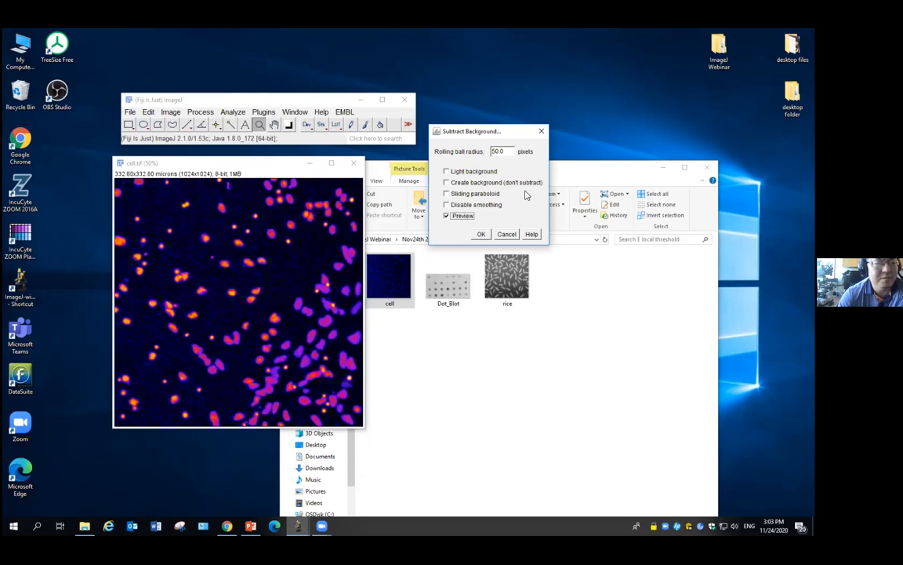
left_click(486, 235)
Step: Preview a global Triangle threshold with dark background on the background-subtracted cell image
left_click(171, 112)
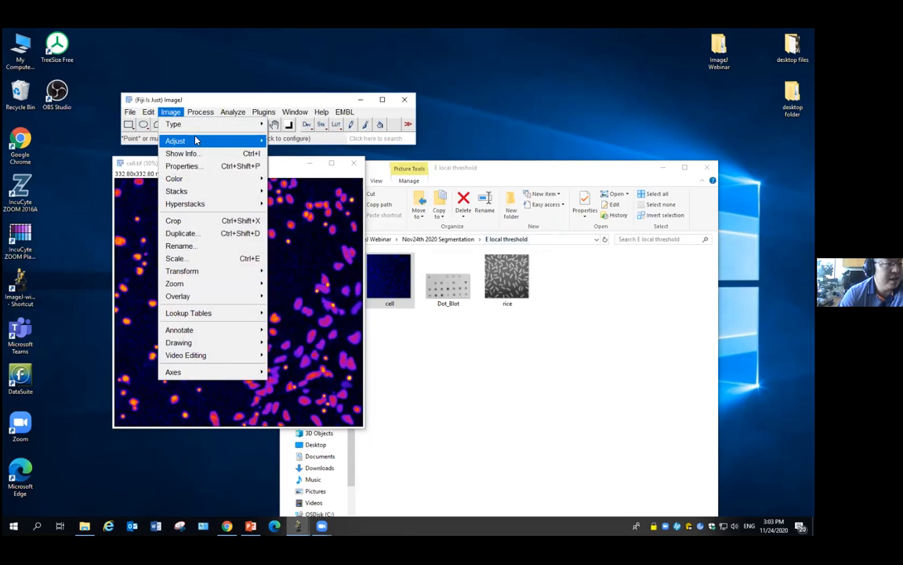
mouse_move(196, 141)
left_click(310, 181)
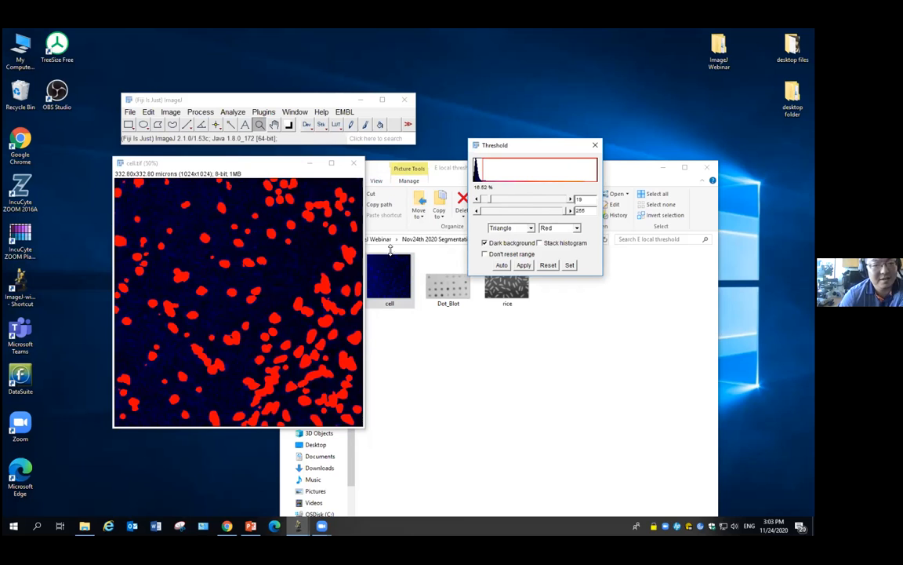
Step: Close the cell image, then load the rice image and enlarge it to 150%
left_click(354, 163)
left_click(414, 184)
left_click_drag(502, 286, 226, 137)
left_click(217, 231)
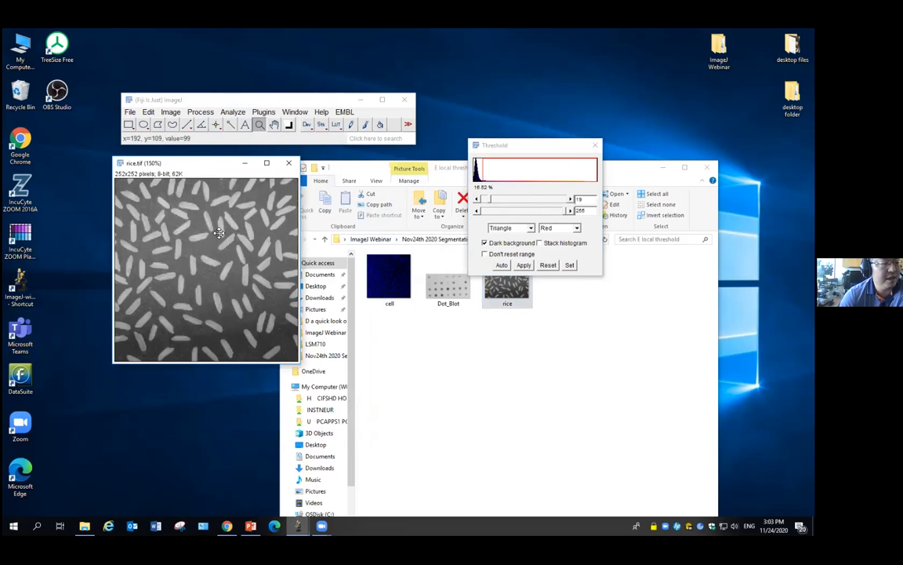
Step: Try a global threshold range of 108 to 255 on the uncorrected rice image and reset it
left_click(491, 202)
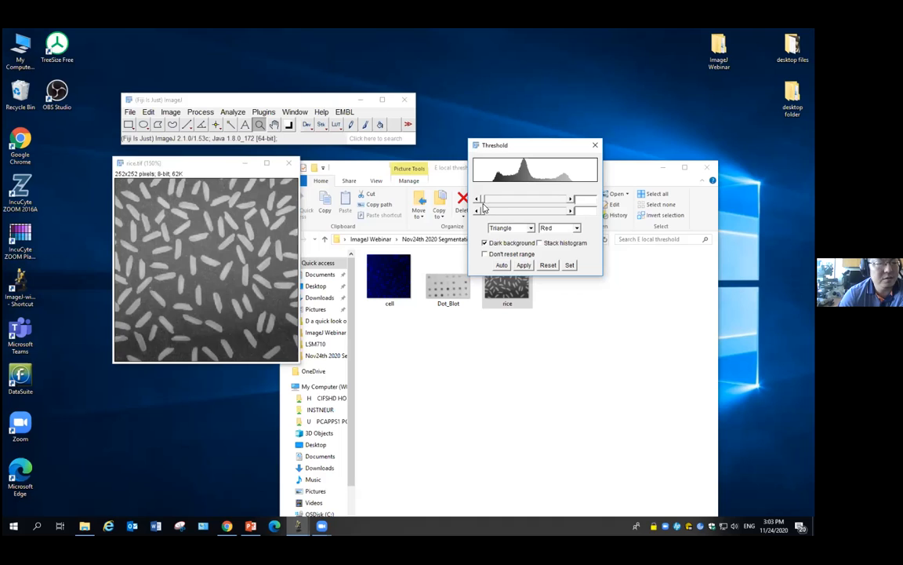
left_click_drag(484, 211, 575, 218)
left_click_drag(482, 203, 515, 209)
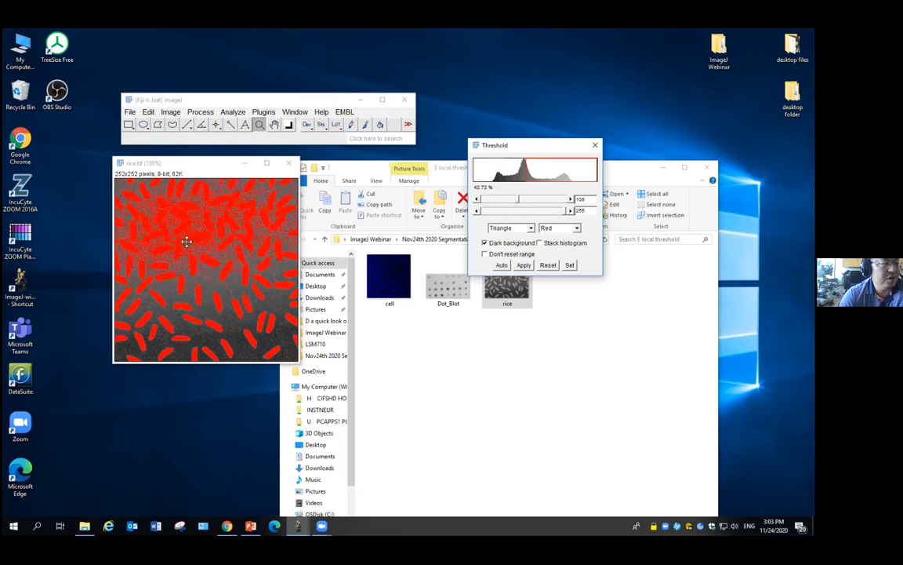
left_click(548, 266)
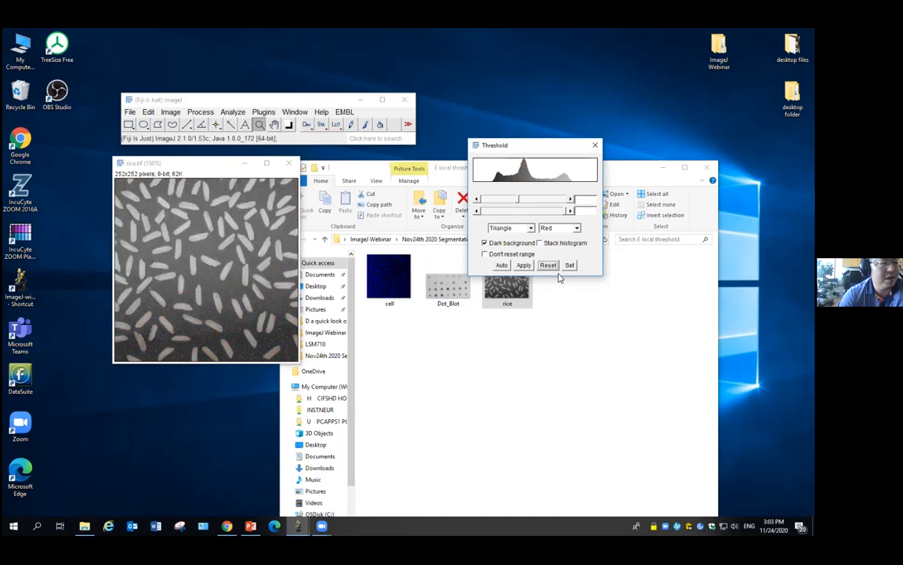
Step: Subtract the background of the rice image with a rolling ball radius of 50 pixels and preview enabled
left_click(201, 112)
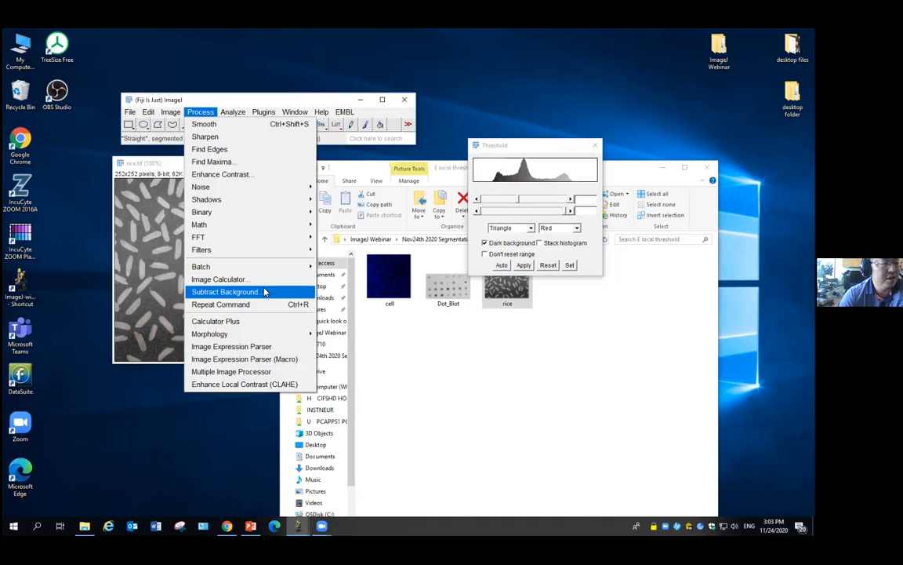
left_click(226, 291)
left_click_drag(398, 132, 390, 136)
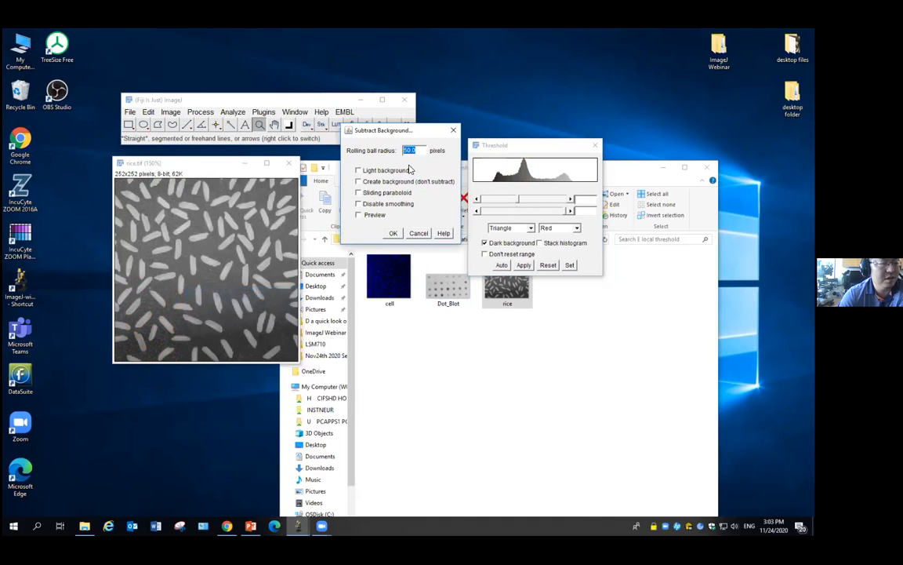
left_click(357, 214)
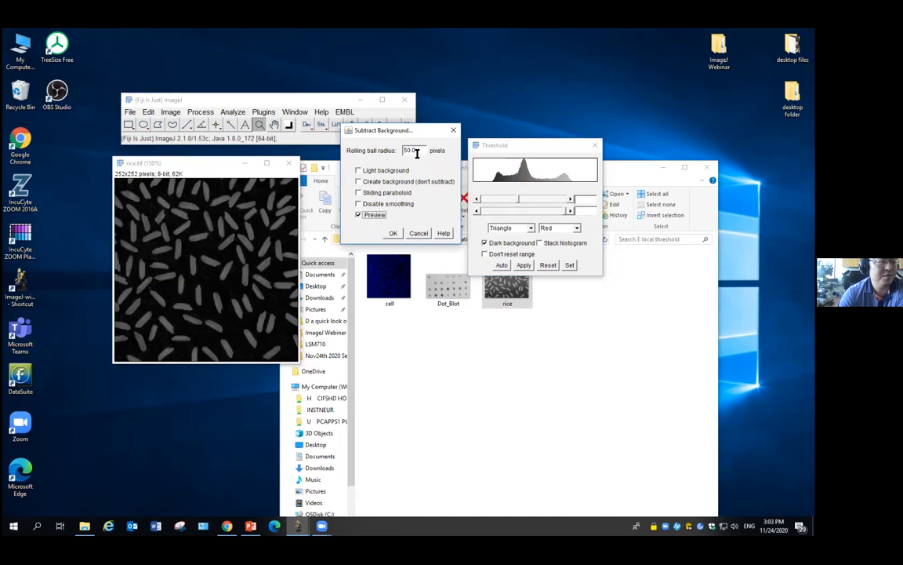
left_click(393, 233)
Step: Convert the background-subtracted rice image to binary with a global threshold range of about 44 to 255
left_click_drag(517, 202, 498, 210)
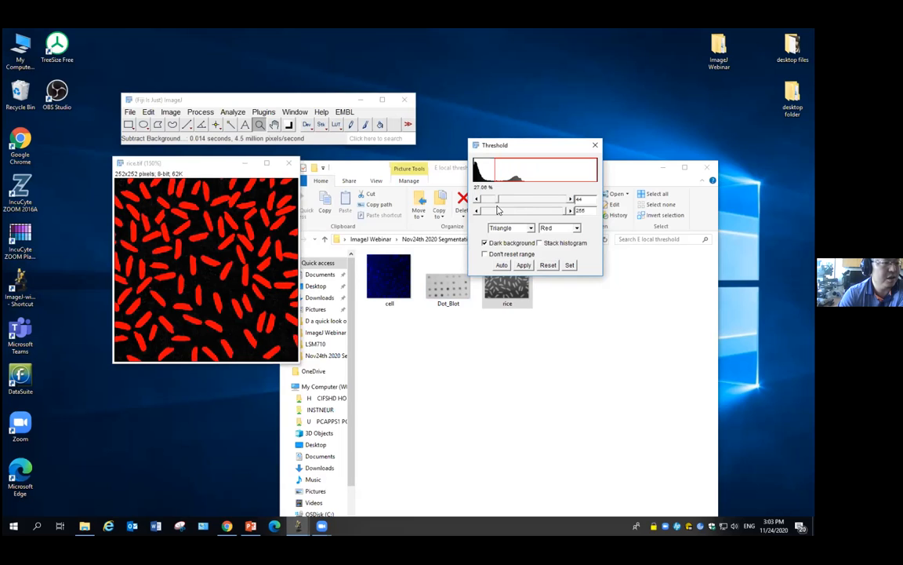
left_click(522, 264)
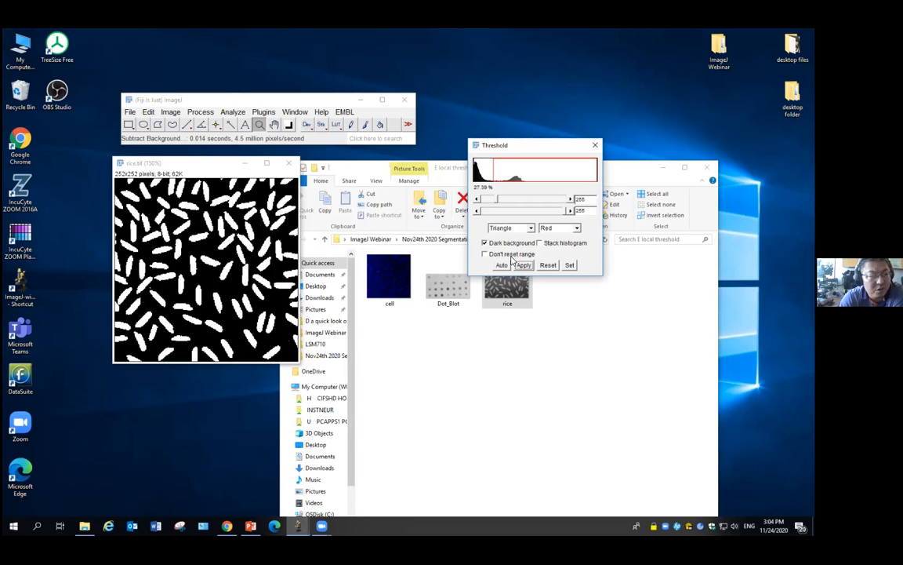
Step: Review the rolling ball radius setting of Subtract Background for the rice image without applying it
left_click(200, 112)
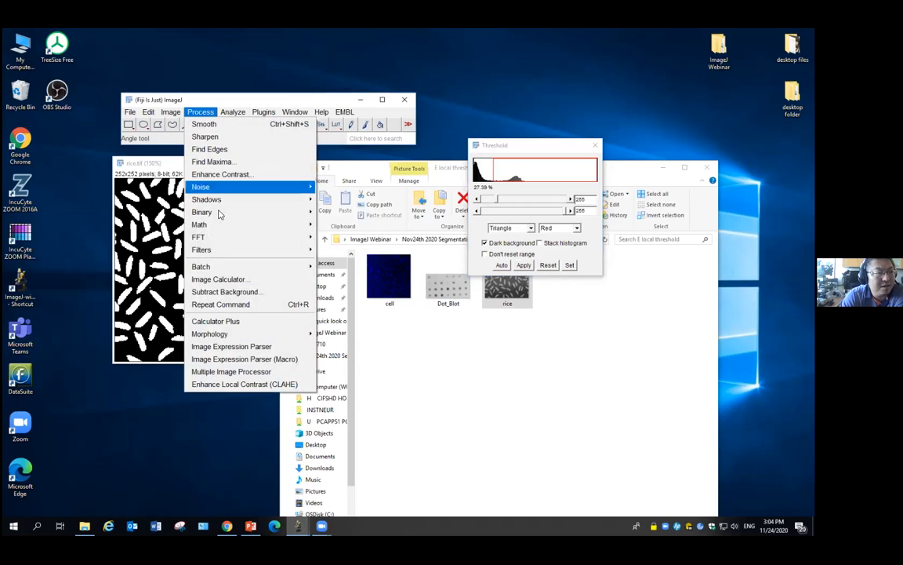
left_click(234, 292)
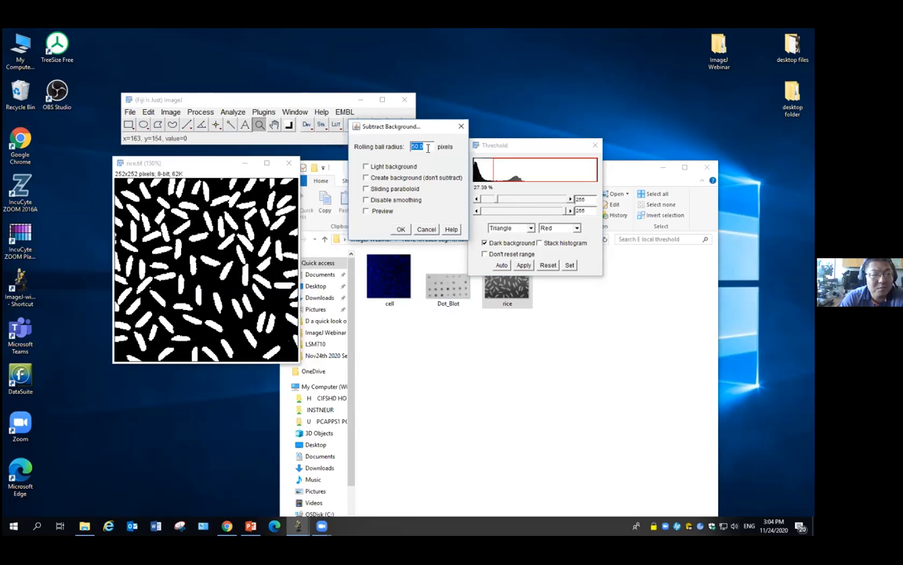
left_click(462, 126)
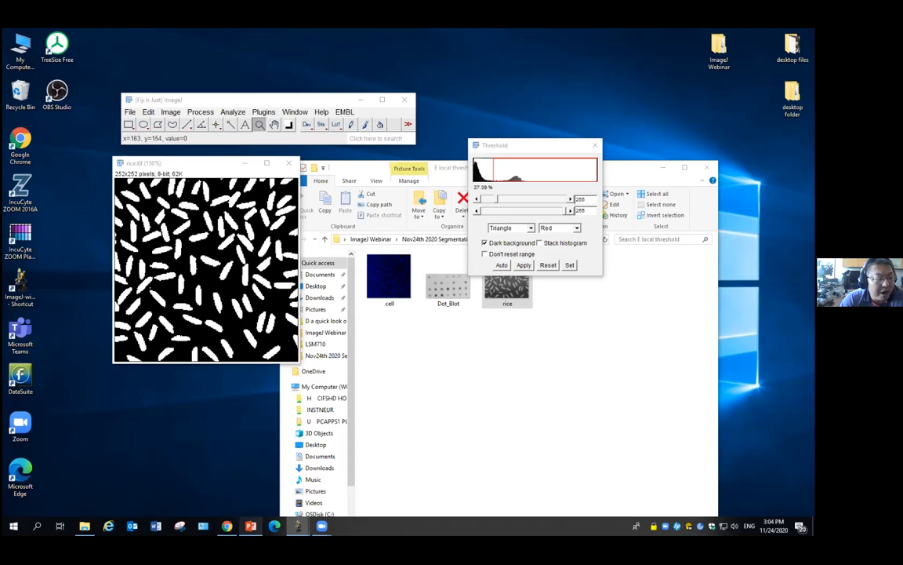
Step: Switch to Chrome, return to the contents list of the Auto Local Threshold page and go to the Contrast method section
left_click(227, 525)
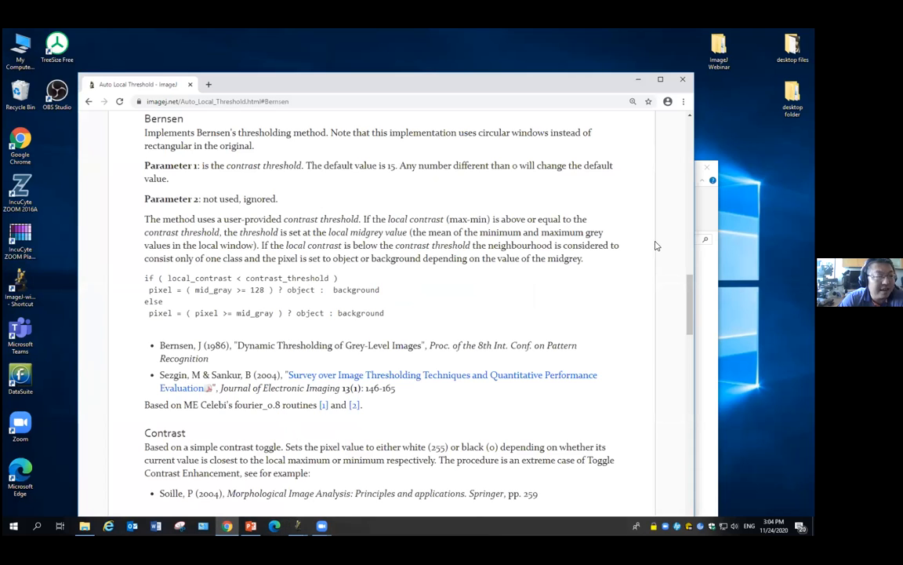
left_click_drag(683, 246, 653, 134)
left_click_drag(445, 86, 412, 69)
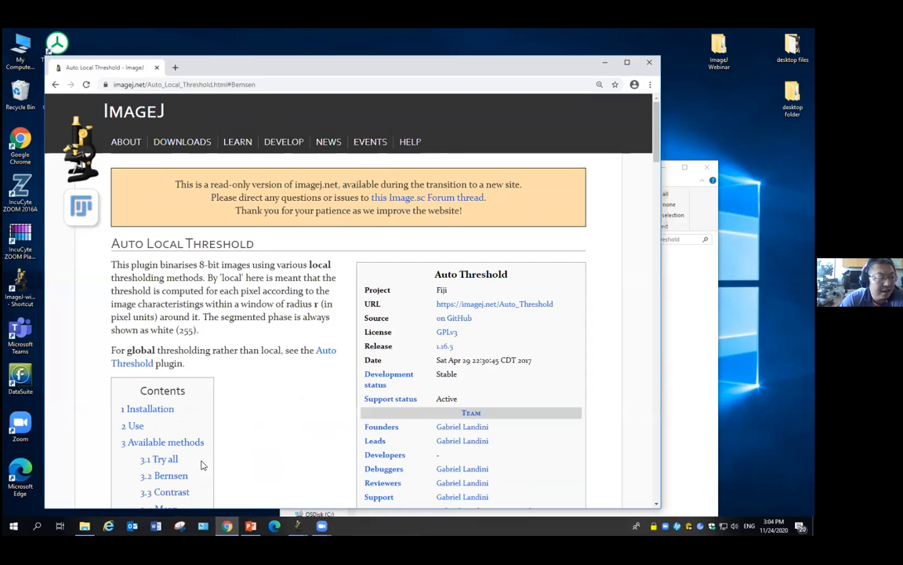
left_click(180, 492)
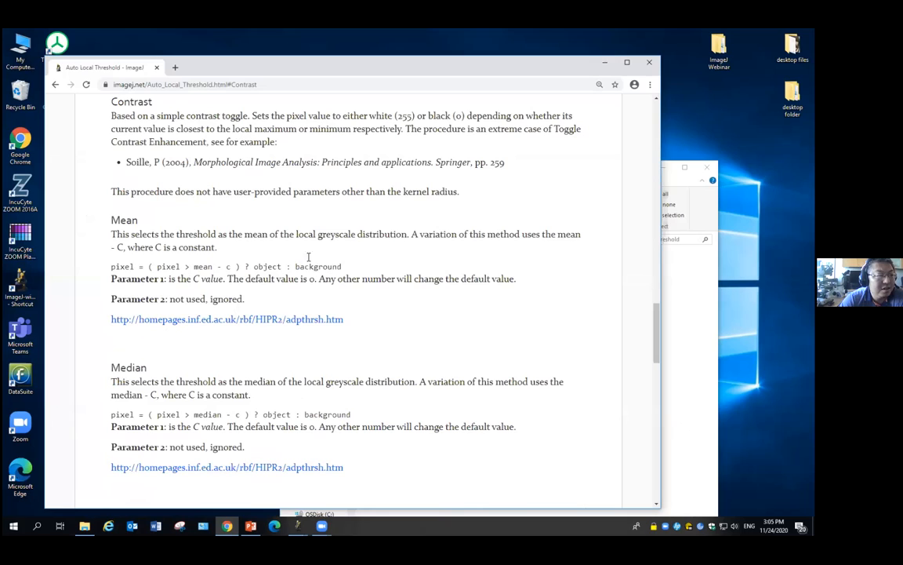
Step: Examine the Mean method's threshold formula by selecting its text, and read on through the Niblack and Otsu method descriptions
left_click_drag(112, 266, 349, 269)
left_click(222, 296)
left_click_drag(655, 313, 651, 346)
scroll(651, 346, "down", 3)
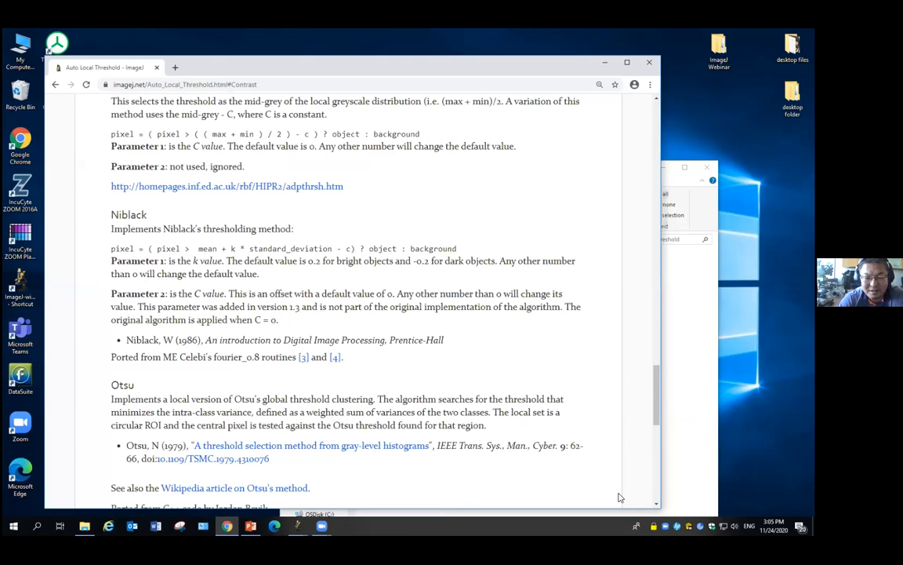
key("alt+Tab")
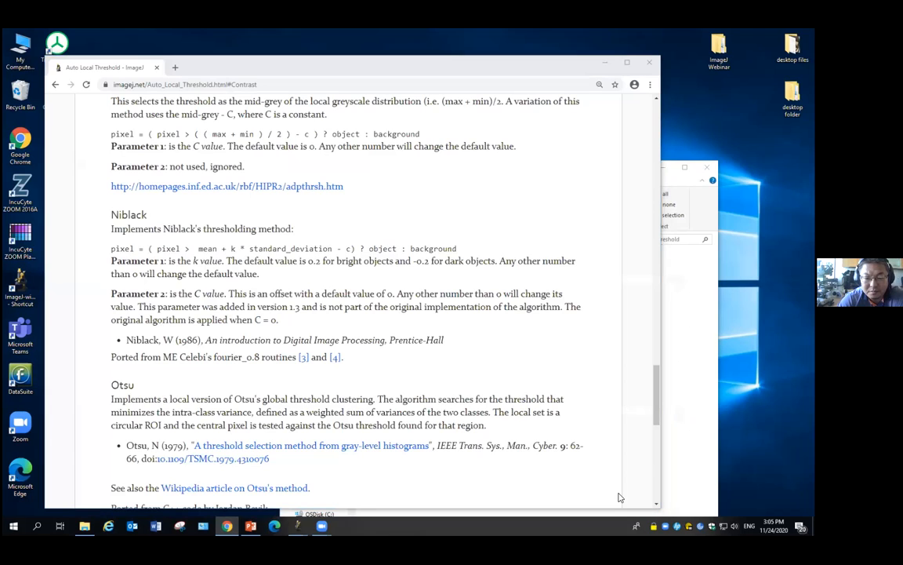